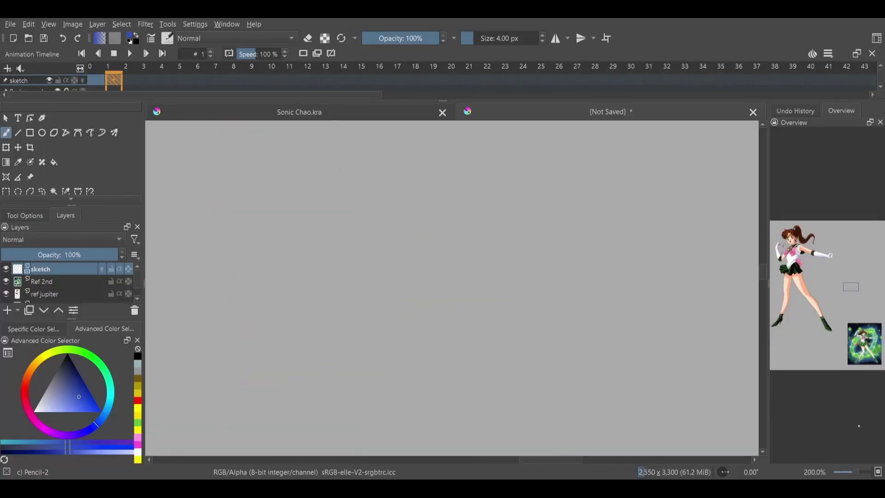
Sketch the chao's round head, body contour and left arm in light blue.
{"action": "mouse_move", "coordinate": [322, 166]}
{"action": "left_mouse_down"}
{"action": "mouse_move", "coordinate": [318, 230]}
{"action": "mouse_move", "coordinate": [387, 221]}
{"action": "left_mouse_up"}
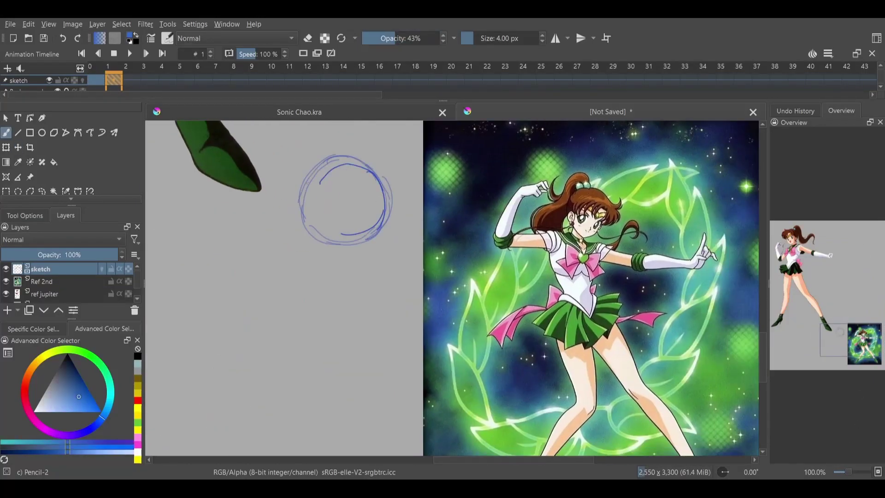
{"action": "left_click_drag", "start_coordinate": [364, 170], "coordinate": [354, 249]}
{"action": "mouse_move", "coordinate": [289, 266]}
{"action": "left_mouse_down"}
{"action": "mouse_move", "coordinate": [328, 339]}
{"action": "mouse_move", "coordinate": [292, 436]}
{"action": "left_mouse_up"}
{"action": "left_click_drag", "start_coordinate": [381, 276], "coordinate": [370, 353]}
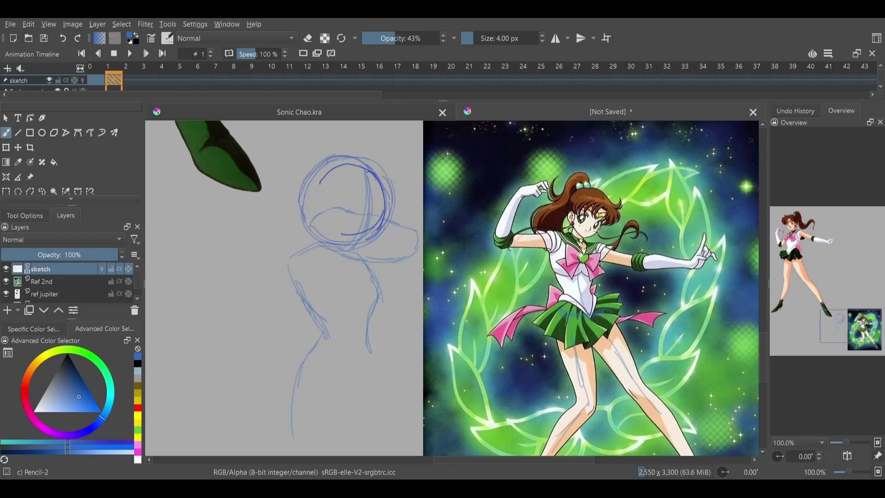
{"action": "mouse_move", "coordinate": [304, 254]}
{"action": "left_mouse_down"}
{"action": "mouse_move", "coordinate": [270, 281]}
{"action": "mouse_move", "coordinate": [207, 272]}
{"action": "left_mouse_up"}
{"action": "scroll", "coordinate": [451, 285], "scroll_direction": "down", "scroll_amount": 3}
{"action": "mouse_move", "coordinate": [210, 288]}
{"action": "left_mouse_down"}
{"action": "mouse_move", "coordinate": [295, 278]}
{"action": "mouse_move", "coordinate": [316, 392]}
{"action": "left_mouse_up"}
Rough in the hips, waist, legs, knees and lower leg strokes.
{"action": "mouse_move", "coordinate": [305, 261]}
{"action": "left_mouse_down"}
{"action": "mouse_move", "coordinate": [357, 265]}
{"action": "mouse_move", "coordinate": [408, 341]}
{"action": "left_mouse_up"}
{"action": "mouse_move", "coordinate": [339, 288]}
{"action": "left_mouse_down"}
{"action": "mouse_move", "coordinate": [488, 443]}
{"action": "mouse_move", "coordinate": [290, 380]}
{"action": "left_mouse_up"}
{"action": "left_click_drag", "start_coordinate": [397, 206], "coordinate": [364, 318]}
{"action": "scroll", "coordinate": [451, 286], "scroll_direction": "down", "scroll_amount": 3}
{"action": "left_click_drag", "start_coordinate": [364, 242], "coordinate": [325, 318]}
{"action": "left_click_drag", "start_coordinate": [332, 237], "coordinate": [281, 360]}
{"action": "scroll", "coordinate": [452, 285], "scroll_direction": "up", "scroll_amount": 4}
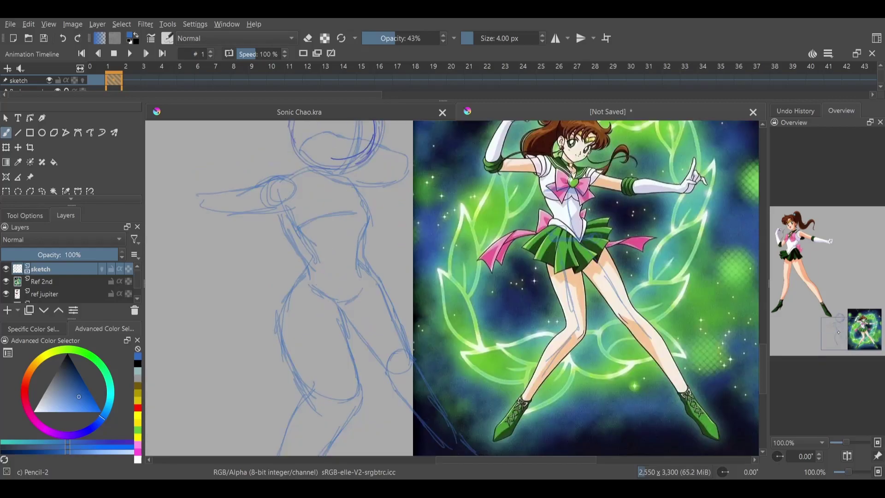
{"action": "scroll", "coordinate": [451, 286], "scroll_direction": "down", "scroll_amount": 5}
{"action": "left_click_drag", "start_coordinate": [387, 159], "coordinate": [366, 239]}
{"action": "mouse_move", "coordinate": [392, 230]}
{"action": "left_mouse_down"}
{"action": "mouse_move", "coordinate": [433, 309]}
{"action": "mouse_move", "coordinate": [484, 346]}
{"action": "left_mouse_up"}
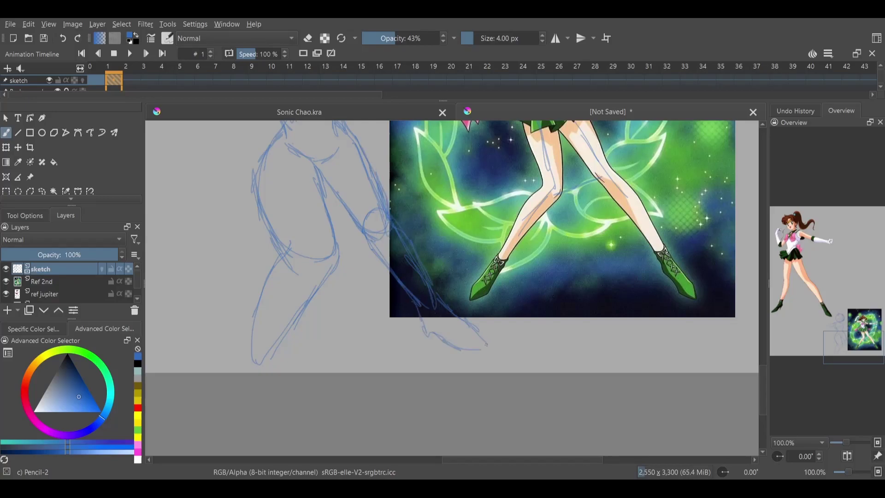
{"action": "left_click_drag", "start_coordinate": [272, 339], "coordinate": [239, 371]}
{"action": "scroll", "coordinate": [452, 286], "scroll_direction": "up", "scroll_amount": 10}
Sketch the raised arm and its hand above the right shoulder.
{"action": "left_click_drag", "start_coordinate": [446, 236], "coordinate": [480, 267]}
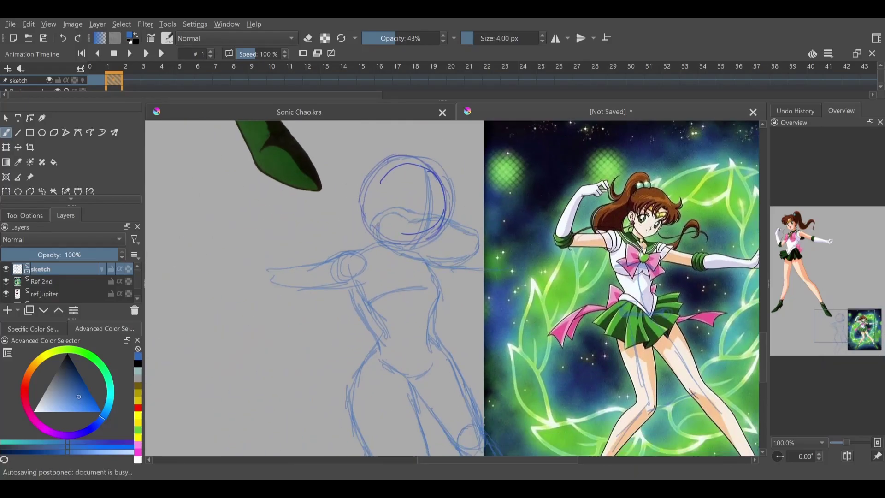
{"action": "left_click_drag", "start_coordinate": [433, 196], "coordinate": [440, 213]}
{"action": "left_click_drag", "start_coordinate": [276, 283], "coordinate": [301, 192]}
{"action": "left_click_drag", "start_coordinate": [318, 207], "coordinate": [281, 283]}
{"action": "mouse_move", "coordinate": [318, 161]}
{"action": "left_mouse_down"}
{"action": "mouse_move", "coordinate": [348, 155]}
{"action": "mouse_move", "coordinate": [359, 182]}
{"action": "mouse_move", "coordinate": [374, 144]}
{"action": "left_mouse_up"}
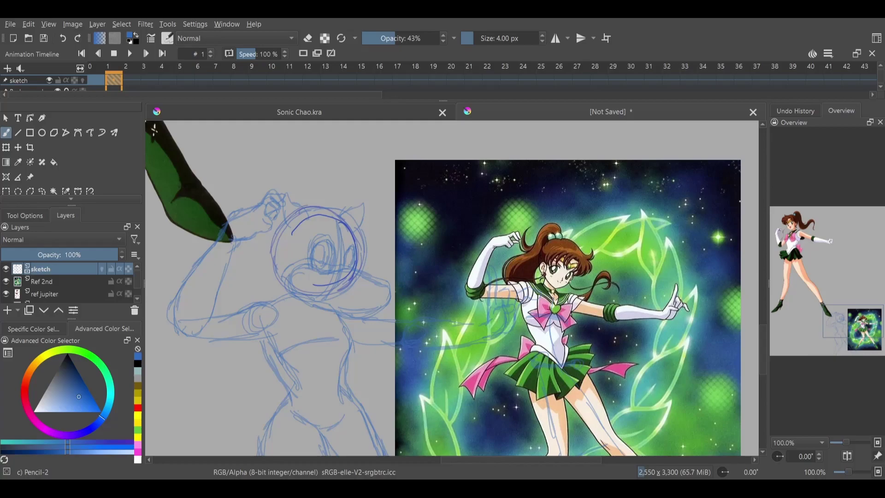
Add ear bumps, the knee-to-foot stroke, then hide the reference layers.
{"action": "left_click_drag", "start_coordinate": [310, 192], "coordinate": [192, 190]}
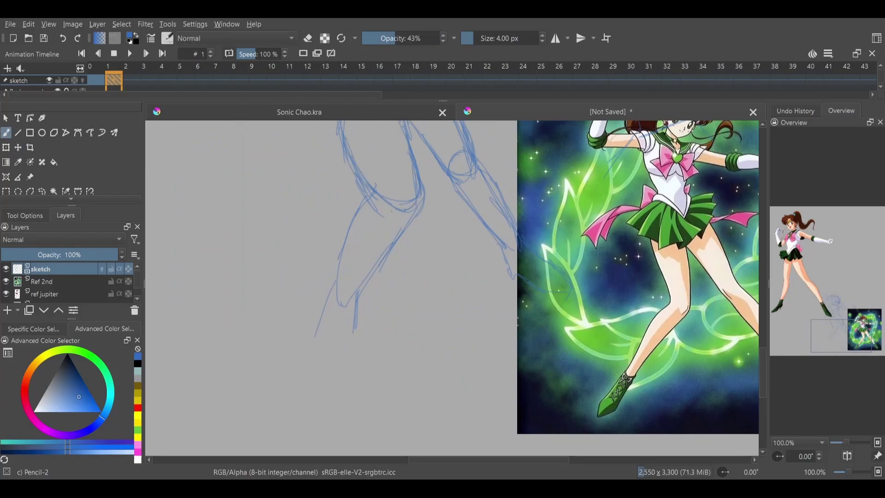
{"action": "mouse_move", "coordinate": [385, 186]}
{"action": "left_mouse_down"}
{"action": "mouse_move", "coordinate": [334, 318]}
{"action": "mouse_move", "coordinate": [345, 353]}
{"action": "left_mouse_up"}
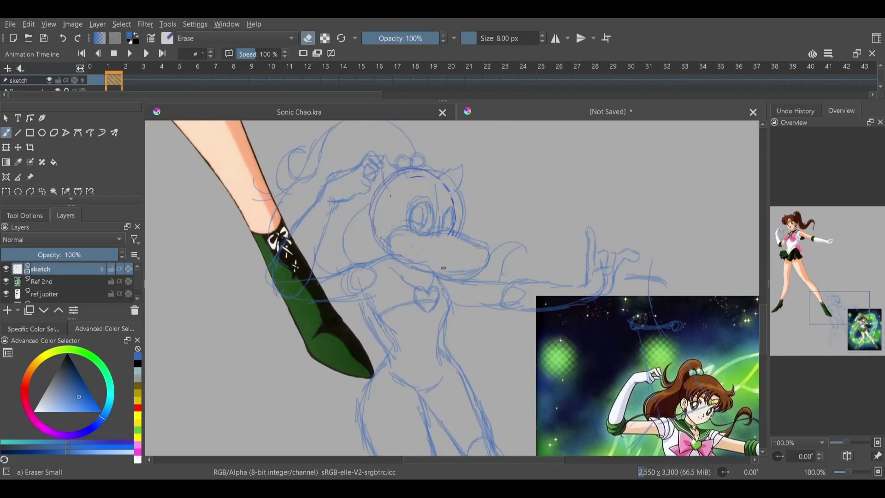
{"action": "left_click", "coordinate": [5, 293]}
Add pencil strokes on the torso and left leg, then erase stray left-torso strokes.
{"action": "left_click_drag", "start_coordinate": [443, 268], "coordinate": [286, 198]}
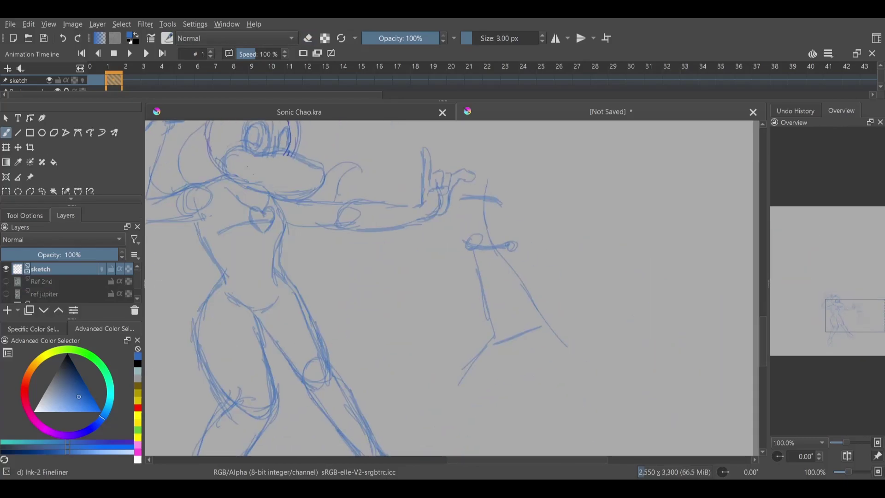
{"action": "key", "text": "/"}
{"action": "mouse_move", "coordinate": [216, 226]}
{"action": "left_mouse_down"}
{"action": "mouse_move", "coordinate": [191, 294]}
{"action": "mouse_move", "coordinate": [198, 405]}
{"action": "left_mouse_up"}
{"action": "left_click_drag", "start_coordinate": [280, 244], "coordinate": [304, 302]}
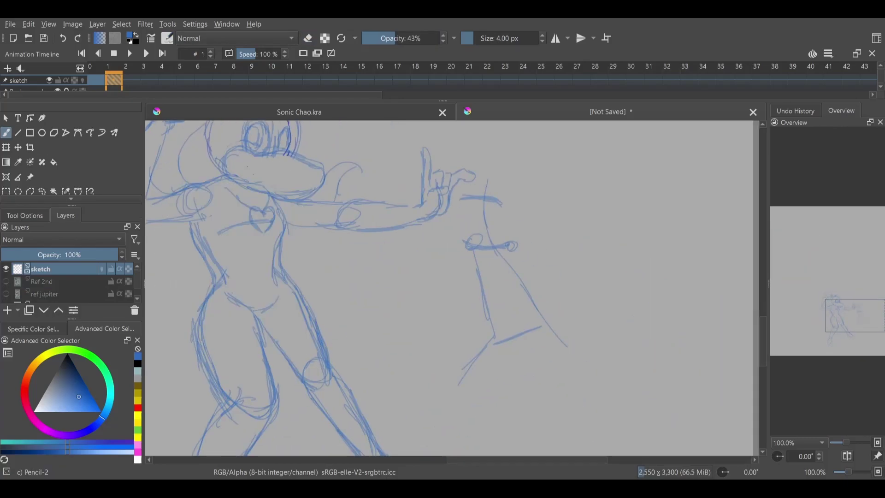
{"action": "right_click", "coordinate": [247, 276]}
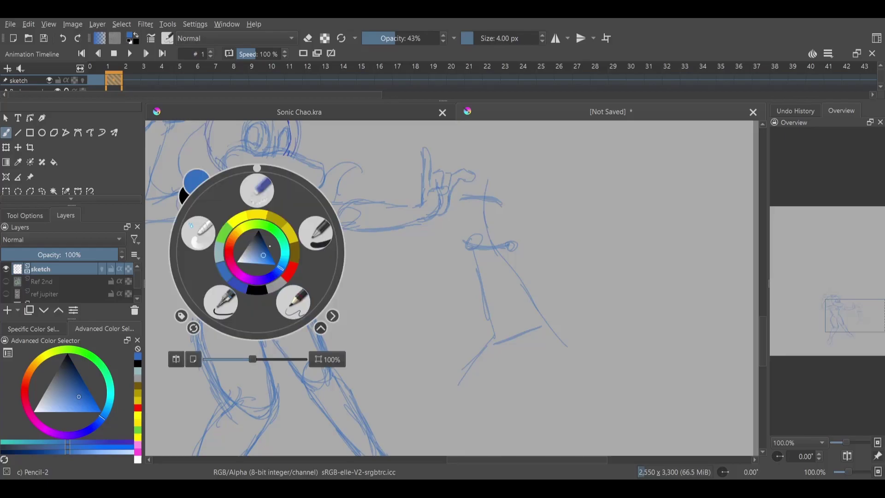
{"action": "left_click", "coordinate": [199, 231]}
{"action": "left_click_drag", "start_coordinate": [202, 231], "coordinate": [217, 299]}
Return to Pencil-2 at 55% opacity and darken the right torso line.
{"action": "right_click", "coordinate": [259, 217]}
{"action": "left_click", "coordinate": [216, 184]}
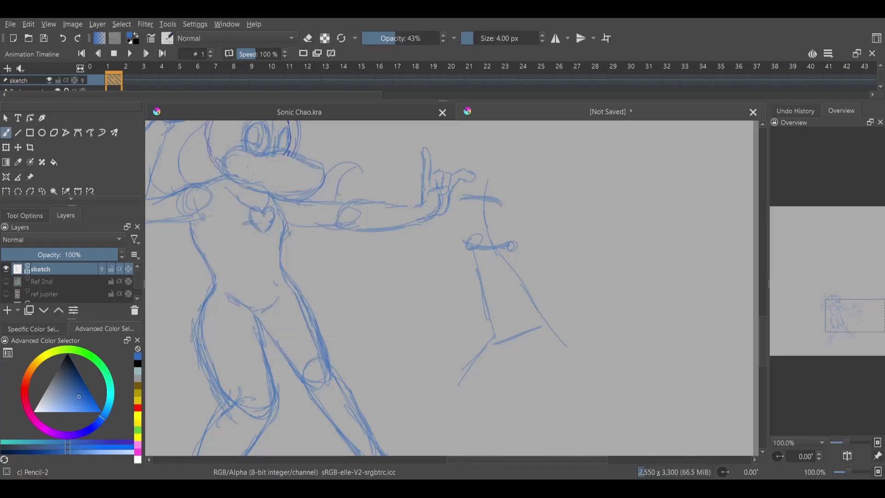
{"action": "key", "text": "o"}
{"action": "left_click_drag", "start_coordinate": [290, 216], "coordinate": [281, 252]}
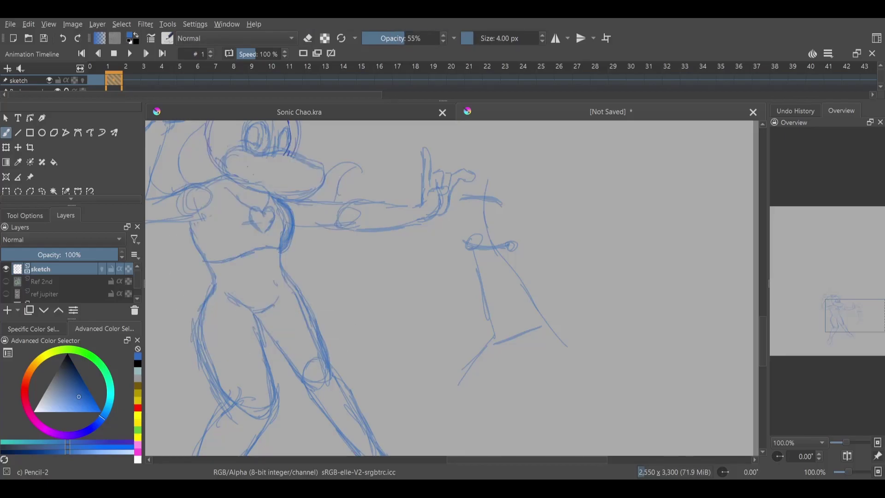
{"action": "left_click_drag", "start_coordinate": [318, 364], "coordinate": [286, 262]}
Move the lower leg down and to the right with the Move tool.
{"action": "key", "text": "/"}
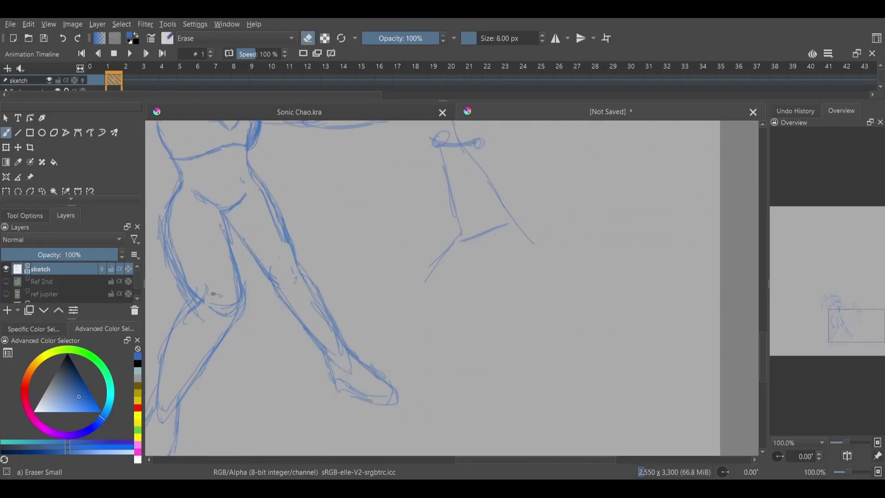
{"action": "key", "text": "t"}
{"action": "left_click_drag", "start_coordinate": [340, 345], "coordinate": [362, 385]}
{"action": "key", "text": "b"}
{"action": "key", "text": "/"}
Add strokes on the thigh and look over the lower legs.
{"action": "mouse_move", "coordinate": [271, 233]}
{"action": "left_mouse_down"}
{"action": "mouse_move", "coordinate": [304, 295]}
{"action": "mouse_move", "coordinate": [318, 295]}
{"action": "left_mouse_up"}
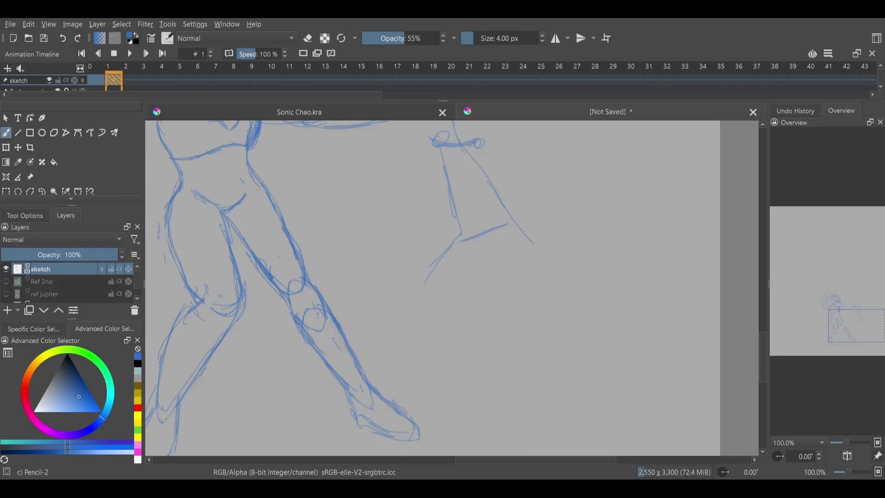
{"action": "mouse_move", "coordinate": [344, 362]}
{"action": "left_mouse_down"}
{"action": "mouse_move", "coordinate": [487, 256]}
{"action": "mouse_move", "coordinate": [461, 415]}
{"action": "mouse_move", "coordinate": [415, 251]}
{"action": "left_mouse_up"}
{"action": "key", "text": "/"}
{"action": "key", "text": "/"}
{"action": "key", "text": "/"}
{"action": "right_click", "coordinate": [352, 219]}
Draw a ground line below the feet and transform the leg strokes.
{"action": "left_click_drag", "start_coordinate": [475, 398], "coordinate": [329, 157]}
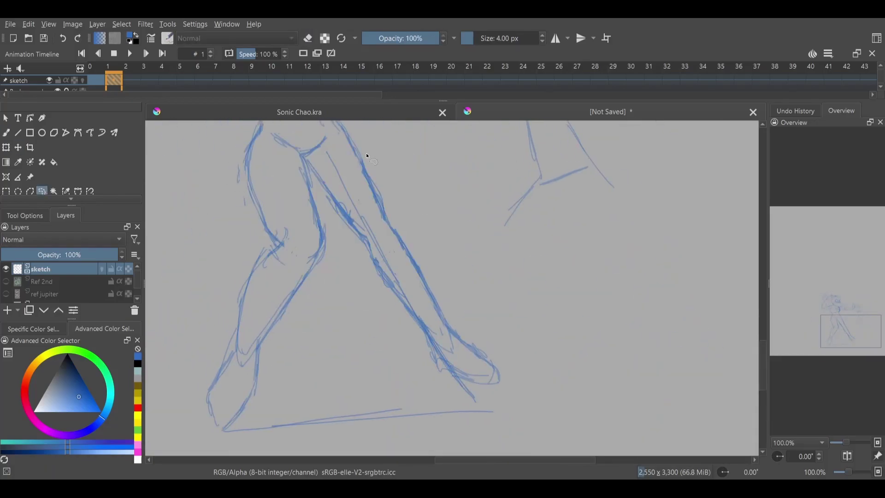
{"action": "key", "text": "ctrl+t"}
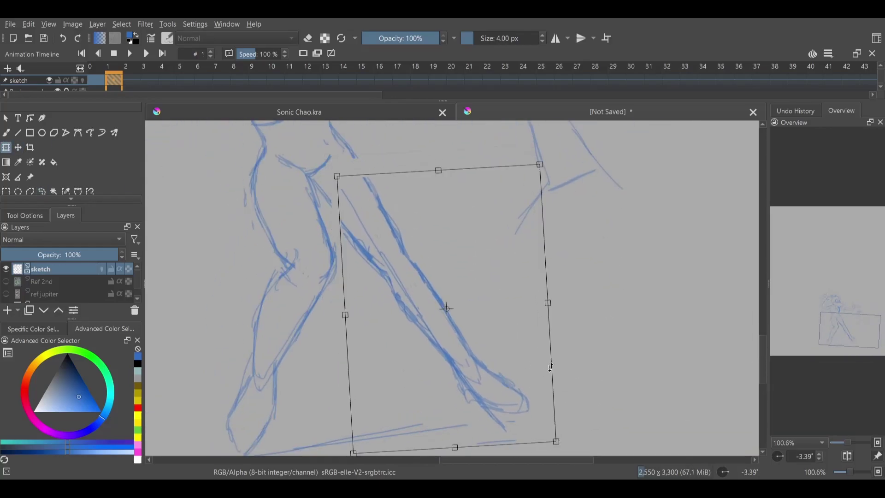
{"action": "key", "text": "5"}
{"action": "key", "text": "Return"}
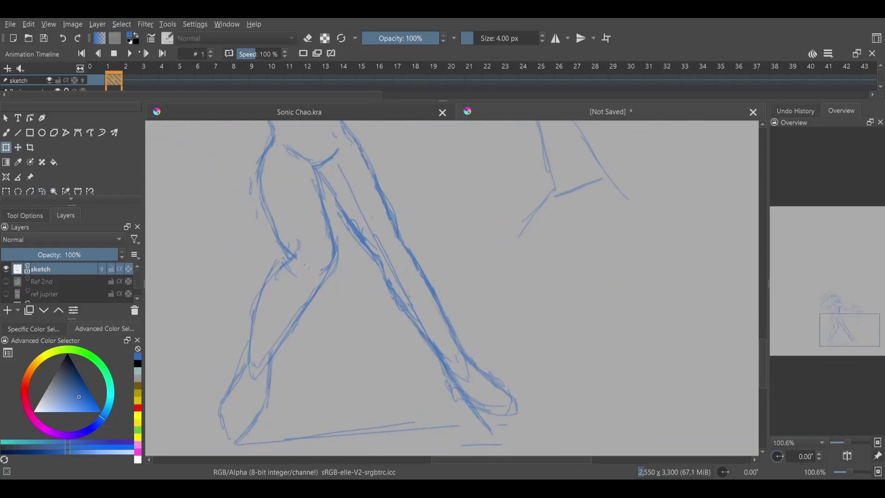
{"action": "key", "text": "b"}
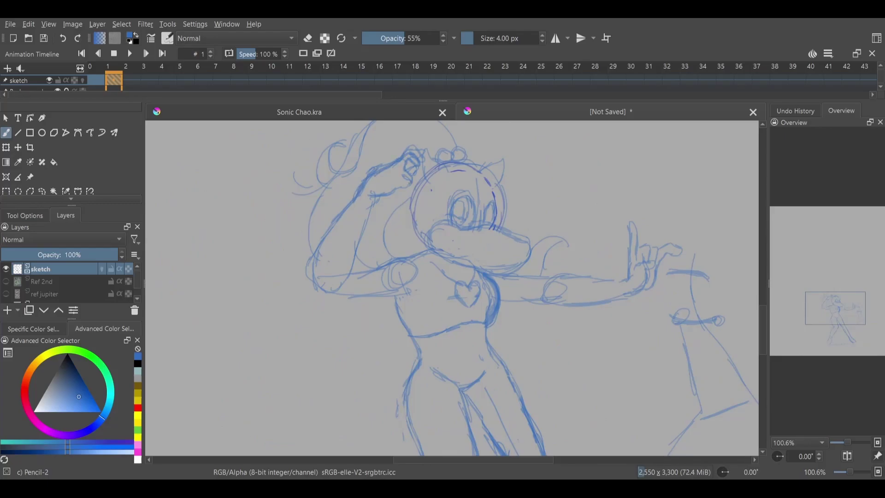
Move the selected raised arm to the left.
{"action": "key", "text": "t"}
{"action": "left_click_drag", "start_coordinate": [401, 251], "coordinate": [394, 257]}
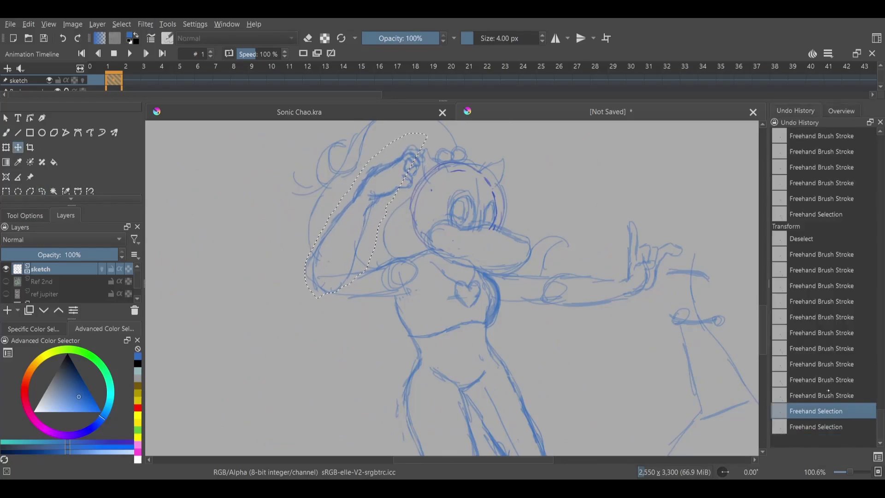
{"action": "left_click_drag", "start_coordinate": [372, 228], "coordinate": [348, 228]}
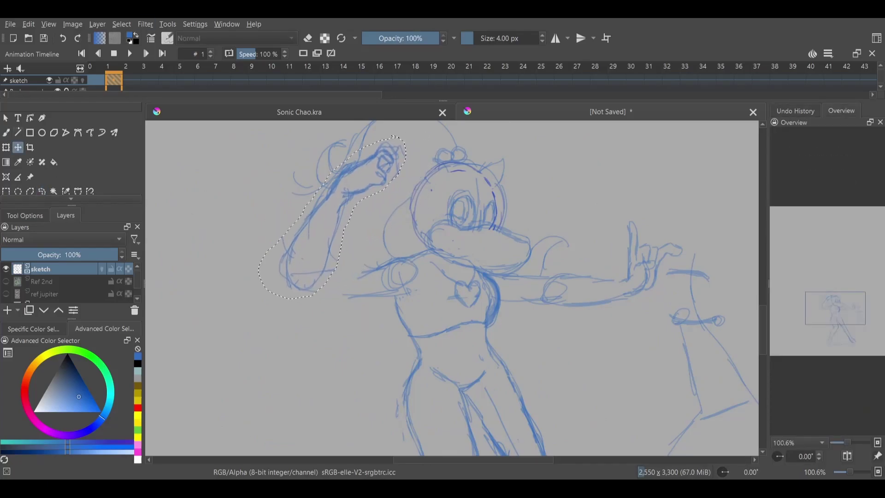
{"action": "key", "text": "b"}
Redraw the raised arm's forearm, bicep, upper-arm and shoulder lines.
{"action": "left_click_drag", "start_coordinate": [324, 266], "coordinate": [405, 255]}
{"action": "left_click_drag", "start_coordinate": [341, 209], "coordinate": [330, 244]}
{"action": "left_click_drag", "start_coordinate": [337, 143], "coordinate": [313, 186]}
{"action": "left_click_drag", "start_coordinate": [408, 212], "coordinate": [387, 253]}
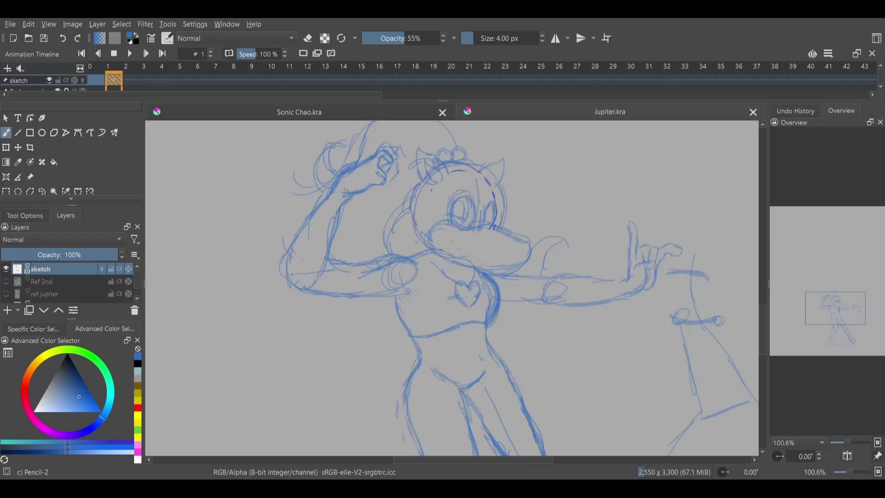
{"action": "scroll", "coordinate": [451, 286], "scroll_direction": "down", "scroll_amount": 5}
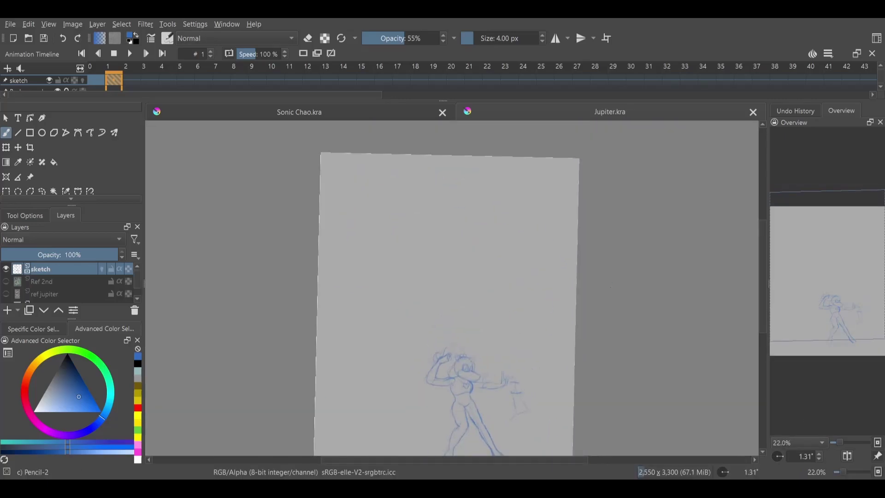
{"action": "scroll", "coordinate": [452, 286], "scroll_direction": "up", "scroll_amount": 3}
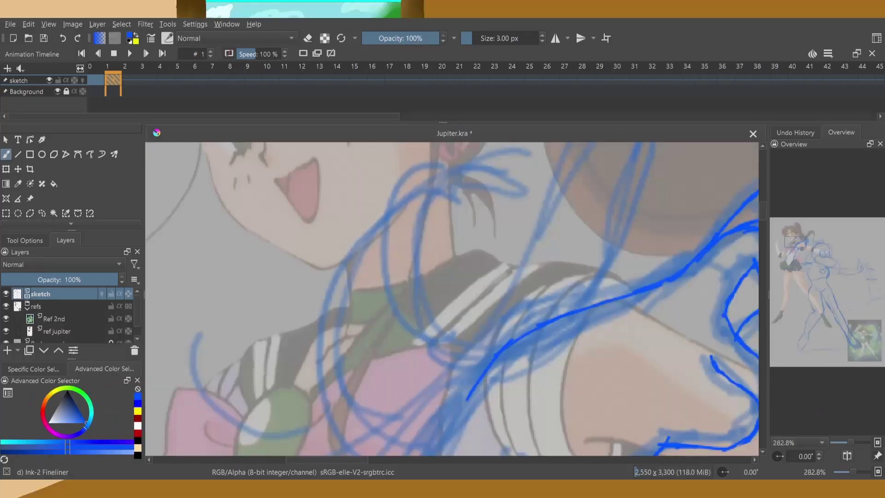
Ink the skirt outline and its lower curve in dark blue.
{"action": "scroll", "coordinate": [452, 300], "scroll_direction": "down", "scroll_amount": 3}
{"action": "left_click_drag", "start_coordinate": [526, 309], "coordinate": [481, 421]}
{"action": "left_click_drag", "start_coordinate": [512, 223], "coordinate": [385, 371]}
{"action": "scroll", "coordinate": [452, 299], "scroll_direction": "up", "scroll_amount": 1}
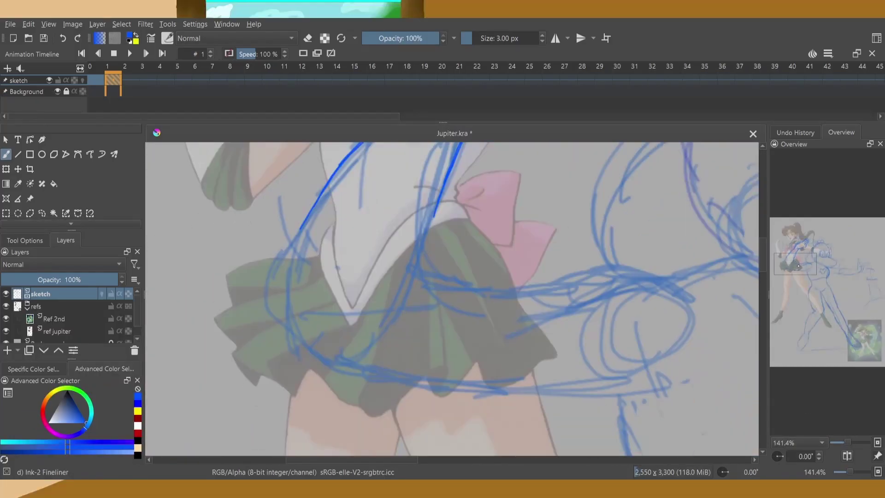
{"action": "mouse_move", "coordinate": [327, 207]}
{"action": "left_mouse_down"}
{"action": "mouse_move", "coordinate": [293, 341]}
{"action": "mouse_move", "coordinate": [437, 395]}
{"action": "left_mouse_up"}
{"action": "left_click_drag", "start_coordinate": [444, 207], "coordinate": [339, 364]}
{"action": "left_click_drag", "start_coordinate": [292, 339], "coordinate": [408, 334]}
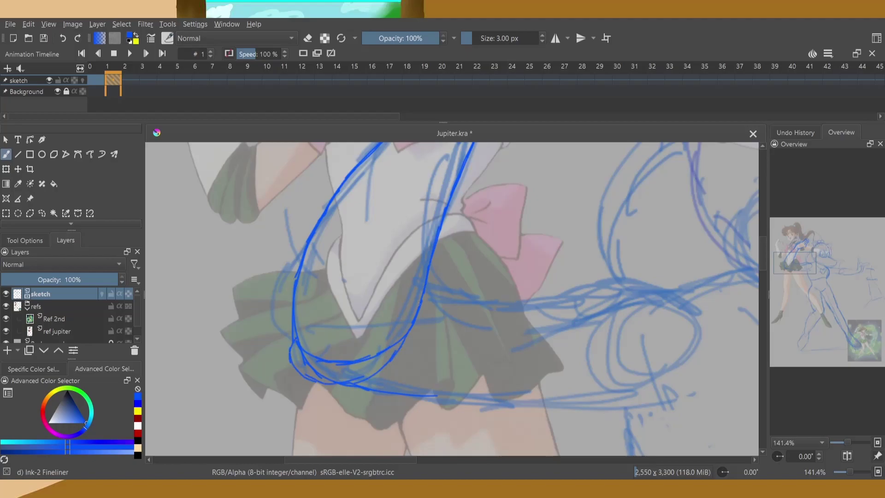
{"action": "left_click_drag", "start_coordinate": [428, 291], "coordinate": [378, 405]}
{"action": "mouse_move", "coordinate": [290, 318]}
{"action": "left_mouse_down"}
{"action": "mouse_move", "coordinate": [369, 339]}
{"action": "mouse_move", "coordinate": [424, 297]}
{"action": "mouse_move", "coordinate": [350, 410]}
{"action": "left_mouse_up"}
{"action": "left_click_drag", "start_coordinate": [433, 304], "coordinate": [641, 278]}
{"action": "left_click_drag", "start_coordinate": [507, 277], "coordinate": [240, 231]}
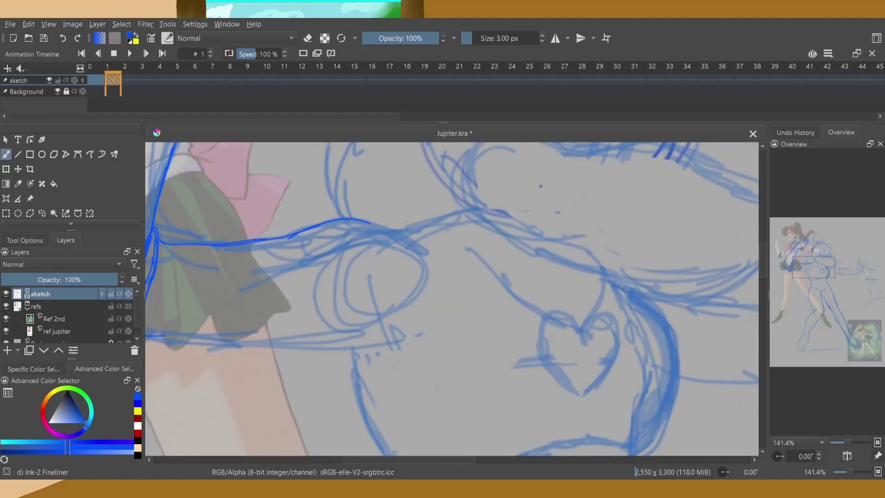
Ink curved and horizontal arm strokes beside the skirt bow.
{"action": "left_click_drag", "start_coordinate": [449, 200], "coordinate": [579, 321]}
{"action": "mouse_move", "coordinate": [452, 368]}
{"action": "left_mouse_down"}
{"action": "mouse_move", "coordinate": [452, 184]}
{"action": "mouse_move", "coordinate": [498, 401]}
{"action": "left_mouse_up"}
{"action": "mouse_move", "coordinate": [170, 371]}
{"action": "left_mouse_down"}
{"action": "mouse_move", "coordinate": [417, 376]}
{"action": "mouse_move", "coordinate": [449, 246]}
{"action": "left_mouse_up"}
{"action": "left_click_drag", "start_coordinate": [397, 249], "coordinate": [413, 387]}
{"action": "left_click_drag", "start_coordinate": [433, 255], "coordinate": [442, 382]}
{"action": "left_click_drag", "start_coordinate": [463, 295], "coordinate": [435, 382]}
{"action": "left_click_drag", "start_coordinate": [316, 270], "coordinate": [391, 240]}
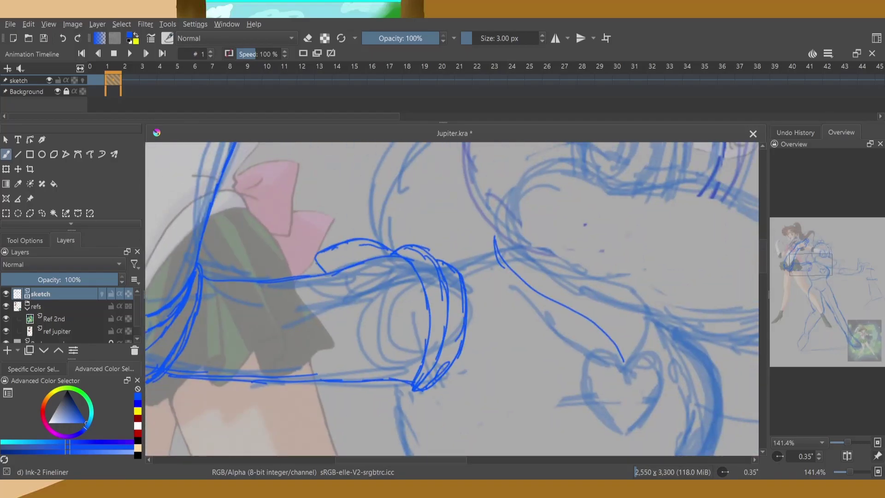
{"action": "left_click_drag", "start_coordinate": [415, 378], "coordinate": [320, 265]}
{"action": "left_click_drag", "start_coordinate": [626, 318], "coordinate": [654, 364]}
{"action": "left_click_drag", "start_coordinate": [691, 276], "coordinate": [138, 263]}
Outline the outstretched hand and arm, plus long curves across the lower middle.
{"action": "mouse_move", "coordinate": [528, 327]}
{"action": "left_mouse_down"}
{"action": "mouse_move", "coordinate": [599, 286]}
{"action": "mouse_move", "coordinate": [549, 380]}
{"action": "mouse_move", "coordinate": [604, 309]}
{"action": "left_mouse_up"}
{"action": "mouse_move", "coordinate": [604, 317]}
{"action": "left_mouse_down"}
{"action": "mouse_move", "coordinate": [666, 274]}
{"action": "mouse_move", "coordinate": [589, 249]}
{"action": "mouse_move", "coordinate": [586, 286]}
{"action": "left_mouse_up"}
{"action": "left_click_drag", "start_coordinate": [561, 253], "coordinate": [557, 292]}
{"action": "left_click_drag", "start_coordinate": [530, 212], "coordinate": [514, 353]}
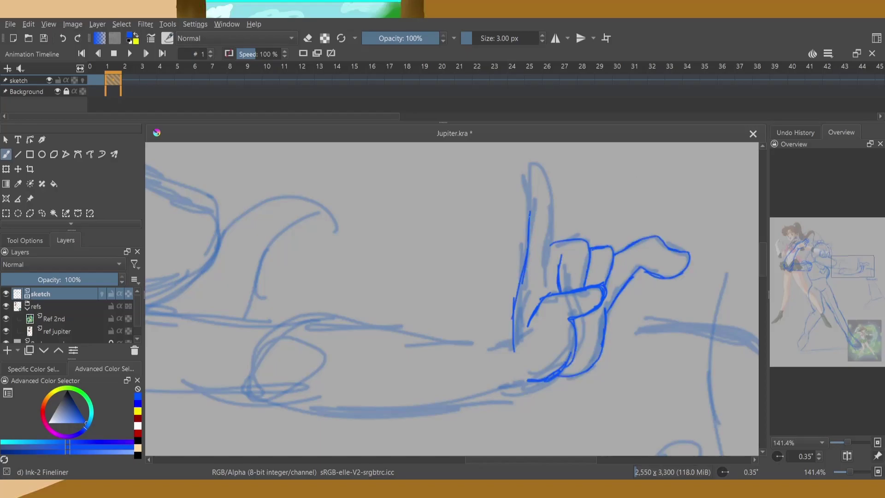
{"action": "left_click_drag", "start_coordinate": [530, 161], "coordinate": [551, 279]}
{"action": "left_click_drag", "start_coordinate": [507, 322], "coordinate": [705, 281]}
{"action": "left_click_drag", "start_coordinate": [703, 348], "coordinate": [438, 354]}
{"action": "mouse_move", "coordinate": [712, 297]}
{"action": "left_mouse_down"}
{"action": "mouse_move", "coordinate": [468, 300]}
{"action": "mouse_move", "coordinate": [502, 219]}
{"action": "left_mouse_up"}
Ink the arm's outer edge, upper line and stacked wristband loops.
{"action": "left_click_drag", "start_coordinate": [316, 157], "coordinate": [314, 318]}
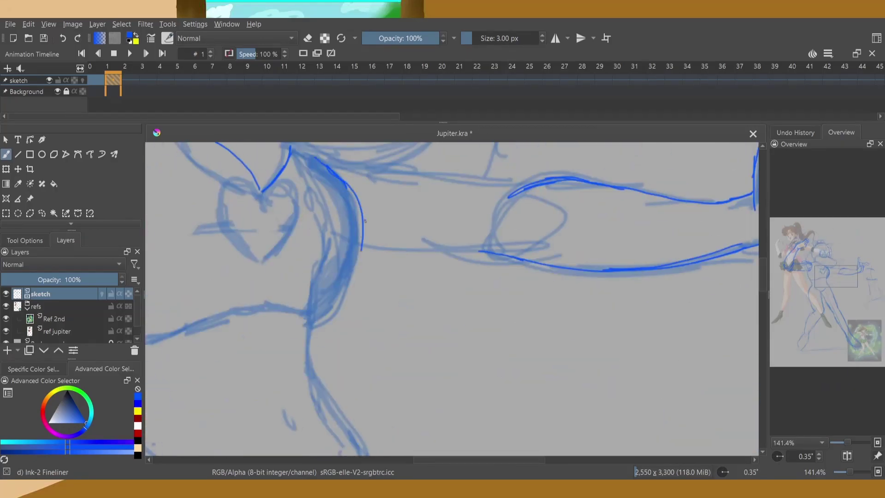
{"action": "mouse_move", "coordinate": [361, 162]}
{"action": "left_mouse_down"}
{"action": "mouse_move", "coordinate": [532, 184]}
{"action": "mouse_move", "coordinate": [512, 262]}
{"action": "left_mouse_up"}
{"action": "mouse_move", "coordinate": [533, 179]}
{"action": "left_mouse_down"}
{"action": "mouse_move", "coordinate": [510, 267]}
{"action": "mouse_move", "coordinate": [525, 270]}
{"action": "left_mouse_up"}
{"action": "mouse_move", "coordinate": [500, 175]}
{"action": "left_mouse_down"}
{"action": "mouse_move", "coordinate": [483, 261]}
{"action": "mouse_move", "coordinate": [567, 173]}
{"action": "left_mouse_up"}
Ink and reinforce the shoulder and upper arm outline.
{"action": "left_click_drag", "start_coordinate": [345, 253], "coordinate": [558, 350]}
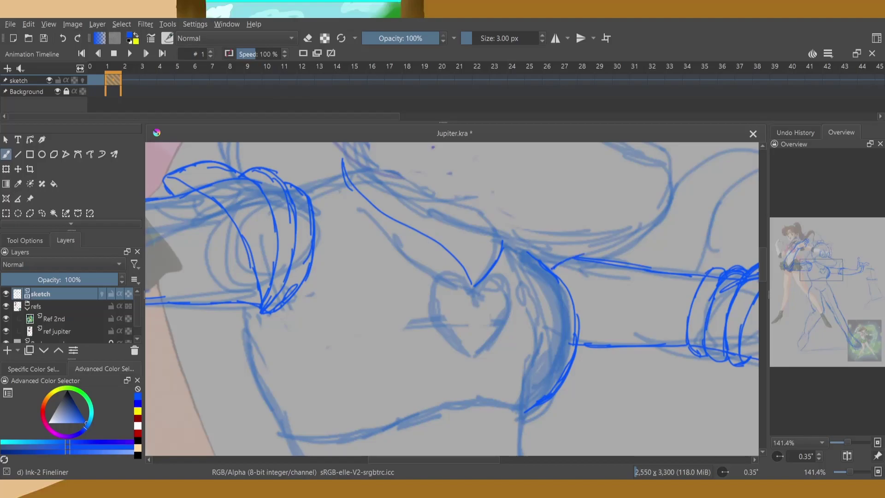
{"action": "left_click_drag", "start_coordinate": [452, 300], "coordinate": [378, 327]}
{"action": "left_click_drag", "start_coordinate": [495, 157], "coordinate": [599, 226]}
{"action": "left_click_drag", "start_coordinate": [601, 230], "coordinate": [473, 297]}
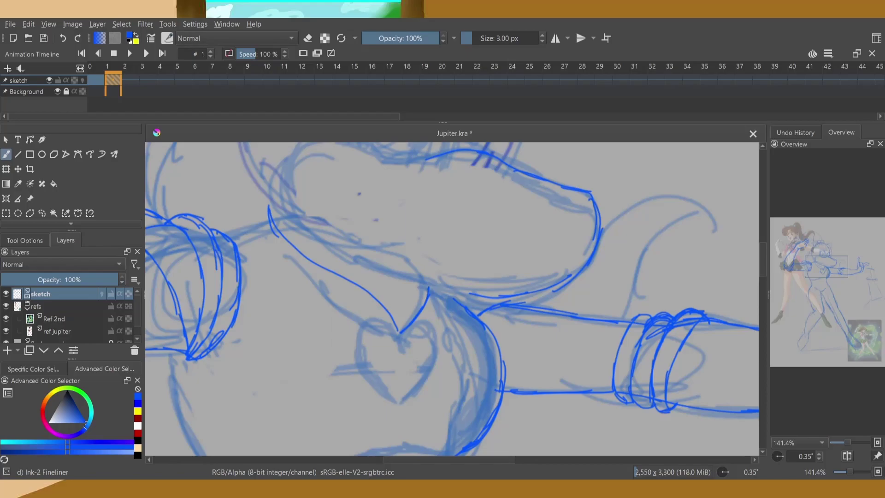
Ink the chest heart, the lower eyelid and a small nose-tip curve.
{"action": "mouse_move", "coordinate": [398, 330]}
{"action": "left_mouse_down"}
{"action": "mouse_move", "coordinate": [359, 345]}
{"action": "mouse_move", "coordinate": [401, 331]}
{"action": "left_mouse_up"}
{"action": "left_click_drag", "start_coordinate": [452, 300], "coordinate": [538, 385]}
{"action": "left_click_drag", "start_coordinate": [582, 299], "coordinate": [629, 300]}
{"action": "left_click_drag", "start_coordinate": [671, 282], "coordinate": [664, 296]}
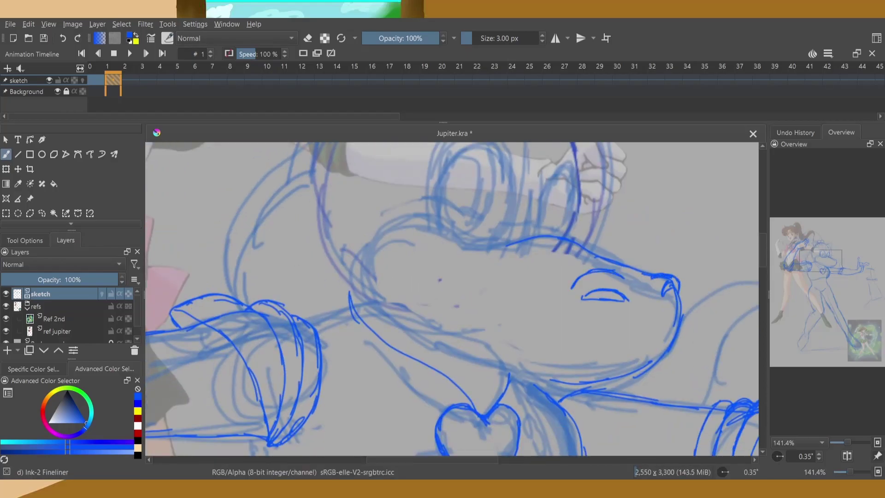
Ink the jaw line and the head outline in dark blue.
{"action": "right_click", "coordinate": [538, 331]}
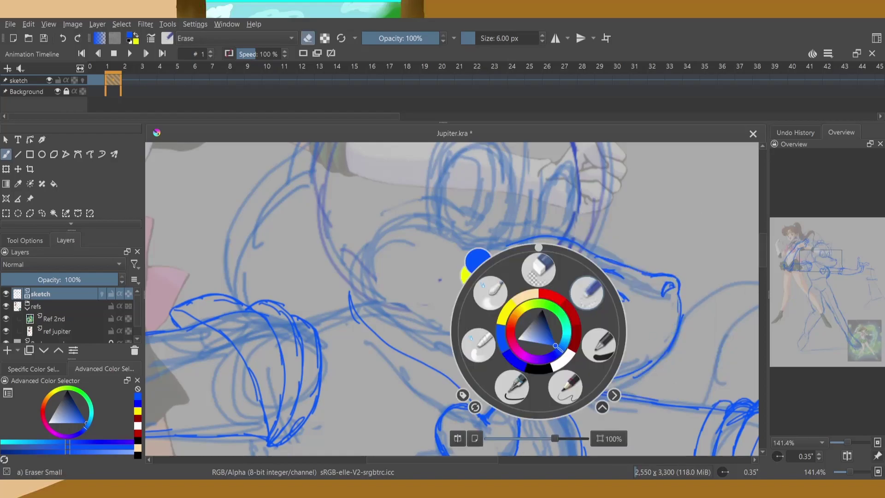
{"action": "left_click_drag", "start_coordinate": [458, 363], "coordinate": [631, 379]}
{"action": "left_click_drag", "start_coordinate": [512, 216], "coordinate": [364, 313]}
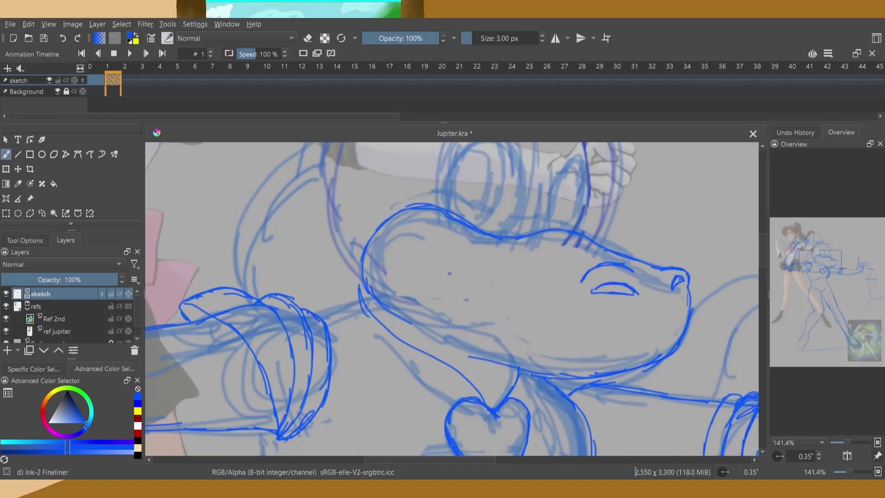
Switch to the small eraser and remove a short stray stroke on the face.
{"action": "right_click", "coordinate": [553, 309]}
{"action": "left_click", "coordinate": [554, 245]}
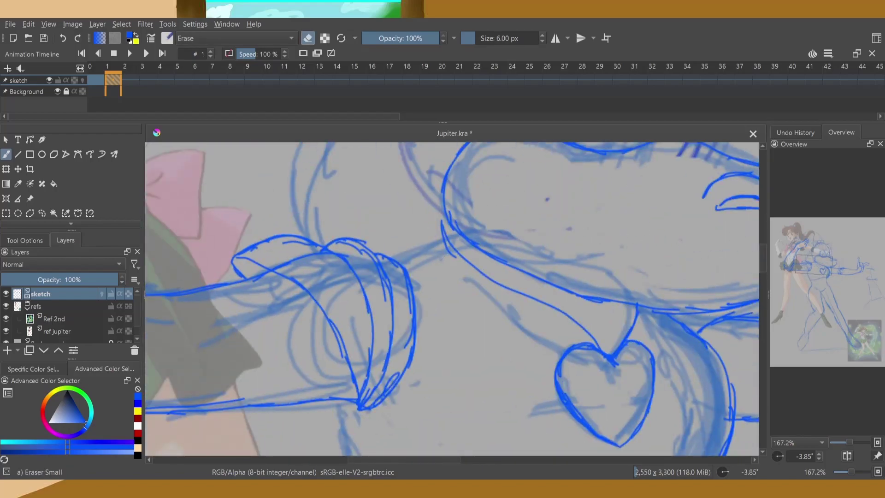
{"action": "key", "text": "/"}
{"action": "left_click", "coordinate": [856, 317]}
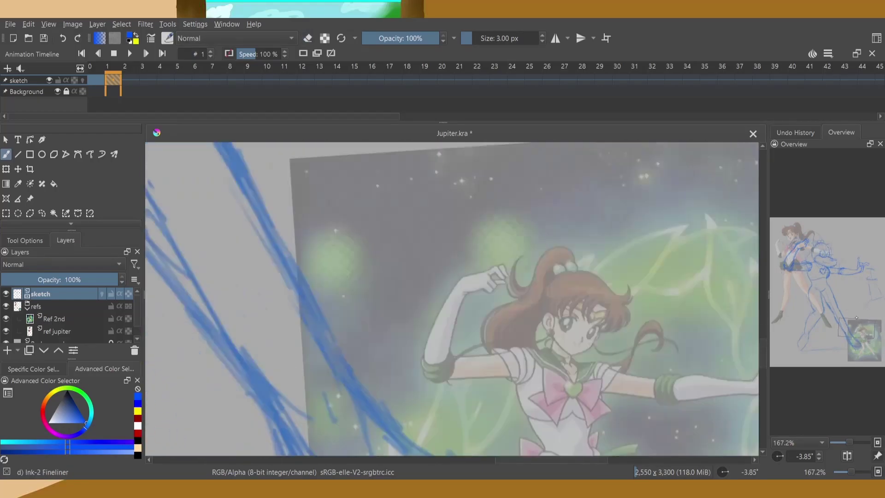
{"action": "left_click_drag", "start_coordinate": [856, 317], "coordinate": [824, 265]}
{"action": "right_click", "coordinate": [572, 317]}
{"action": "left_click", "coordinate": [519, 307]}
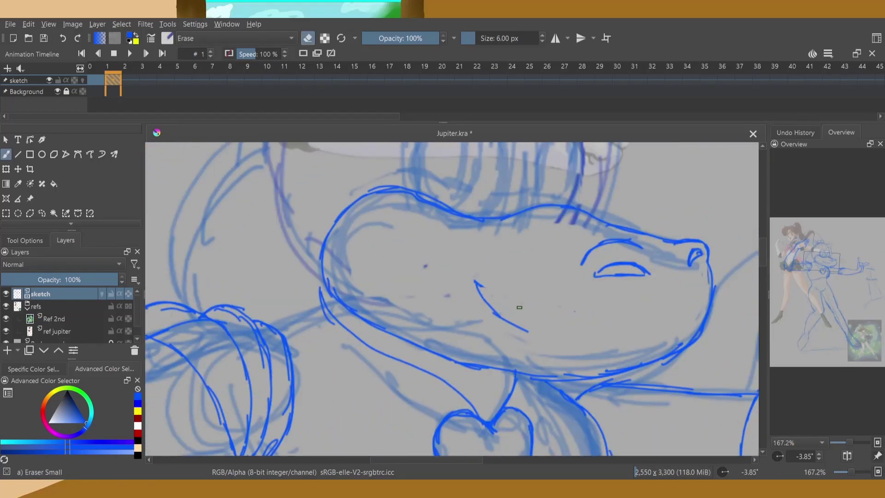
{"action": "left_click_drag", "start_coordinate": [477, 283], "coordinate": [528, 330]}
{"action": "right_click", "coordinate": [524, 290]}
{"action": "left_click", "coordinate": [424, 267]}
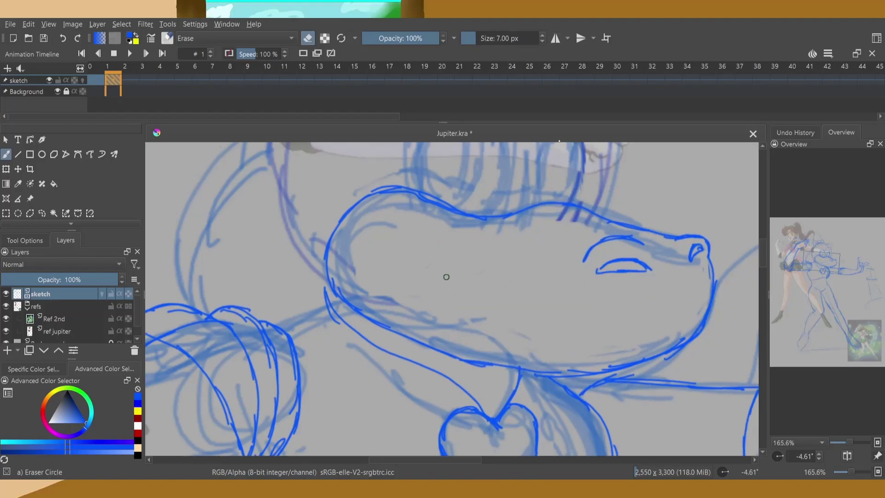
With the pencil, sketch the smiling mouth across the lower head and along the jaw.
{"action": "right_click", "coordinate": [517, 314]}
{"action": "left_click", "coordinate": [456, 237]}
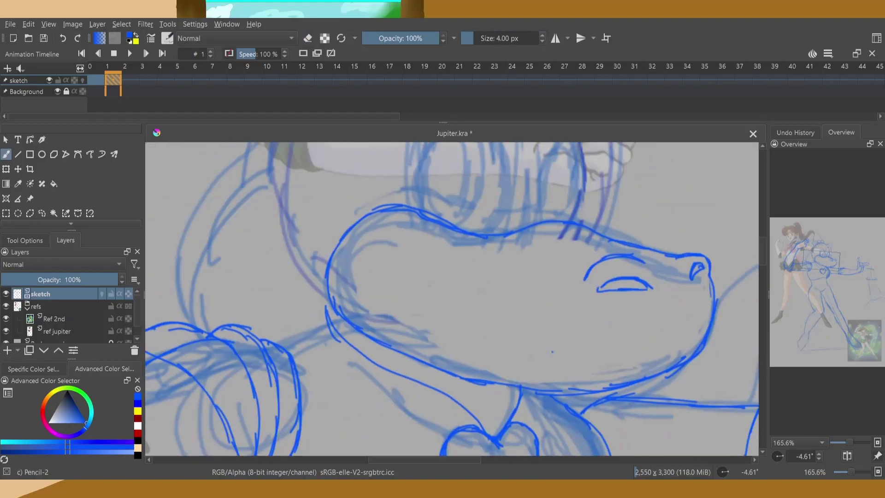
{"action": "mouse_move", "coordinate": [541, 324]}
{"action": "left_mouse_down"}
{"action": "mouse_move", "coordinate": [705, 347]}
{"action": "mouse_move", "coordinate": [628, 369]}
{"action": "left_mouse_up"}
{"action": "left_click_drag", "start_coordinate": [587, 339], "coordinate": [704, 369]}
{"action": "left_click_drag", "start_coordinate": [454, 306], "coordinate": [559, 338]}
{"action": "left_click_drag", "start_coordinate": [517, 336], "coordinate": [615, 378]}
{"action": "left_click_drag", "start_coordinate": [430, 294], "coordinate": [560, 361]}
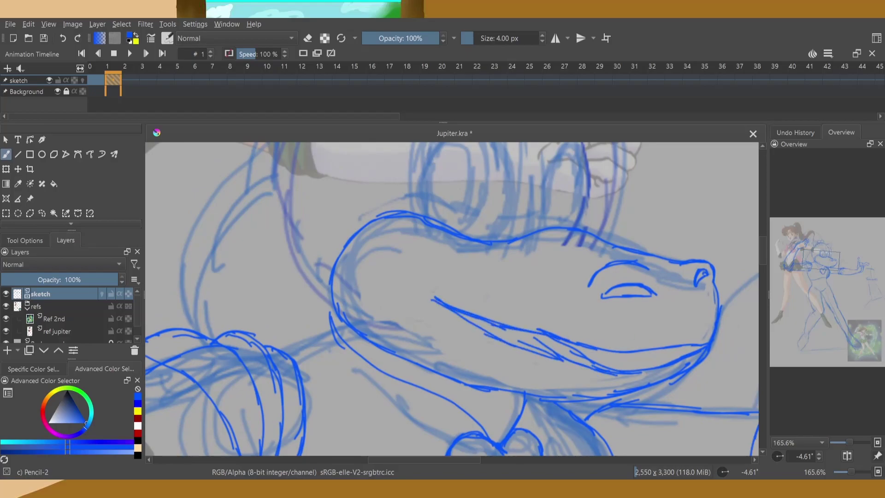
Erase the old eye and mouth strokes with the larger round eraser.
{"action": "right_click", "coordinate": [582, 331]}
{"action": "left_click", "coordinate": [582, 267]}
{"action": "left_click_drag", "start_coordinate": [430, 300], "coordinate": [639, 369]}
{"action": "left_click_drag", "start_coordinate": [596, 350], "coordinate": [703, 374]}
{"action": "left_click_drag", "start_coordinate": [562, 389], "coordinate": [638, 382]}
Redraw the eye, the wide grinning mouth and the jaw stroke in pencil.
{"action": "right_click", "coordinate": [650, 331]}
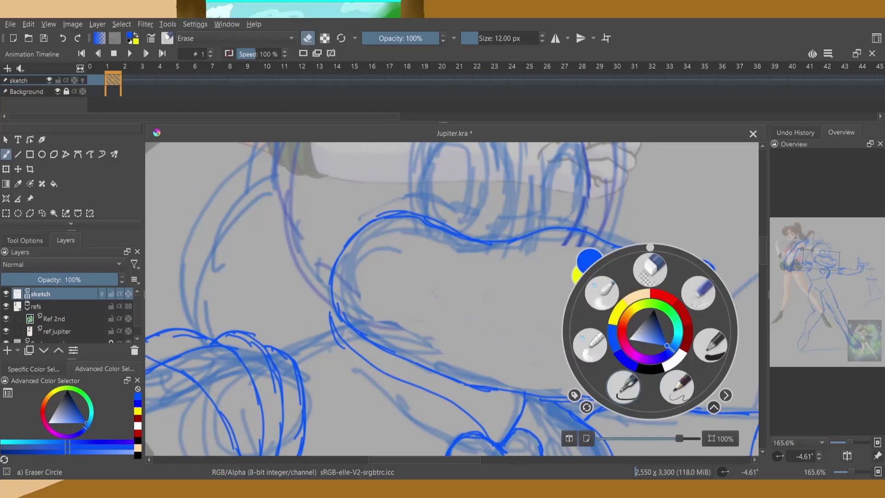
{"action": "left_click", "coordinate": [676, 386]}
{"action": "left_click_drag", "start_coordinate": [605, 301], "coordinate": [660, 300]}
{"action": "left_click_drag", "start_coordinate": [592, 350], "coordinate": [719, 341]}
{"action": "mouse_move", "coordinate": [438, 304]}
{"action": "left_mouse_down"}
{"action": "mouse_move", "coordinate": [617, 363]}
{"action": "mouse_move", "coordinate": [637, 382]}
{"action": "left_mouse_up"}
{"action": "mouse_move", "coordinate": [627, 382]}
{"action": "left_mouse_down"}
{"action": "mouse_move", "coordinate": [701, 350]}
{"action": "mouse_move", "coordinate": [479, 346]}
{"action": "left_mouse_up"}
Erase stray marks around the snout.
{"action": "right_click", "coordinate": [609, 331]}
{"action": "key", "text": "e"}
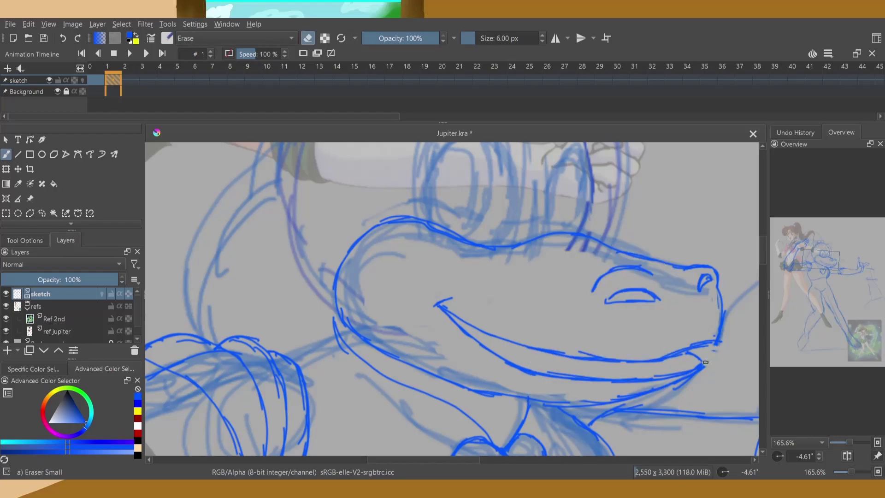
{"action": "left_click_drag", "start_coordinate": [648, 373], "coordinate": [700, 367]}
{"action": "key", "text": "e"}
{"action": "scroll", "coordinate": [648, 373], "scroll_direction": "up", "scroll_amount": 3}
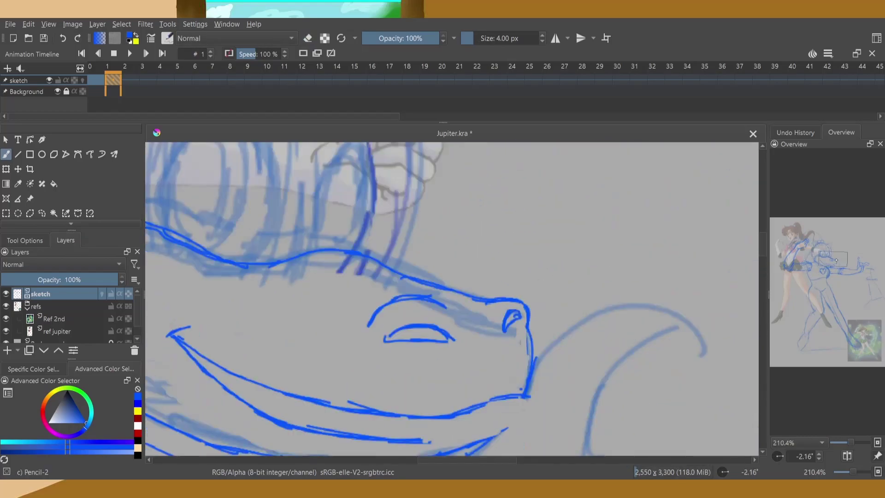
Redraw the snout tip lines, trim them with the eraser, and pan to the raised fist.
{"action": "left_click_drag", "start_coordinate": [482, 200], "coordinate": [415, 236]}
{"action": "key", "text": "e"}
{"action": "mouse_move", "coordinate": [486, 222]}
{"action": "left_mouse_down"}
{"action": "mouse_move", "coordinate": [325, 265]}
{"action": "mouse_move", "coordinate": [371, 258]}
{"action": "left_mouse_up"}
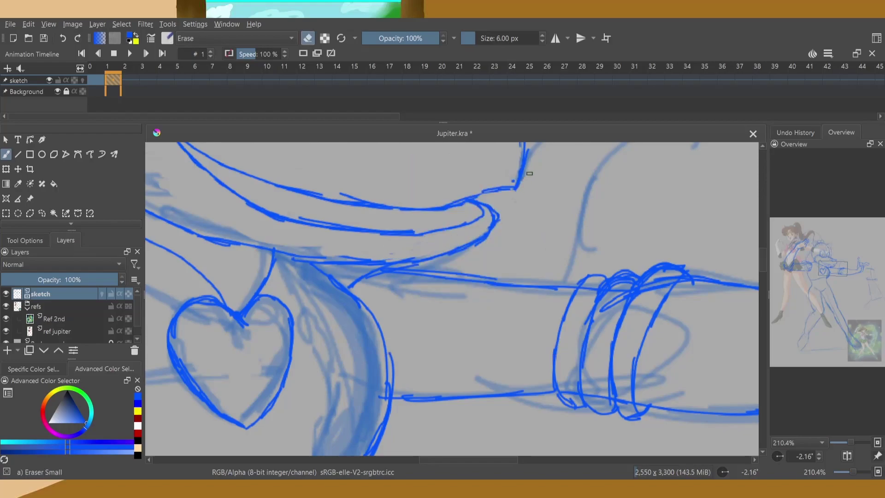
{"action": "mouse_move", "coordinate": [511, 183]}
{"action": "left_mouse_down"}
{"action": "mouse_move", "coordinate": [341, 198]}
{"action": "mouse_move", "coordinate": [441, 211]}
{"action": "left_mouse_up"}
{"action": "key", "text": "e"}
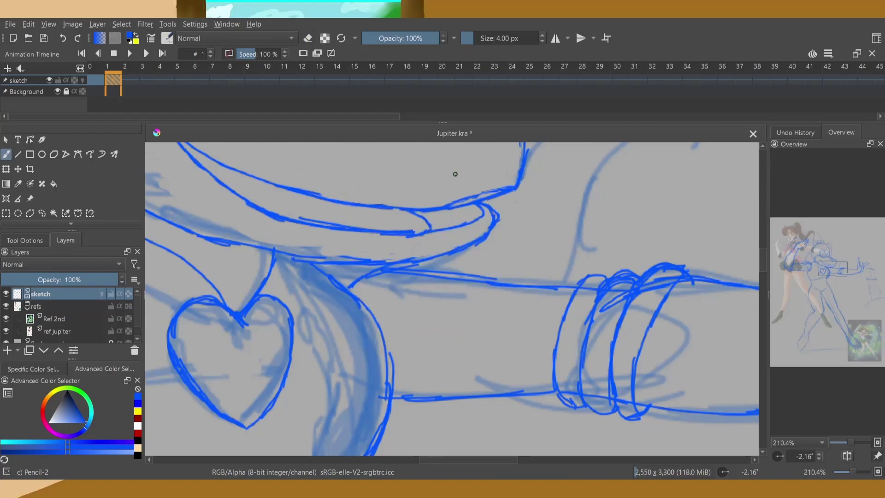
{"action": "scroll", "coordinate": [454, 174], "scroll_direction": "down", "scroll_amount": 3}
{"action": "key", "text": "e"}
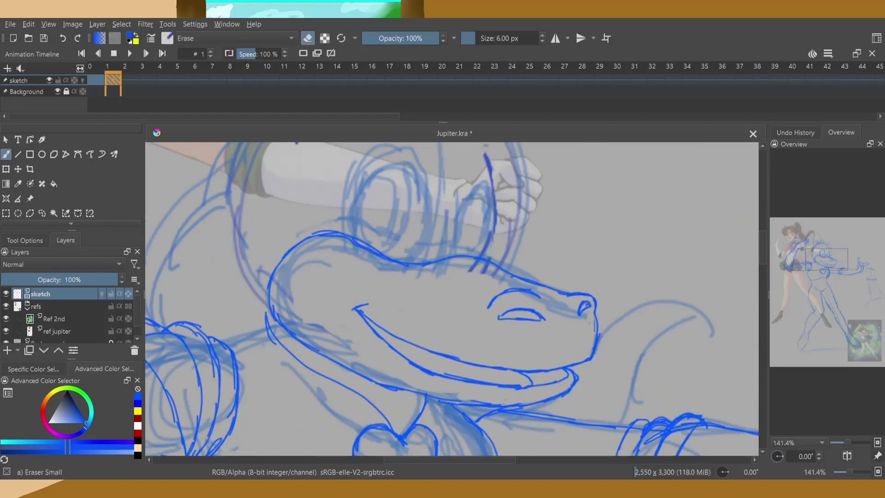
{"action": "left_click_drag", "start_coordinate": [452, 230], "coordinate": [470, 341]}
Reinforce the raised fist with pencil lines along its sides.
{"action": "key", "text": "e"}
{"action": "mouse_move", "coordinate": [522, 240]}
{"action": "left_mouse_down"}
{"action": "mouse_move", "coordinate": [543, 306]}
{"action": "mouse_move", "coordinate": [530, 385]}
{"action": "left_mouse_up"}
{"action": "mouse_move", "coordinate": [471, 373]}
{"action": "left_mouse_down"}
{"action": "mouse_move", "coordinate": [299, 374]}
{"action": "mouse_move", "coordinate": [382, 350]}
{"action": "mouse_move", "coordinate": [460, 304]}
{"action": "left_mouse_up"}
{"action": "left_click_drag", "start_coordinate": [488, 364], "coordinate": [529, 352]}
{"action": "left_click_drag", "start_coordinate": [530, 298], "coordinate": [520, 380]}
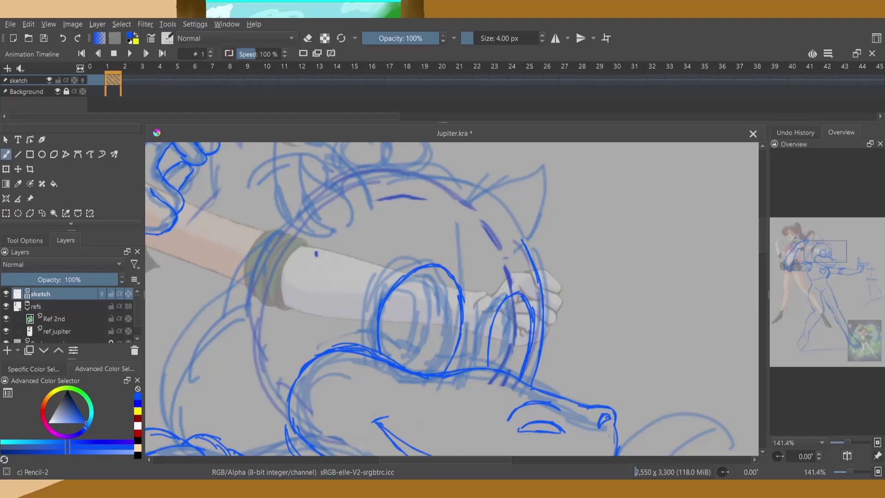
{"action": "left_click_drag", "start_coordinate": [521, 307], "coordinate": [504, 373]}
Sketch the head's top curve and two pointed ears with a round swirl ornament.
{"action": "left_click_drag", "start_coordinate": [461, 231], "coordinate": [369, 299]}
{"action": "left_click_drag", "start_coordinate": [267, 253], "coordinate": [397, 265]}
{"action": "mouse_move", "coordinate": [394, 265]}
{"action": "left_mouse_down"}
{"action": "mouse_move", "coordinate": [491, 220]}
{"action": "mouse_move", "coordinate": [431, 308]}
{"action": "left_mouse_up"}
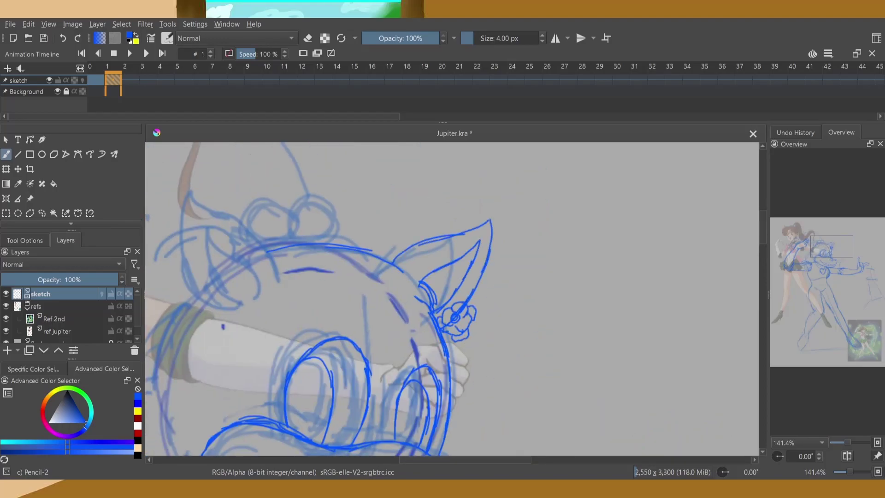
{"action": "left_click_drag", "start_coordinate": [461, 253], "coordinate": [600, 312]}
{"action": "left_click_drag", "start_coordinate": [418, 342], "coordinate": [322, 343]}
{"action": "mouse_move", "coordinate": [344, 340]}
{"action": "left_mouse_down"}
{"action": "mouse_move", "coordinate": [341, 383]}
{"action": "mouse_move", "coordinate": [343, 371]}
{"action": "left_mouse_up"}
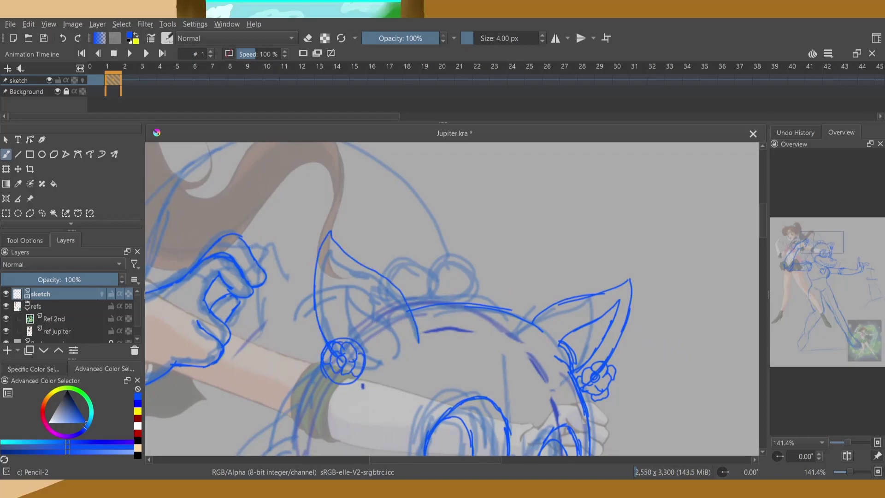
{"action": "left_click_drag", "start_coordinate": [331, 263], "coordinate": [344, 332]}
{"action": "left_click_drag", "start_coordinate": [332, 261], "coordinate": [370, 363]}
Draw a round hair bun and curved head strokes, erasing faint marks with the small eraser.
{"action": "left_click_drag", "start_coordinate": [431, 258], "coordinate": [481, 295]}
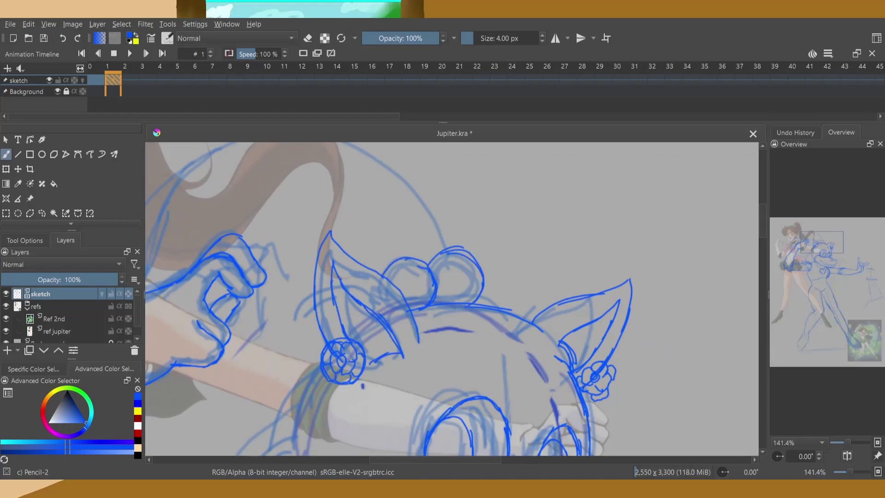
{"action": "left_click_drag", "start_coordinate": [378, 249], "coordinate": [470, 293]}
{"action": "left_click_drag", "start_coordinate": [493, 243], "coordinate": [480, 293]}
{"action": "left_click_drag", "start_coordinate": [368, 251], "coordinate": [477, 299]}
{"action": "left_click_drag", "start_coordinate": [472, 231], "coordinate": [465, 271]}
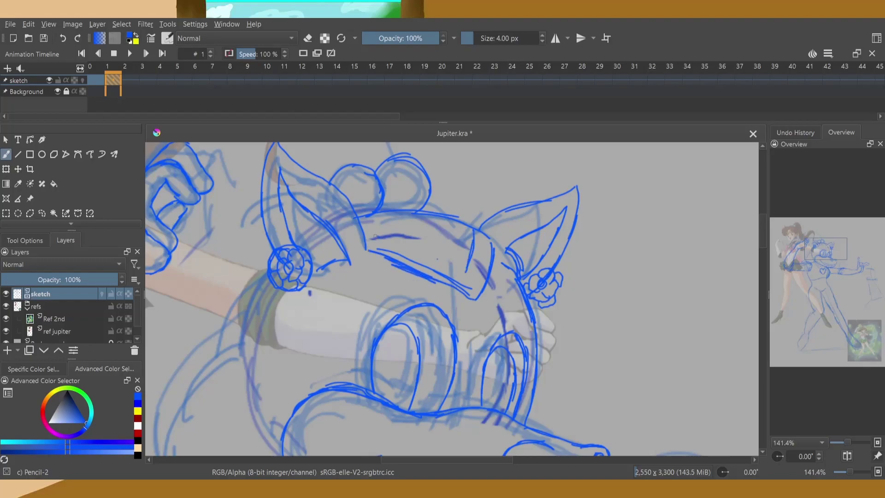
{"action": "left_click_drag", "start_coordinate": [369, 235], "coordinate": [457, 265]}
{"action": "right_click", "coordinate": [394, 241]}
{"action": "left_click", "coordinate": [364, 193]}
{"action": "left_click_drag", "start_coordinate": [382, 256], "coordinate": [424, 279]}
{"action": "key", "text": "/"}
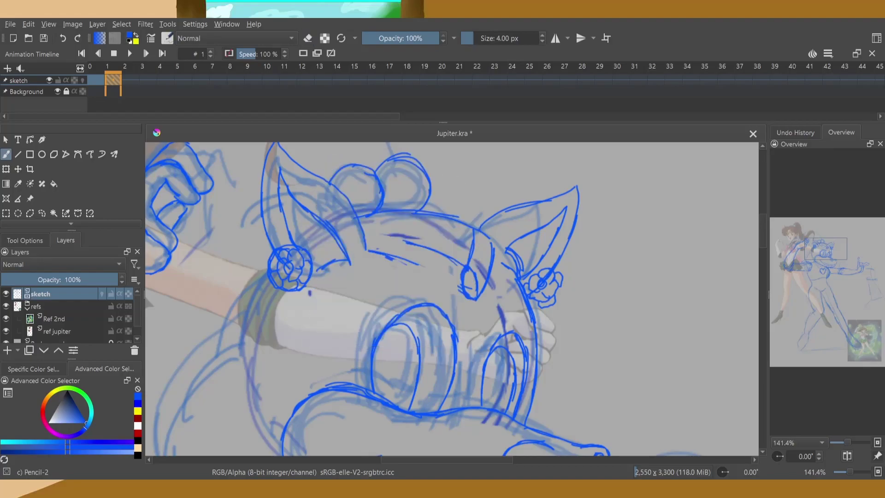
Sketch forehead hair strands and the raised hand's fingers.
{"action": "mouse_move", "coordinate": [868, 258]}
{"action": "left_mouse_down"}
{"action": "mouse_move", "coordinate": [844, 295]}
{"action": "mouse_move", "coordinate": [829, 251]}
{"action": "left_mouse_up"}
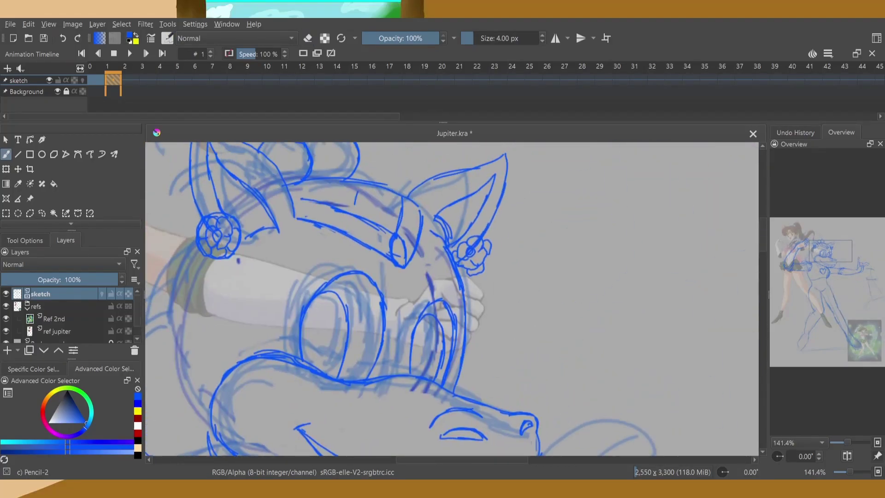
{"action": "left_click_drag", "start_coordinate": [361, 187], "coordinate": [419, 272]}
{"action": "left_click_drag", "start_coordinate": [400, 228], "coordinate": [440, 301]}
{"action": "left_click_drag", "start_coordinate": [306, 244], "coordinate": [357, 291]}
{"action": "left_click_drag", "start_coordinate": [285, 185], "coordinate": [315, 289]}
{"action": "left_click_drag", "start_coordinate": [318, 178], "coordinate": [415, 158]}
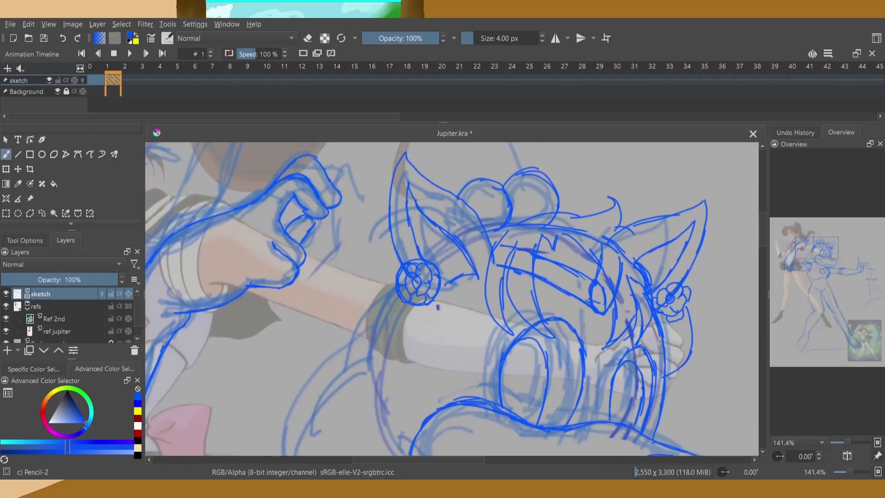
{"action": "left_click_drag", "start_coordinate": [830, 250], "coordinate": [820, 253]}
{"action": "left_click_drag", "start_coordinate": [387, 184], "coordinate": [396, 396]}
{"action": "left_click_drag", "start_coordinate": [376, 225], "coordinate": [369, 357]}
Sketch a long hair strand with a small stroke beside it.
{"action": "scroll", "coordinate": [452, 298], "scroll_direction": "down", "scroll_amount": 5}
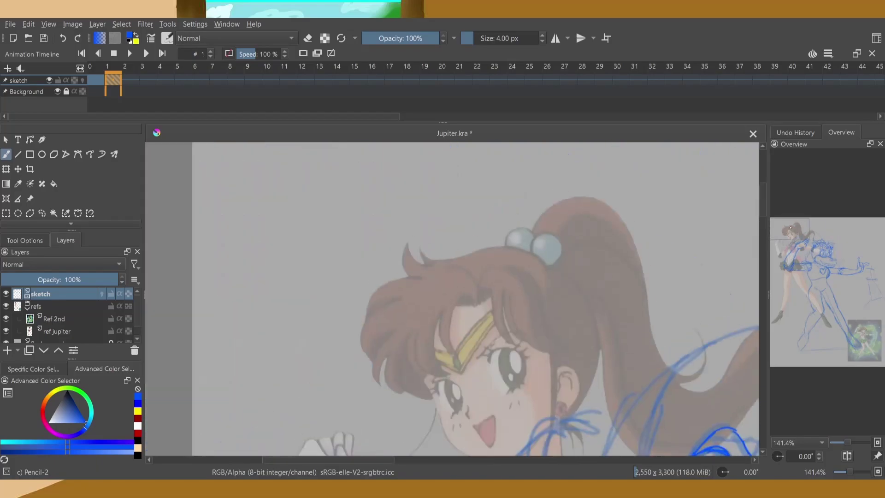
{"action": "scroll", "coordinate": [452, 299], "scroll_direction": "down", "scroll_amount": 2}
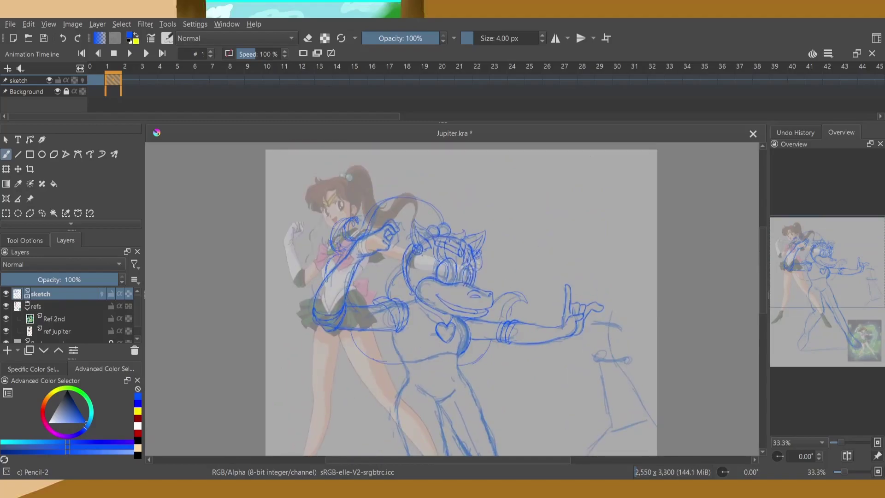
{"action": "scroll", "coordinate": [444, 364], "scroll_direction": "up", "scroll_amount": 3}
{"action": "scroll", "coordinate": [452, 298], "scroll_direction": "up", "scroll_amount": 2}
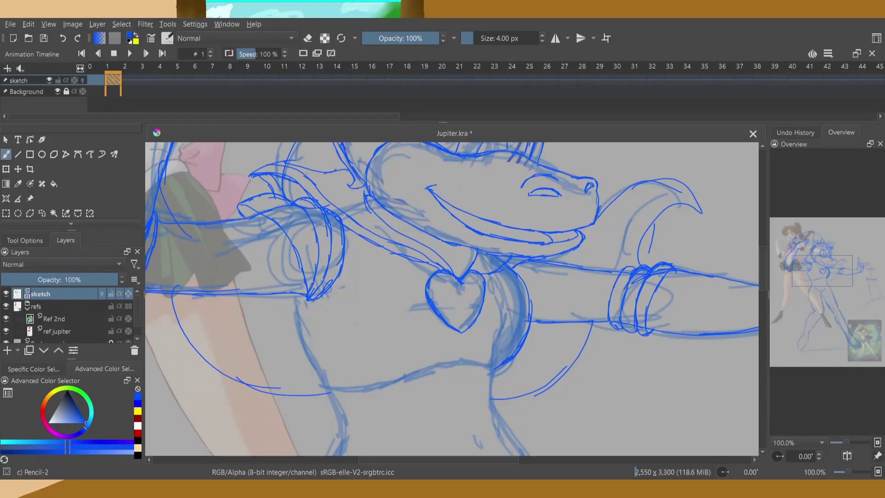
{"action": "left_click_drag", "start_coordinate": [306, 170], "coordinate": [431, 257]}
{"action": "left_click_drag", "start_coordinate": [507, 264], "coordinate": [531, 307]}
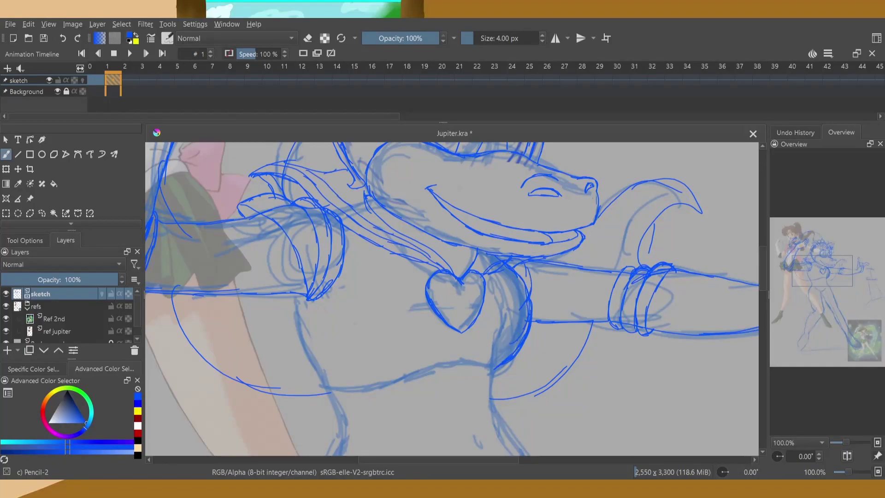
Draw the bow loops and lower curve around the chest heart.
{"action": "left_click_drag", "start_coordinate": [512, 277], "coordinate": [488, 345]}
{"action": "mouse_move", "coordinate": [391, 253]}
{"action": "left_mouse_down"}
{"action": "mouse_move", "coordinate": [369, 318]}
{"action": "mouse_move", "coordinate": [438, 360]}
{"action": "left_mouse_up"}
{"action": "left_click_drag", "start_coordinate": [456, 299], "coordinate": [405, 251]}
{"action": "left_click_drag", "start_coordinate": [369, 290], "coordinate": [351, 344]}
{"action": "left_click_drag", "start_coordinate": [437, 308], "coordinate": [461, 336]}
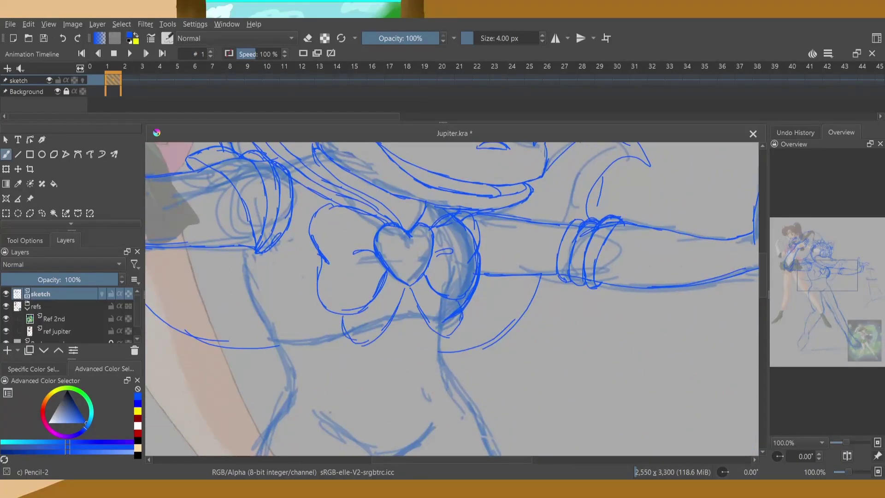
{"action": "left_click_drag", "start_coordinate": [232, 247], "coordinate": [284, 342]}
{"action": "left_click_drag", "start_coordinate": [414, 276], "coordinate": [463, 198]}
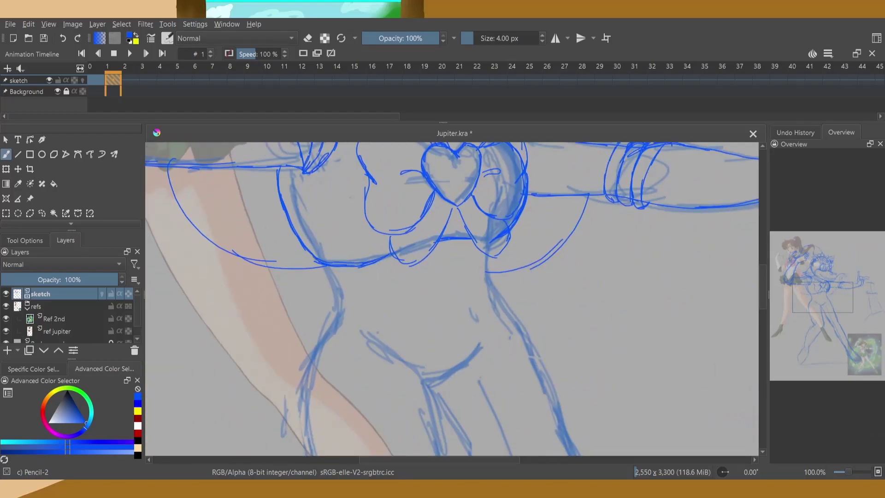
{"action": "left_click_drag", "start_coordinate": [386, 236], "coordinate": [393, 253]}
{"action": "mouse_move", "coordinate": [450, 205]}
{"action": "left_mouse_down"}
{"action": "mouse_move", "coordinate": [397, 262]}
{"action": "mouse_move", "coordinate": [477, 241]}
{"action": "left_mouse_up"}
Draw the belt across the waist.
{"action": "right_click", "coordinate": [448, 240]}
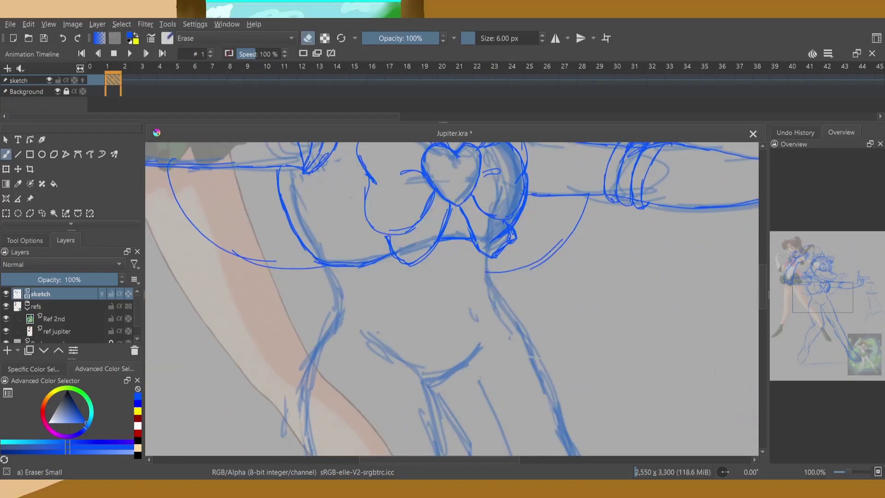
{"action": "scroll", "coordinate": [452, 299], "scroll_direction": "down", "scroll_amount": 3}
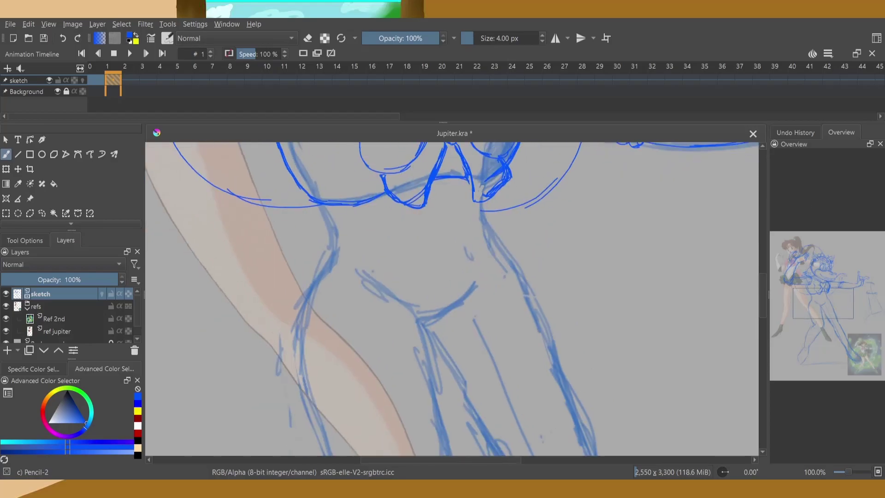
{"action": "left_click_drag", "start_coordinate": [338, 256], "coordinate": [486, 219]}
{"action": "left_click_drag", "start_coordinate": [424, 263], "coordinate": [482, 236]}
{"action": "left_click_drag", "start_coordinate": [317, 267], "coordinate": [397, 248]}
{"action": "left_click_drag", "start_coordinate": [341, 277], "coordinate": [459, 265]}
{"action": "left_click_drag", "start_coordinate": [499, 216], "coordinate": [466, 276]}
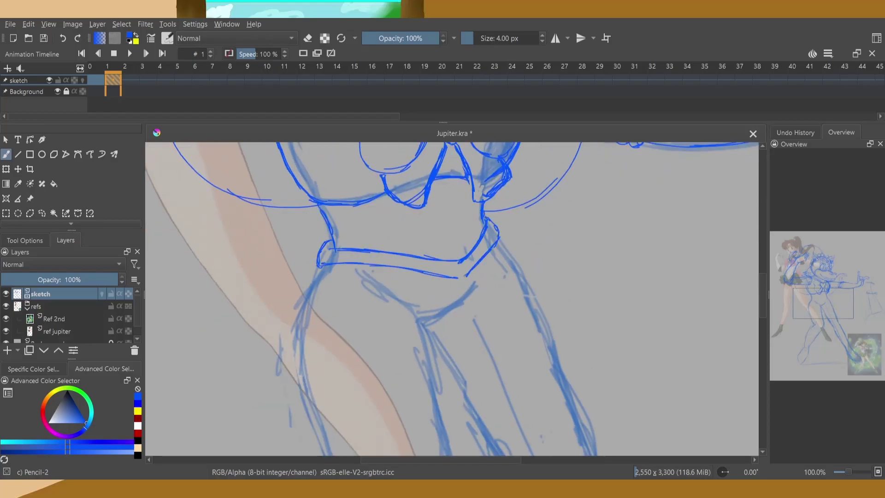
Bring the legs into view and sketch a yellow arc for the skirt.
{"action": "left_click", "coordinate": [870, 353]}
{"action": "left_click_drag", "start_coordinate": [871, 352], "coordinate": [833, 312]}
{"action": "scroll", "coordinate": [834, 316], "scroll_direction": "down", "scroll_amount": 2}
{"action": "left_click_drag", "start_coordinate": [509, 207], "coordinate": [294, 300]}
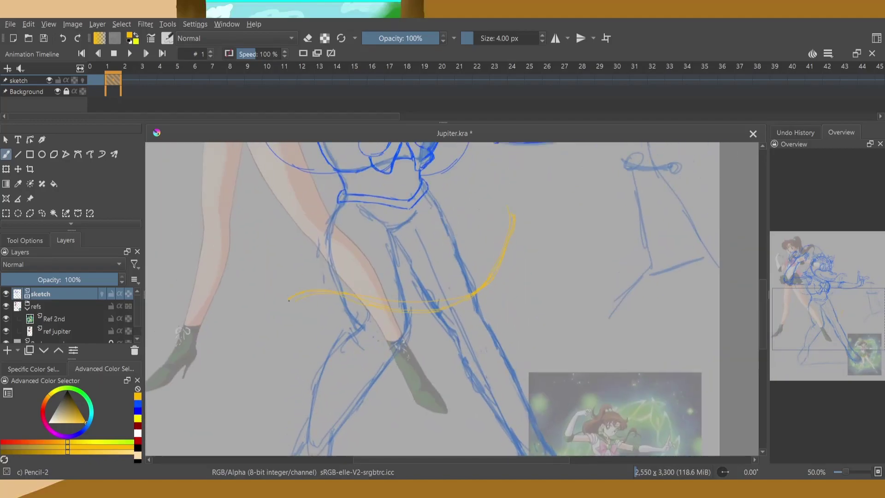
Outline the skirt's left side in blue, then erase the rough lower skirt lines.
{"action": "left_click_drag", "start_coordinate": [508, 205], "coordinate": [515, 199]}
{"action": "key", "text": "x"}
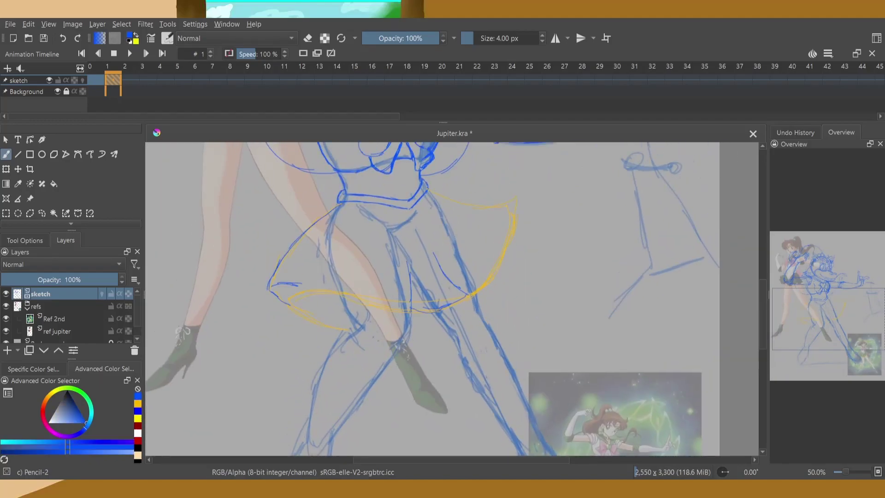
{"action": "left_click_drag", "start_coordinate": [342, 241], "coordinate": [308, 283]}
{"action": "left_click_drag", "start_coordinate": [325, 261], "coordinate": [300, 290]}
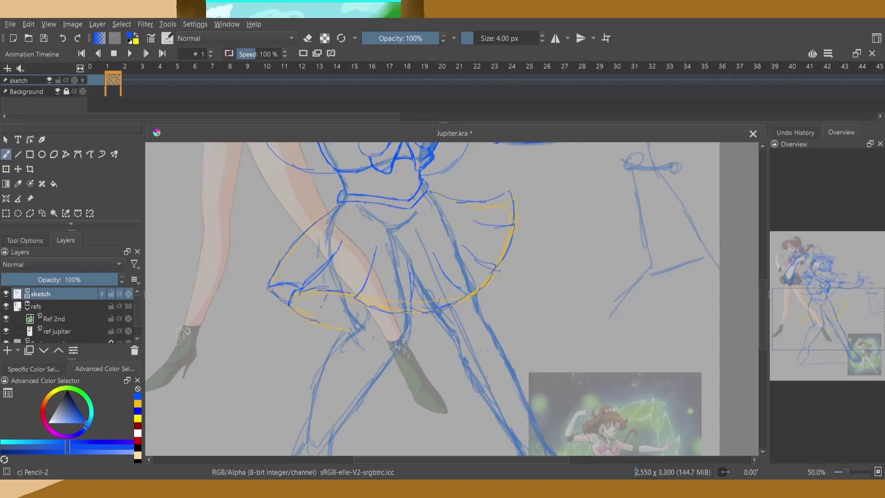
{"action": "left_click_drag", "start_coordinate": [359, 313], "coordinate": [313, 406]}
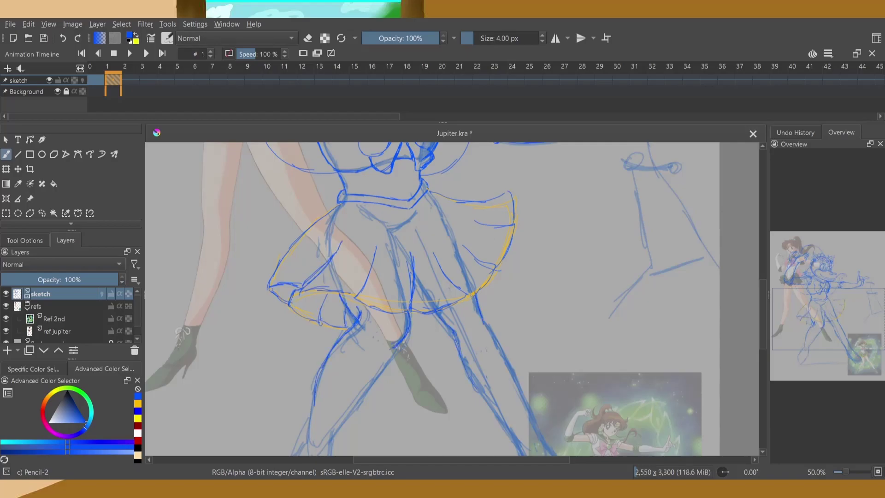
{"action": "key", "text": "e"}
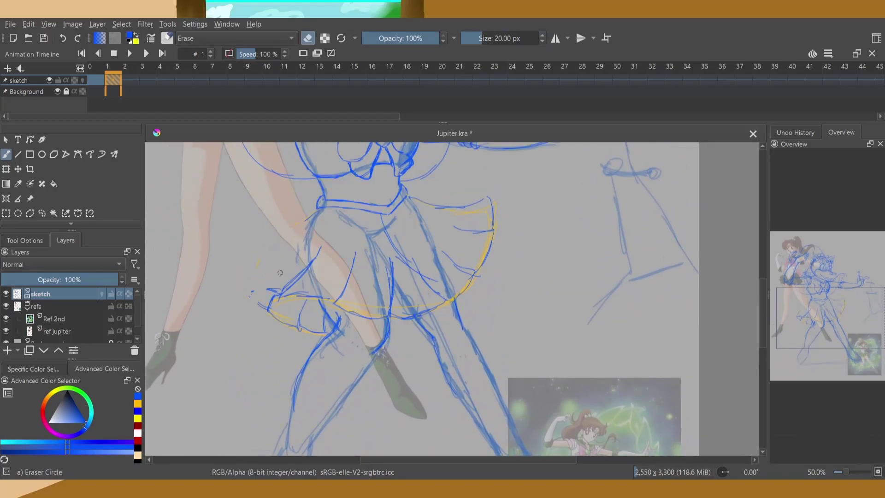
{"action": "left_click_drag", "start_coordinate": [280, 273], "coordinate": [355, 315]}
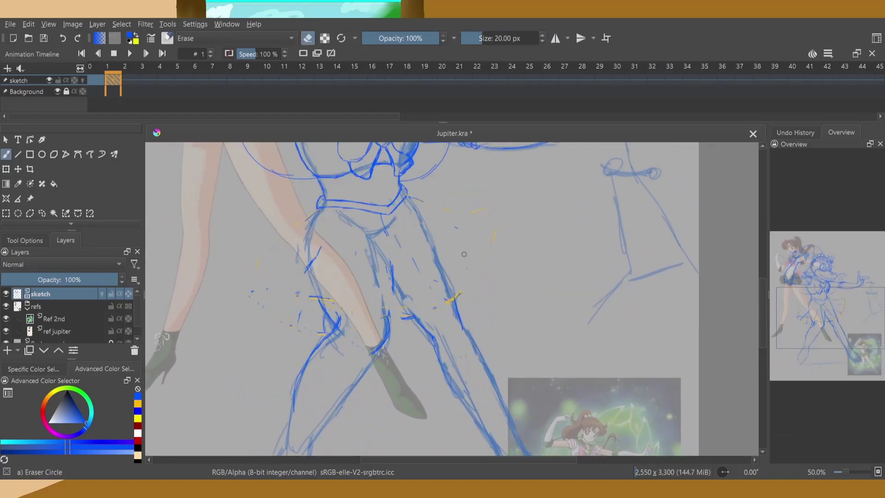
Add a paint layer named 'skirt' and move the reference image beside the figure's upper right.
{"action": "key", "text": "Insert"}
{"action": "type", "text": "skirt"}
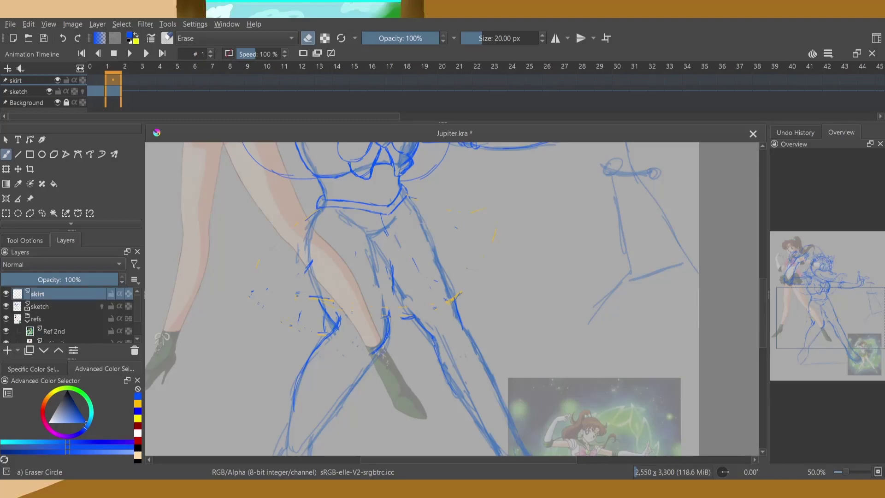
{"action": "key", "text": "Return"}
{"action": "scroll", "coordinate": [452, 300], "scroll_direction": "up", "scroll_amount": 3}
{"action": "left_click", "coordinate": [54, 331]}
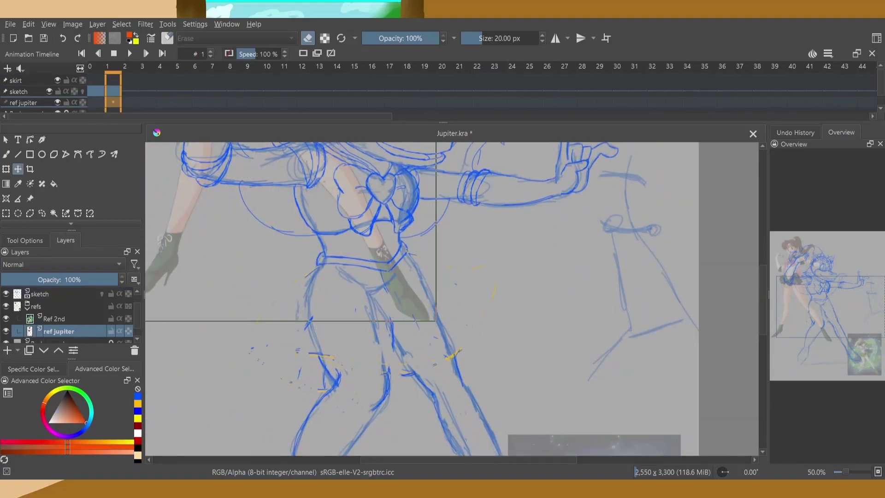
{"action": "left_click_drag", "start_coordinate": [553, 445], "coordinate": [531, 153]}
{"action": "left_click", "coordinate": [38, 294]}
With the orange pencil, draw the skirt's pleats and left and bottom edges.
{"action": "right_click", "coordinate": [414, 291]}
{"action": "left_click", "coordinate": [440, 346]}
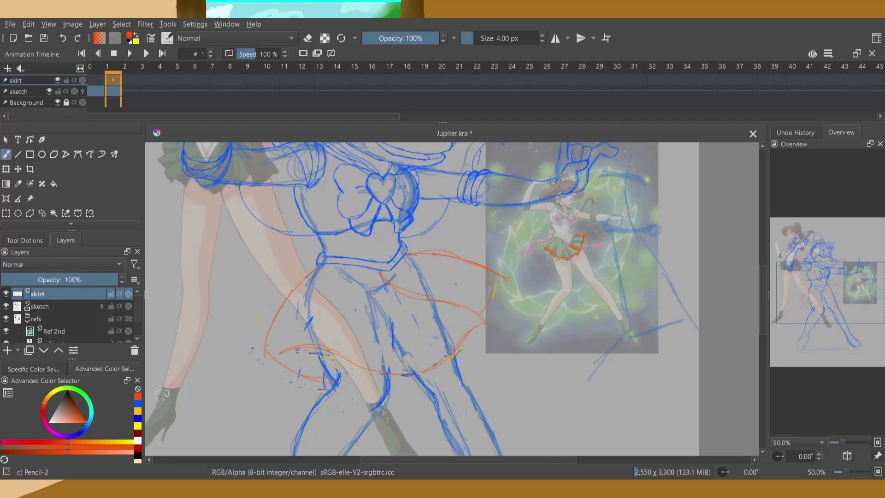
{"action": "key", "text": "slash"}
{"action": "left_click_drag", "start_coordinate": [440, 281], "coordinate": [423, 275]}
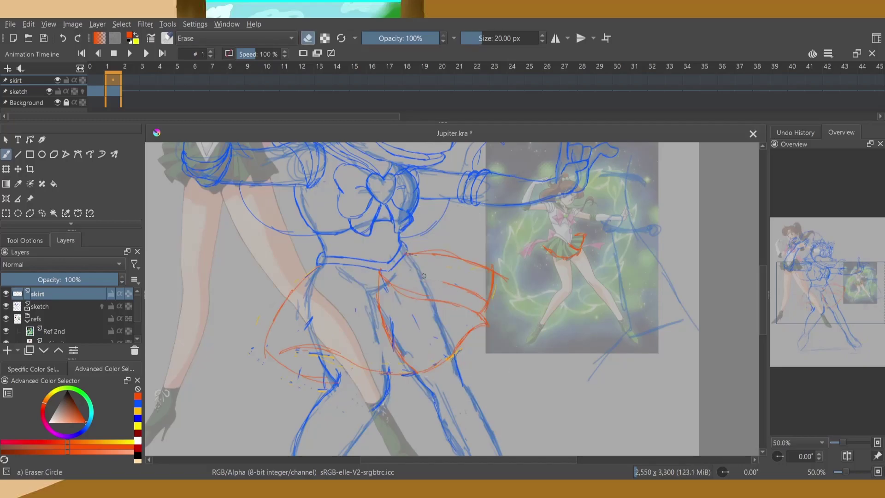
{"action": "key", "text": "slash"}
{"action": "left_click_drag", "start_coordinate": [400, 366], "coordinate": [346, 374]}
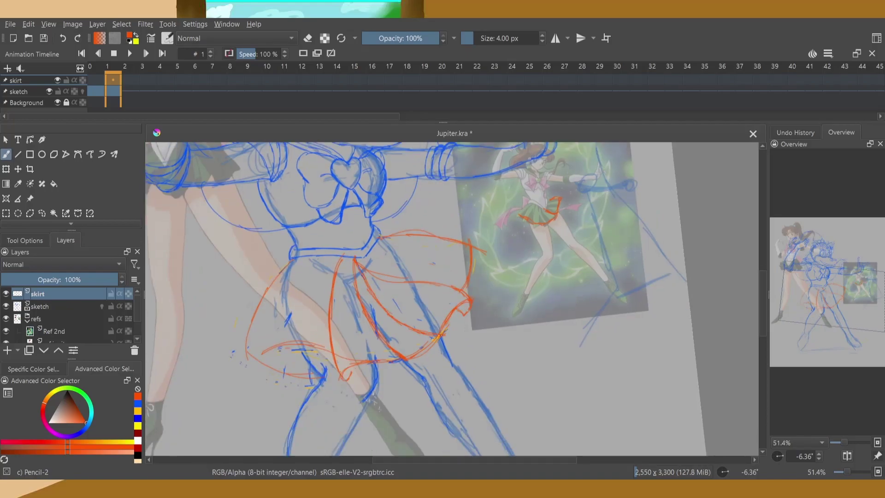
{"action": "left_click_drag", "start_coordinate": [343, 263], "coordinate": [339, 371]}
{"action": "mouse_move", "coordinate": [314, 258]}
{"action": "left_mouse_down"}
{"action": "mouse_move", "coordinate": [258, 348]}
{"action": "mouse_move", "coordinate": [286, 376]}
{"action": "left_mouse_up"}
{"action": "left_click_drag", "start_coordinate": [253, 305], "coordinate": [244, 347]}
Undo the last skirt strokes and return to the pencil on the sketch layer.
{"action": "right_click", "coordinate": [253, 290]}
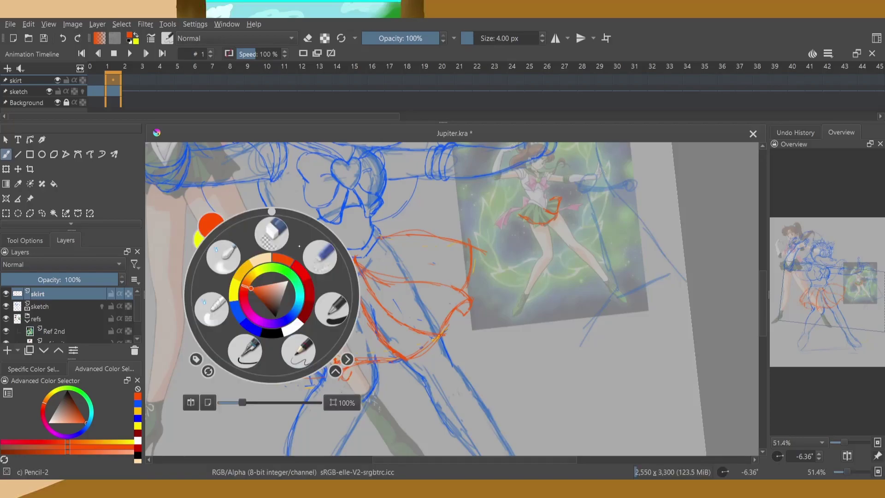
{"action": "key", "text": "ctrl+z"}
{"action": "key", "text": "ctrl+z"}
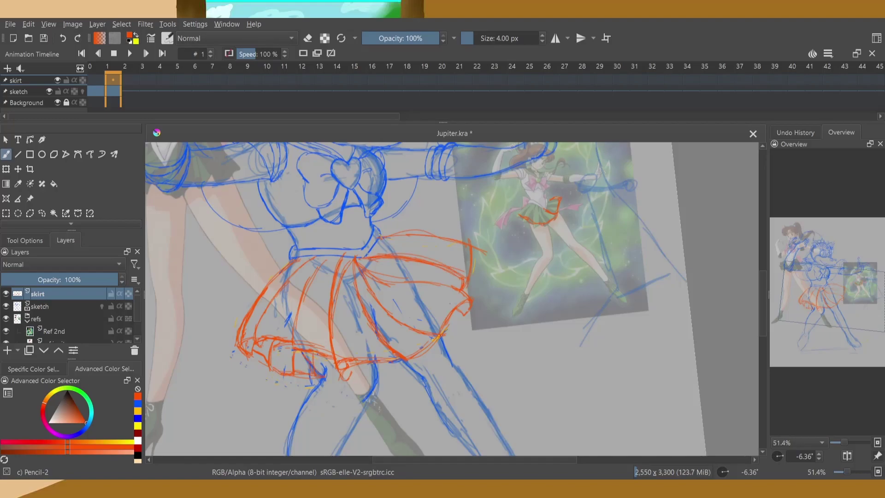
{"action": "key", "text": "e"}
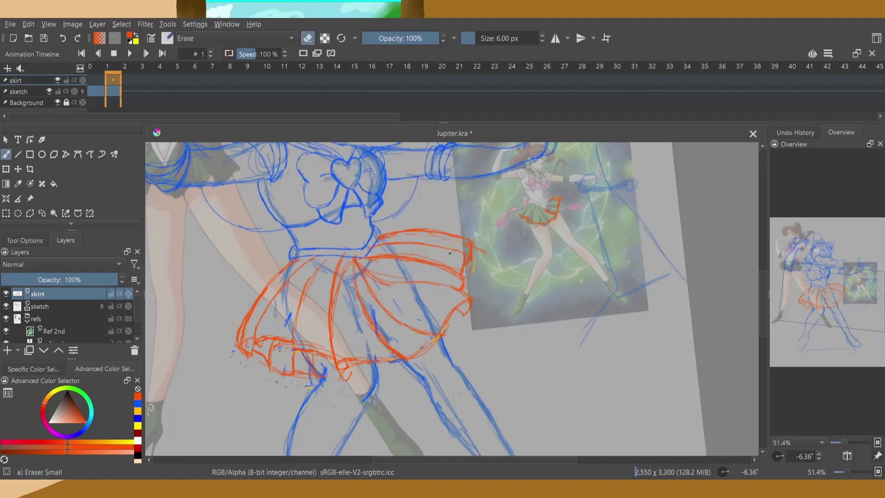
{"action": "right_click", "coordinate": [352, 316]}
{"action": "left_click", "coordinate": [341, 363]}
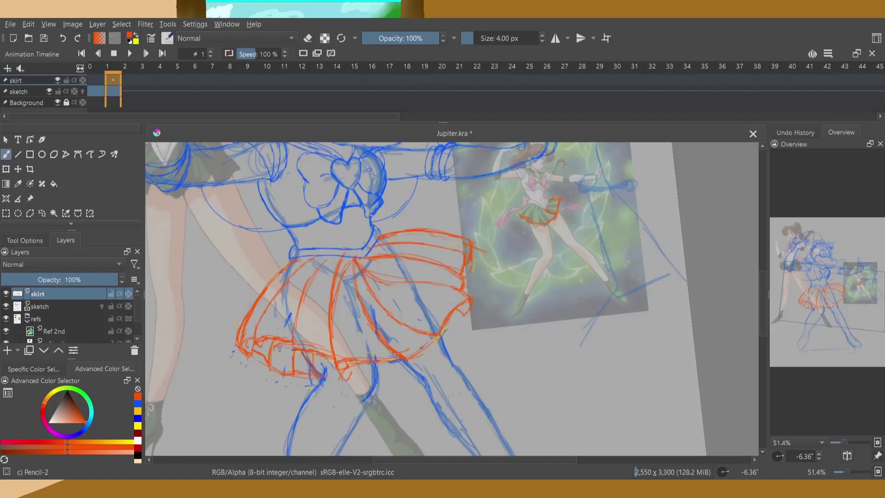
{"action": "key", "text": "Page_Down"}
{"action": "key", "text": "x"}
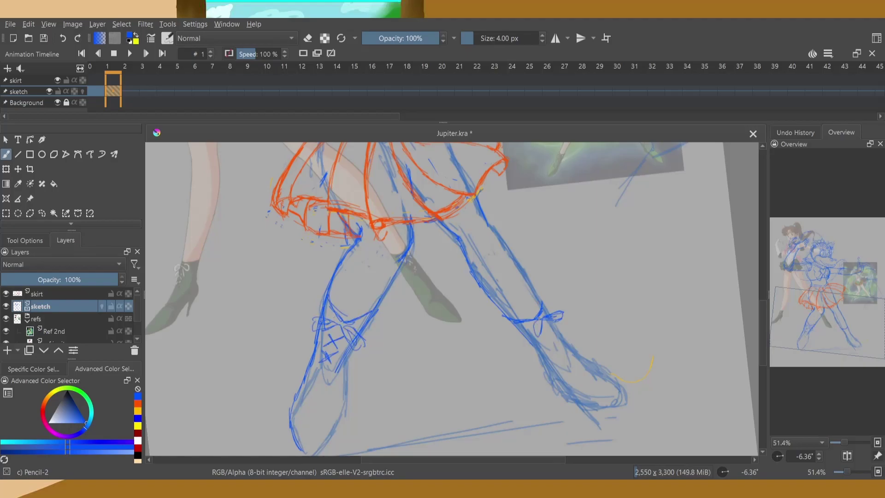
Bring the feet into view, reset the canvas rotation and pick the fineliner ink brush.
{"action": "left_click_drag", "start_coordinate": [516, 348], "coordinate": [406, 307]}
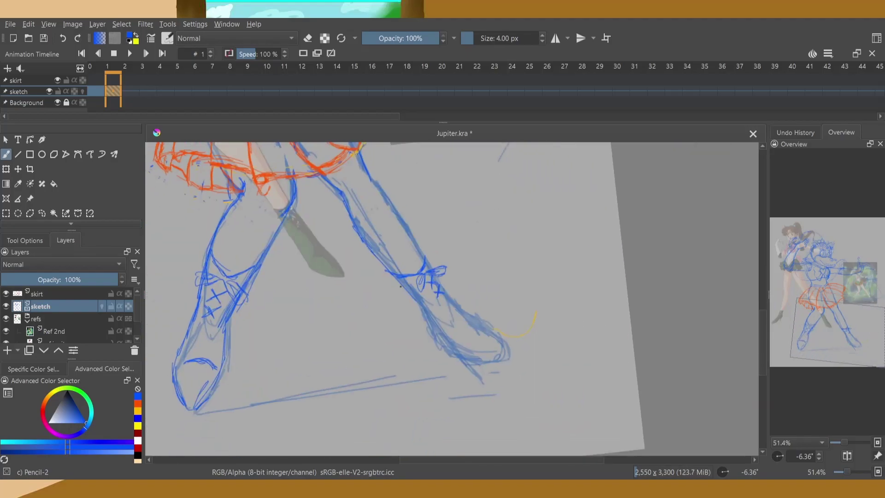
{"action": "right_click", "coordinate": [449, 331]}
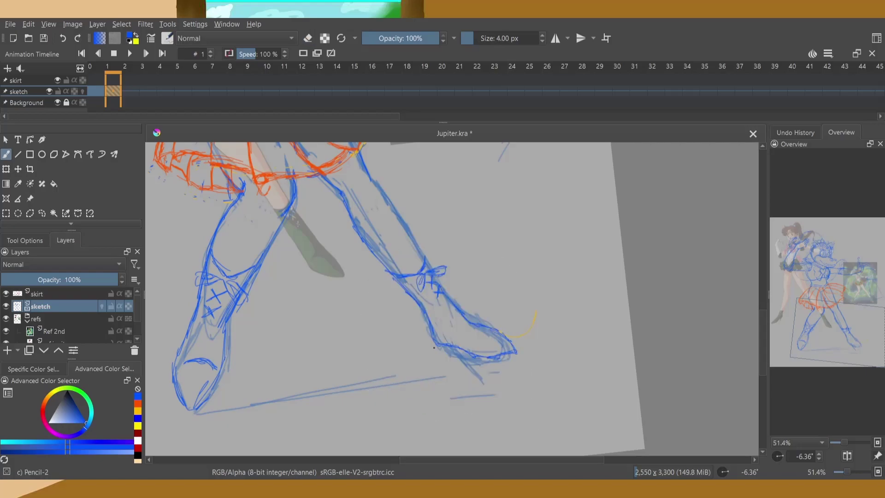
{"action": "right_click", "coordinate": [463, 299]}
{"action": "left_click", "coordinate": [505, 350]}
{"action": "key", "text": "2"}
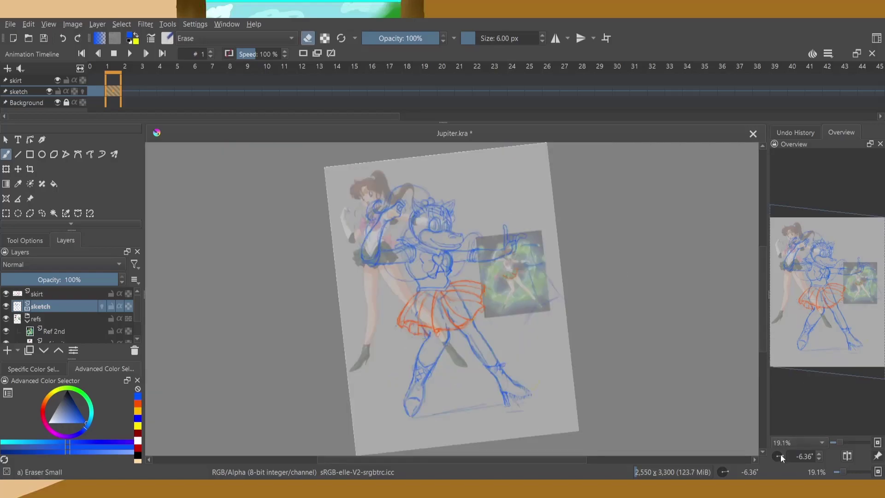
{"action": "key", "text": "5"}
{"action": "right_click", "coordinate": [355, 316]}
{"action": "left_click", "coordinate": [405, 280]}
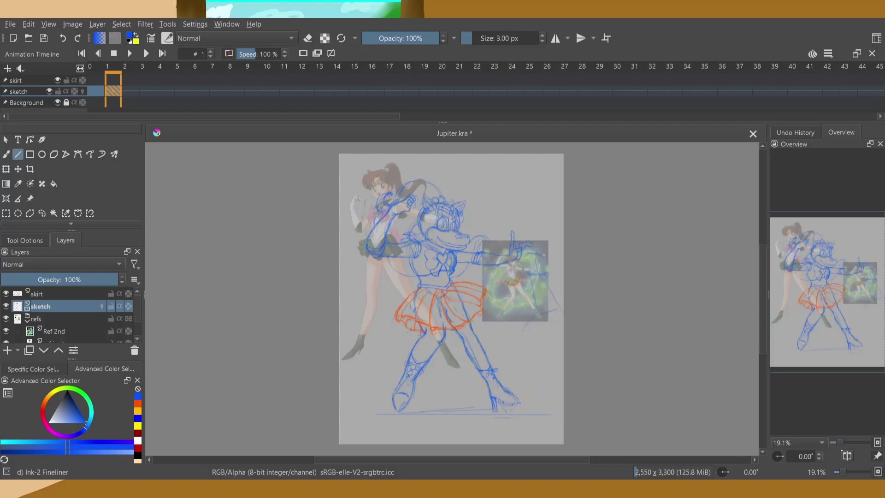
{"action": "scroll", "coordinate": [507, 369], "scroll_direction": "up", "scroll_amount": 5}
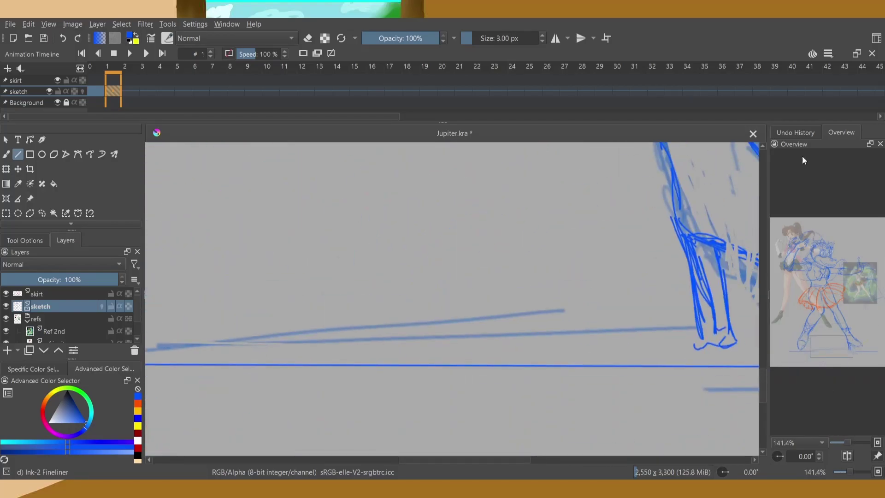
Undo the stray long blue line and zoom in on the shoe for freehand drawing.
{"action": "left_click", "coordinate": [795, 132]}
{"action": "key", "text": "ctrl+z"}
{"action": "left_click", "coordinate": [840, 132]}
{"action": "key", "text": "2"}
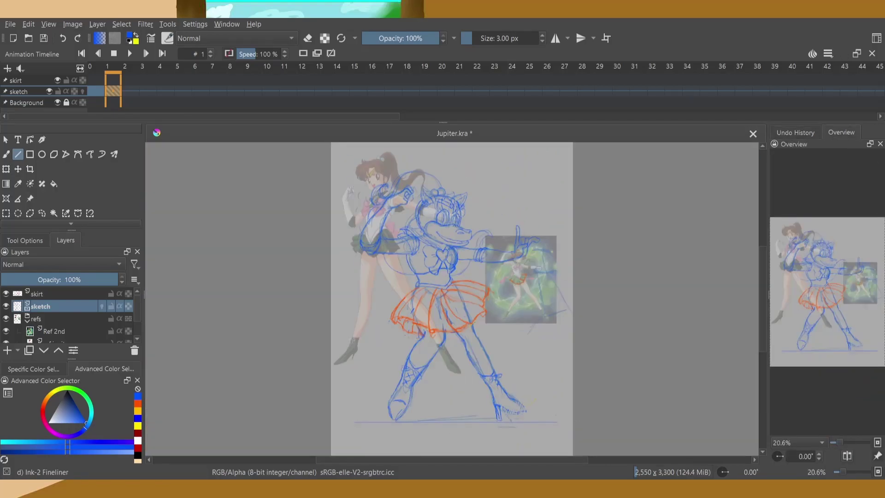
{"action": "scroll", "coordinate": [461, 391], "scroll_direction": "up", "scroll_amount": 5}
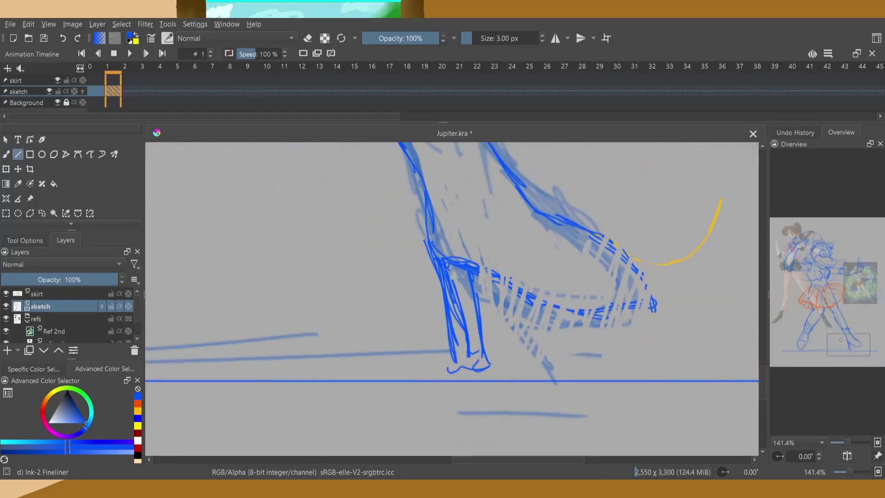
{"action": "key", "text": "b"}
{"action": "key", "text": "2"}
{"action": "scroll", "coordinate": [595, 409], "scroll_direction": "up", "scroll_amount": 6}
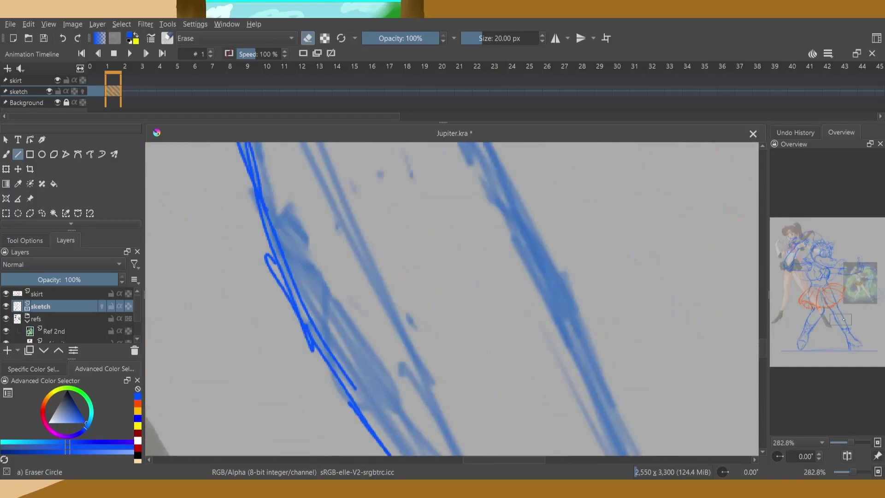
{"action": "scroll", "coordinate": [594, 409], "scroll_direction": "down", "scroll_amount": 2}
Erase the dashes, the orange curve and leftover stray strokes around the shoe.
{"action": "mouse_move", "coordinate": [594, 409]}
{"action": "left_mouse_down"}
{"action": "mouse_move", "coordinate": [557, 304]}
{"action": "mouse_move", "coordinate": [405, 415]}
{"action": "left_mouse_up"}
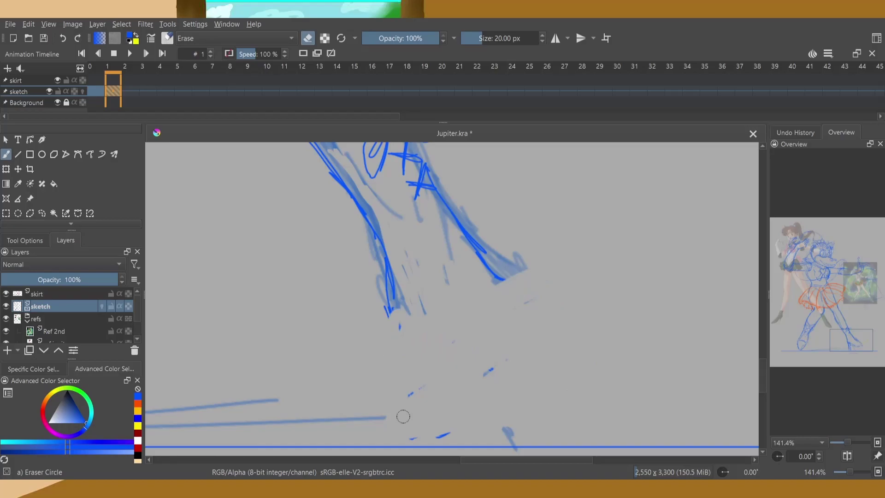
{"action": "left_click_drag", "start_coordinate": [396, 308], "coordinate": [523, 271]}
{"action": "left_click_drag", "start_coordinate": [860, 341], "coordinate": [855, 342]}
Sketch pencil curves on the leg and foot, extending the toe and marking the ankle.
{"action": "key", "text": "/"}
{"action": "mouse_move", "coordinate": [451, 244]}
{"action": "left_mouse_down"}
{"action": "mouse_move", "coordinate": [503, 361]}
{"action": "mouse_move", "coordinate": [607, 425]}
{"action": "left_mouse_up"}
{"action": "mouse_move", "coordinate": [594, 290]}
{"action": "left_mouse_down"}
{"action": "mouse_move", "coordinate": [682, 331]}
{"action": "mouse_move", "coordinate": [709, 391]}
{"action": "left_mouse_up"}
{"action": "left_click_drag", "start_coordinate": [480, 277], "coordinate": [484, 346]}
{"action": "key", "text": "i"}
{"action": "left_click_drag", "start_coordinate": [461, 304], "coordinate": [475, 346]}
{"action": "left_click_drag", "start_coordinate": [470, 350], "coordinate": [641, 394]}
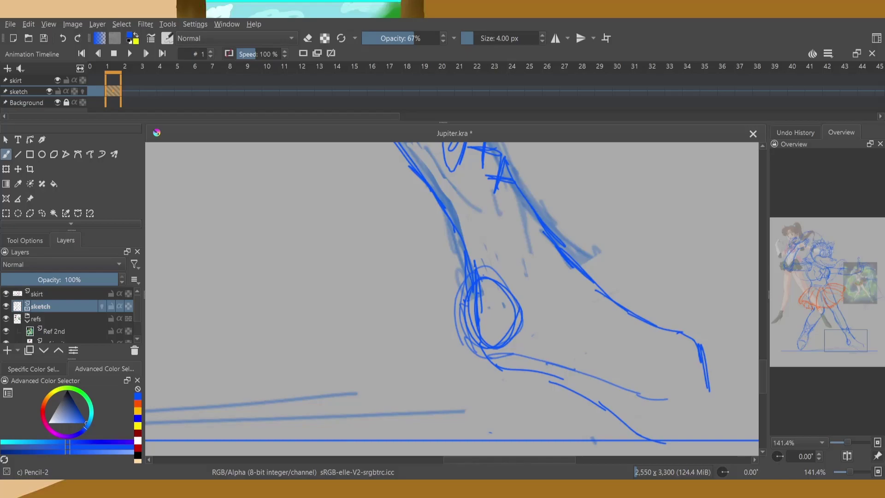
Undo those foot strokes, redraw the heel curve and long sole line, and add Paint Layer 1.
{"action": "key", "text": "ctrl+z"}
{"action": "key", "text": "ctrl+z"}
{"action": "key", "text": "ctrl+z"}
{"action": "key", "text": "ctrl+z"}
{"action": "key", "text": "ctrl+z"}
{"action": "key", "text": "ctrl+z"}
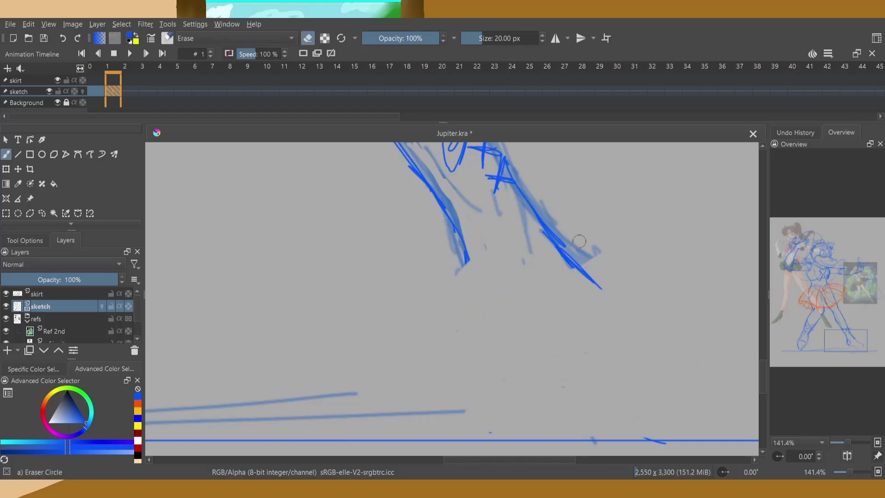
{"action": "key", "text": "ctrl+z"}
{"action": "left_click_drag", "start_coordinate": [467, 252], "coordinate": [521, 325]}
{"action": "left_click_drag", "start_coordinate": [515, 329], "coordinate": [654, 366]}
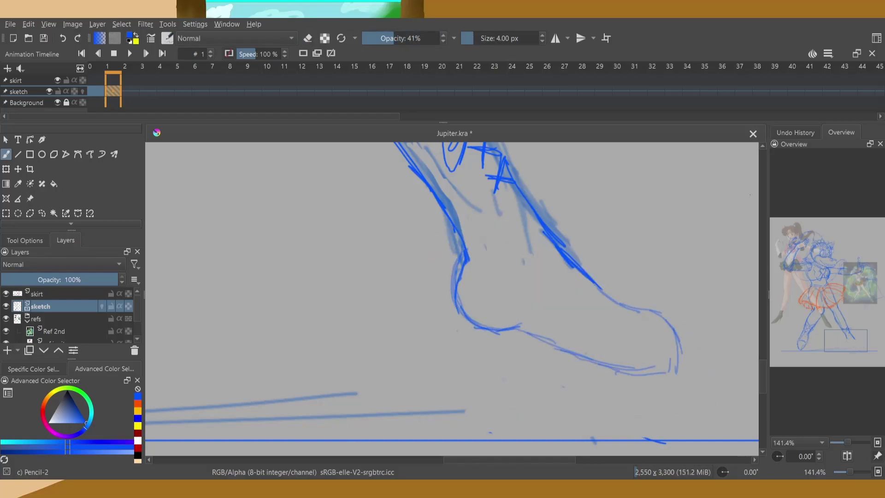
{"action": "left_click", "coordinate": [7, 350]}
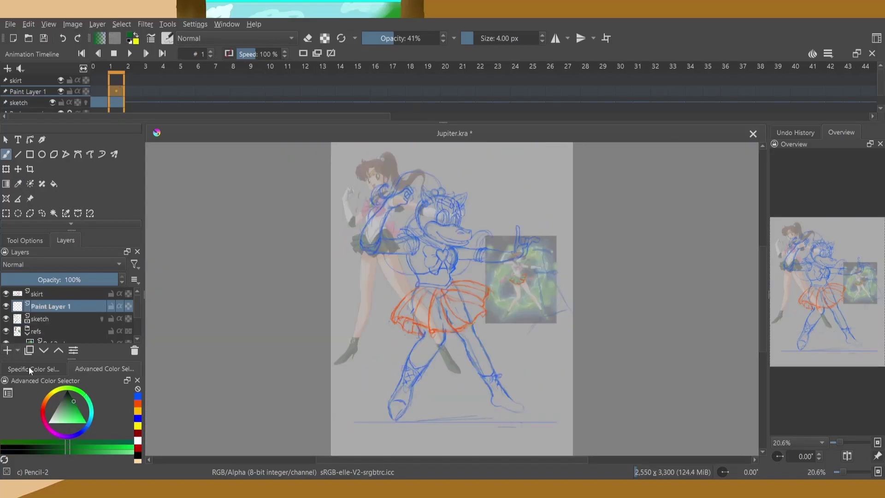
Draw a horizontal red ground line under the figure and erase stray strokes around the foot.
{"action": "left_click_drag", "start_coordinate": [371, 413], "coordinate": [572, 413]}
{"action": "key", "text": "t"}
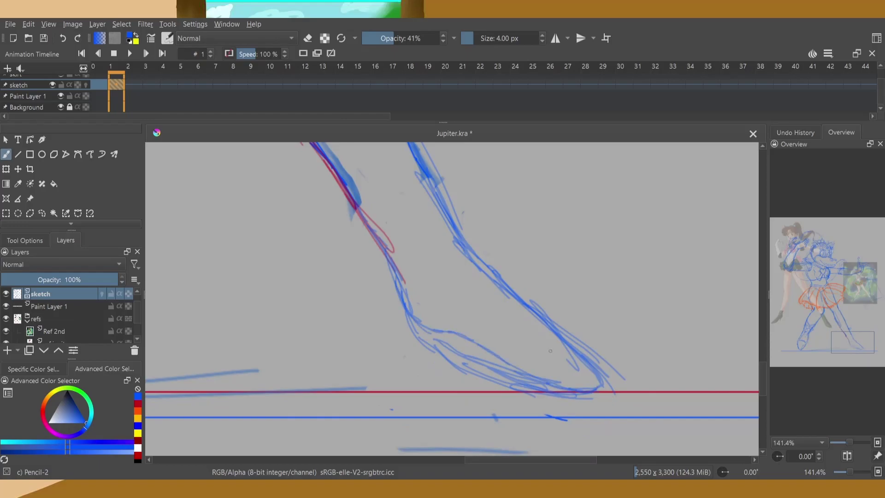
{"action": "key", "text": "e"}
{"action": "left_click_drag", "start_coordinate": [408, 338], "coordinate": [564, 401]}
{"action": "left_click_drag", "start_coordinate": [532, 302], "coordinate": [610, 389]}
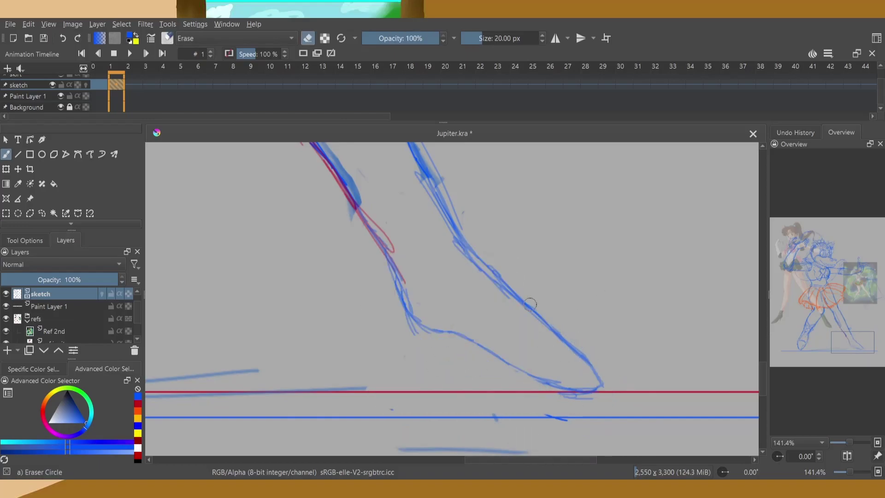
{"action": "key", "text": "e"}
Redraw the ankle, heel and sole lines, cleaning up messy strokes around the heel.
{"action": "mouse_move", "coordinate": [400, 263]}
{"action": "left_mouse_down"}
{"action": "mouse_move", "coordinate": [458, 325]}
{"action": "mouse_move", "coordinate": [610, 381]}
{"action": "left_mouse_up"}
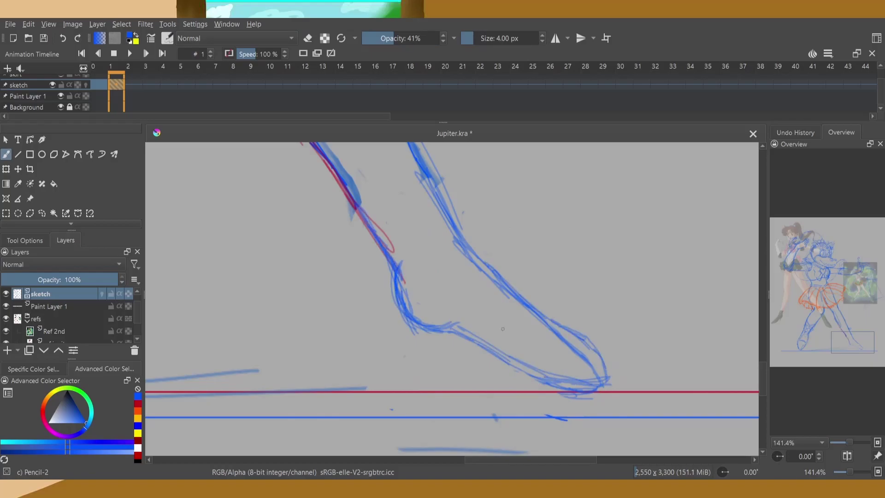
{"action": "key", "text": "e"}
{"action": "left_click_drag", "start_coordinate": [458, 329], "coordinate": [599, 385]}
{"action": "mouse_move", "coordinate": [396, 267]}
{"action": "left_mouse_down"}
{"action": "mouse_move", "coordinate": [601, 380]}
{"action": "mouse_move", "coordinate": [526, 377]}
{"action": "left_mouse_up"}
{"action": "key", "text": "e"}
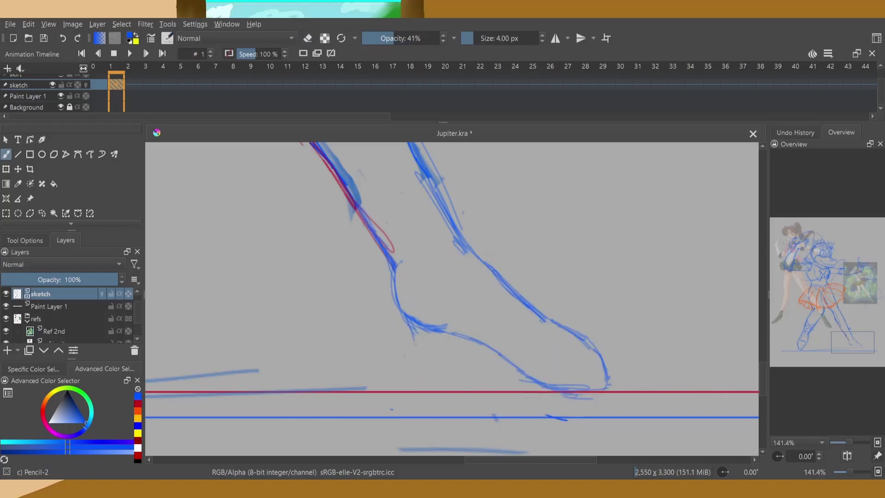
{"action": "key", "text": "e"}
{"action": "left_click_drag", "start_coordinate": [405, 291], "coordinate": [442, 328]}
{"action": "key", "text": "e"}
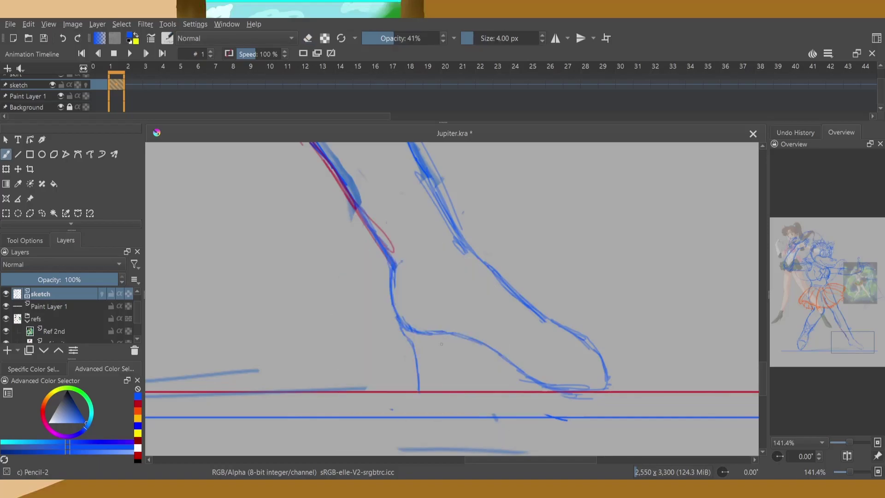
Reshape the boot into a high heel, trimming the sole beneath it.
{"action": "right_click", "coordinate": [583, 381]}
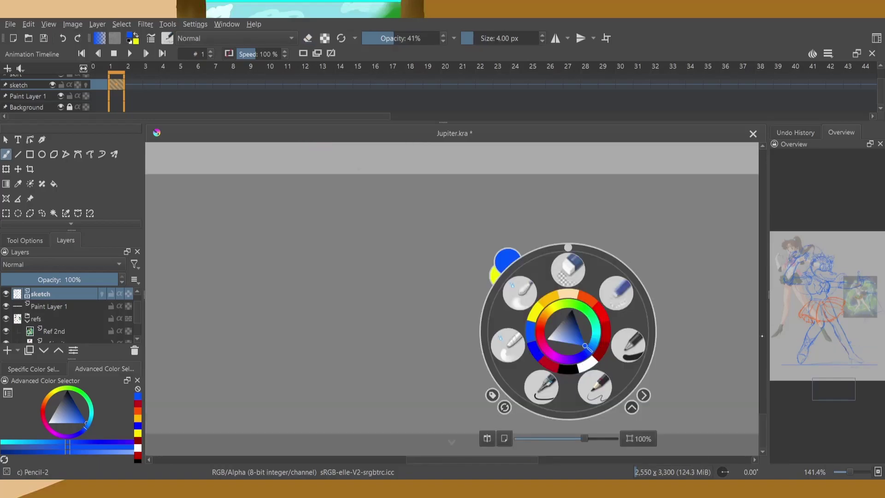
{"action": "left_click", "coordinate": [582, 362]}
{"action": "left_click_drag", "start_coordinate": [549, 353], "coordinate": [603, 355]}
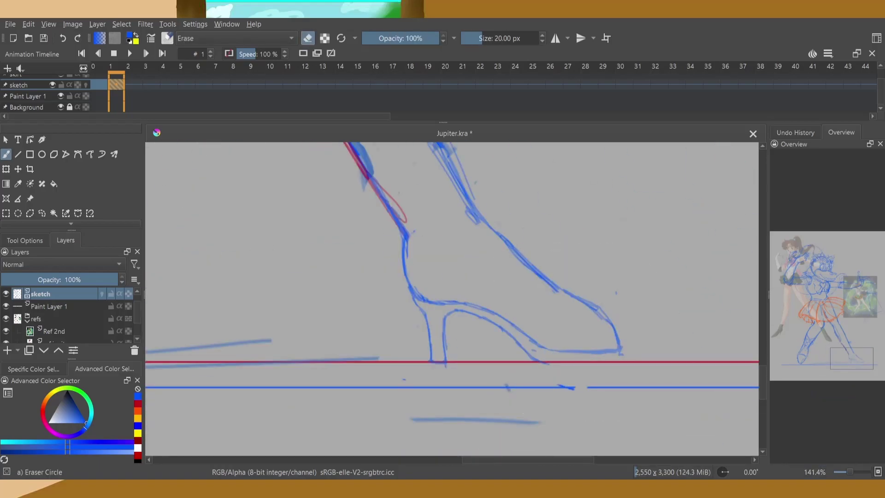
{"action": "key", "text": "/"}
{"action": "left_click_drag", "start_coordinate": [540, 362], "coordinate": [622, 360]}
{"action": "left_click_drag", "start_coordinate": [852, 358], "coordinate": [842, 344]}
{"action": "key", "text": "ctrl+z"}
Draw solid full-opacity pencil strokes along the right leg.
{"action": "right_click", "coordinate": [531, 316]}
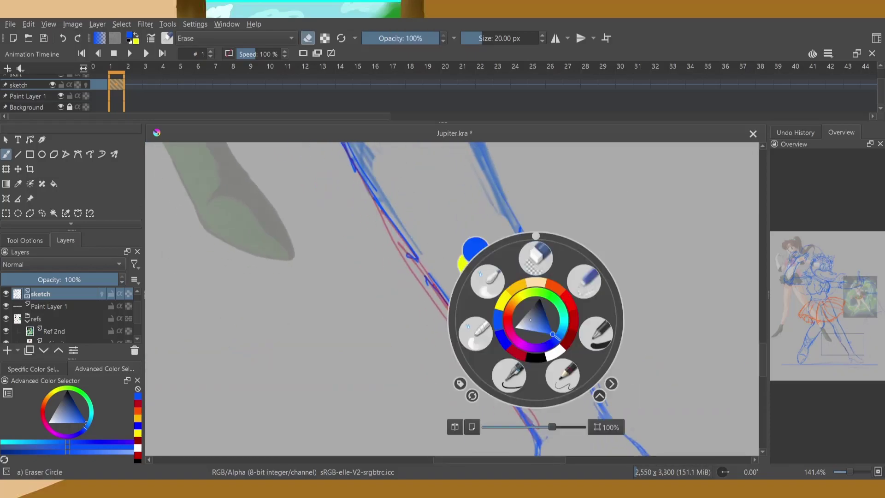
{"action": "left_click", "coordinate": [537, 253]}
{"action": "left_click_drag", "start_coordinate": [550, 290], "coordinate": [615, 417]}
{"action": "key", "text": "minus"}
{"action": "key", "text": "minus"}
{"action": "key", "text": "minus"}
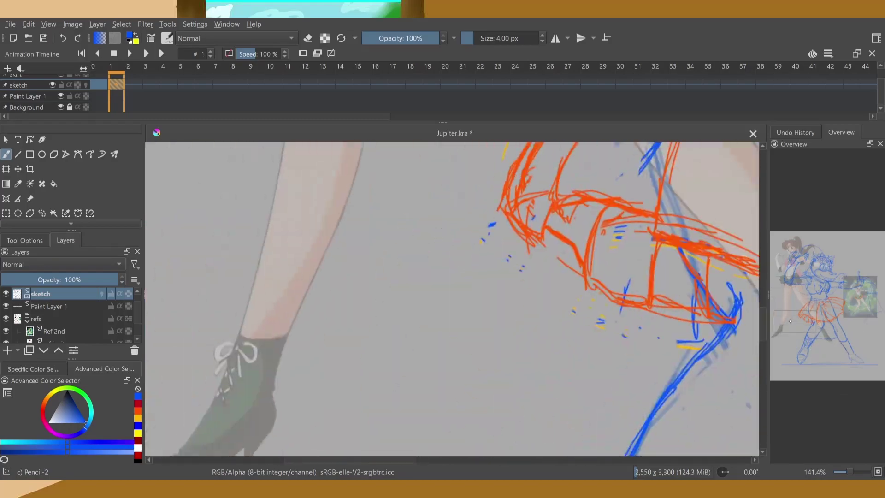
{"action": "key", "text": "plus"}
{"action": "key", "text": "plus"}
Erase the horizontal blue line and crossed-out left-boot strokes, then add a curved boot detail.
{"action": "key", "text": "e"}
{"action": "left_click_drag", "start_coordinate": [415, 236], "coordinate": [336, 239]}
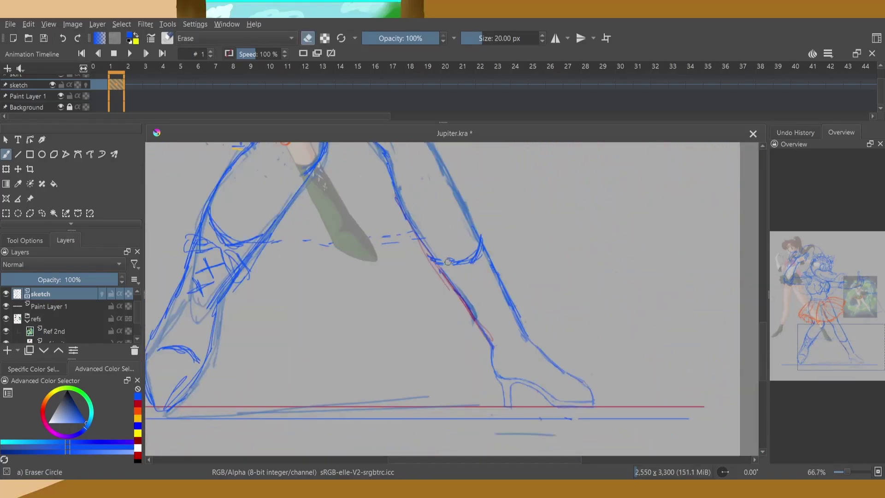
{"action": "mouse_move", "coordinate": [191, 318]}
{"action": "left_mouse_down"}
{"action": "mouse_move", "coordinate": [230, 258]}
{"action": "mouse_move", "coordinate": [191, 221]}
{"action": "left_mouse_up"}
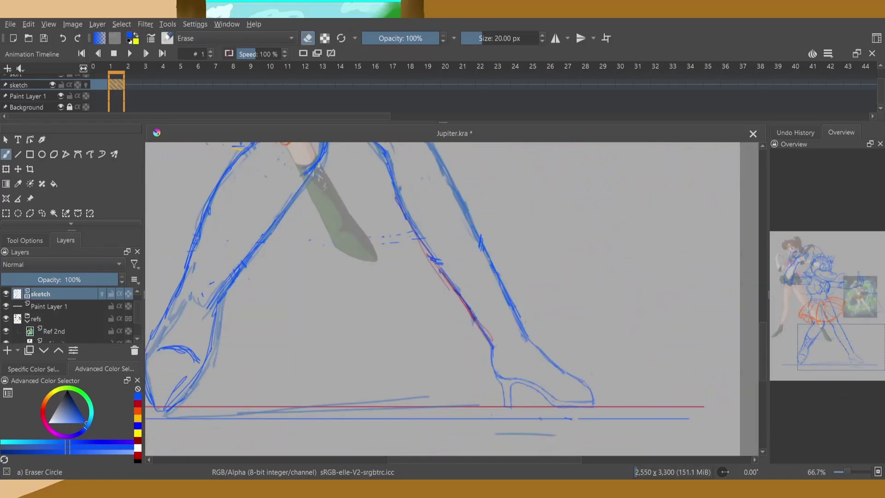
{"action": "key", "text": "e"}
{"action": "left_click_drag", "start_coordinate": [462, 303], "coordinate": [502, 290]}
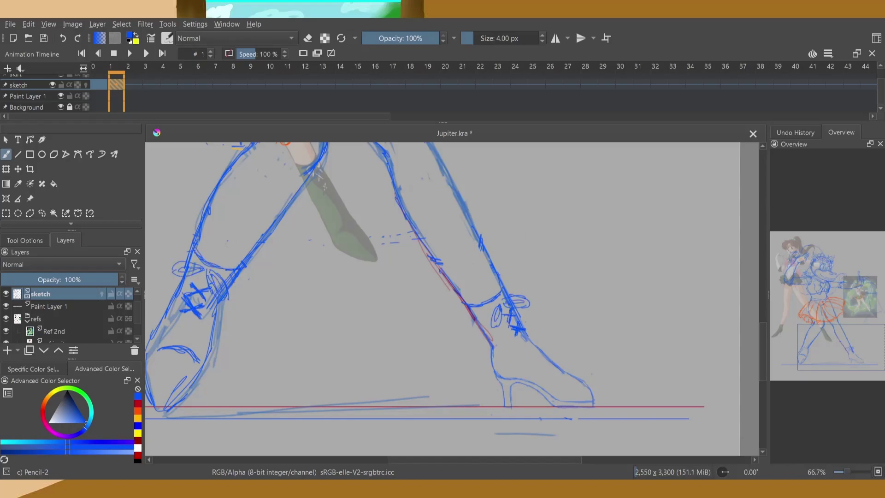
Shade the pupils of both eyes blue.
{"action": "scroll", "coordinate": [452, 299], "scroll_direction": "up", "scroll_amount": 5}
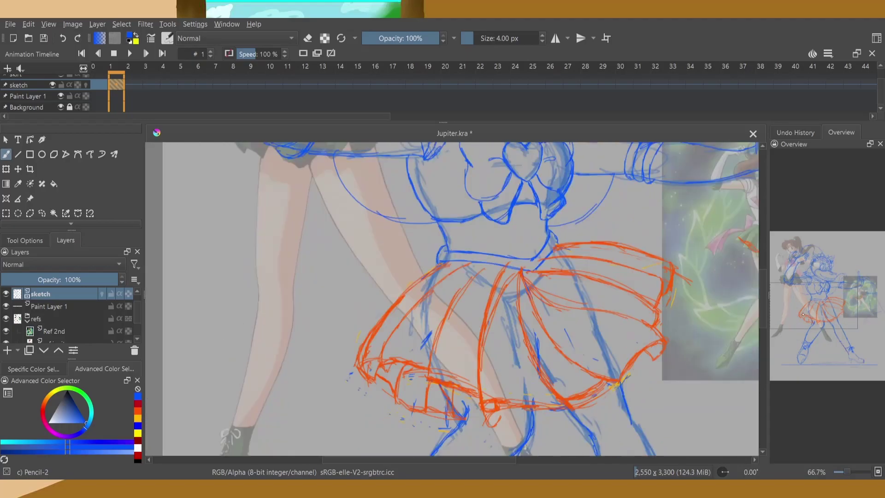
{"action": "scroll", "coordinate": [452, 300], "scroll_direction": "down", "scroll_amount": 3}
{"action": "scroll", "coordinate": [451, 300], "scroll_direction": "up", "scroll_amount": 5}
{"action": "scroll", "coordinate": [452, 300], "scroll_direction": "up", "scroll_amount": 3}
{"action": "scroll", "coordinate": [452, 299], "scroll_direction": "up", "scroll_amount": 5, "text": "ctrl"}
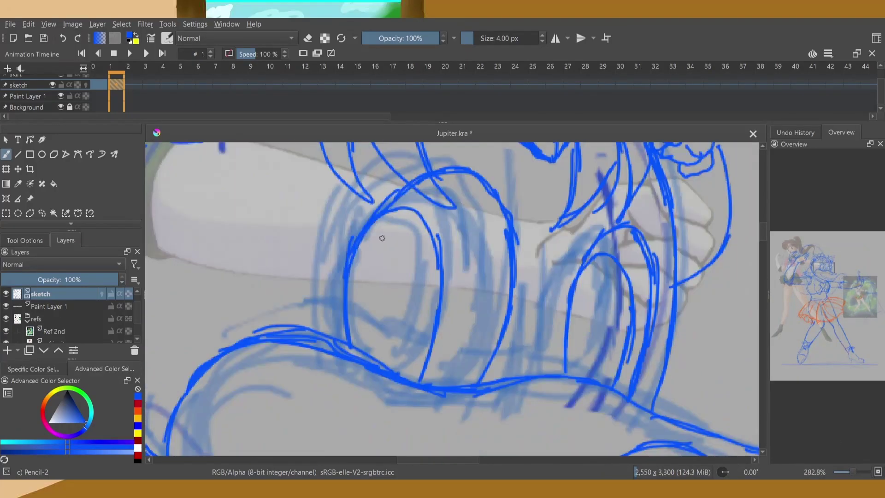
{"action": "mouse_move", "coordinate": [397, 271]}
{"action": "left_mouse_down"}
{"action": "mouse_move", "coordinate": [383, 345]}
{"action": "mouse_move", "coordinate": [390, 332]}
{"action": "left_mouse_up"}
{"action": "left_click_drag", "start_coordinate": [599, 313], "coordinate": [597, 362]}
Add hair strokes on the right and erase faint sketch strokes in the middle.
{"action": "left_click_drag", "start_coordinate": [730, 216], "coordinate": [678, 288]}
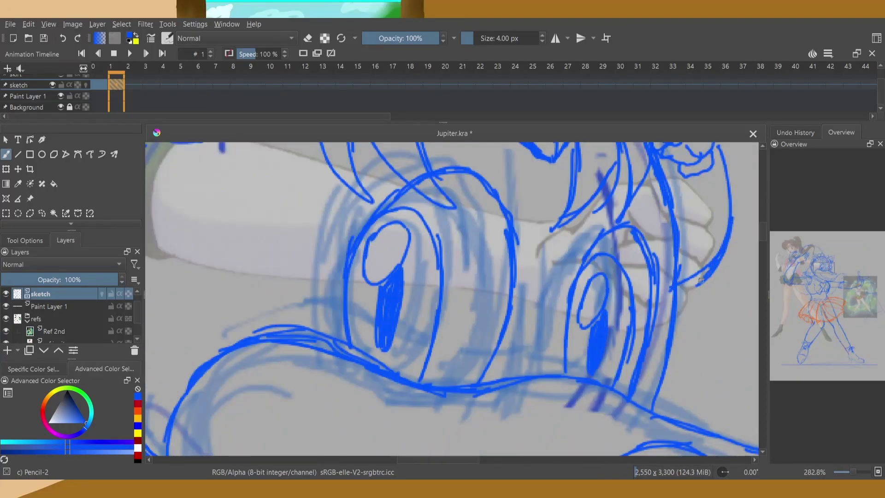
{"action": "key", "text": "e"}
{"action": "left_click_drag", "start_coordinate": [503, 203], "coordinate": [322, 300]}
{"action": "key", "text": "e"}
{"action": "left_click_drag", "start_coordinate": [678, 290], "coordinate": [714, 282]}
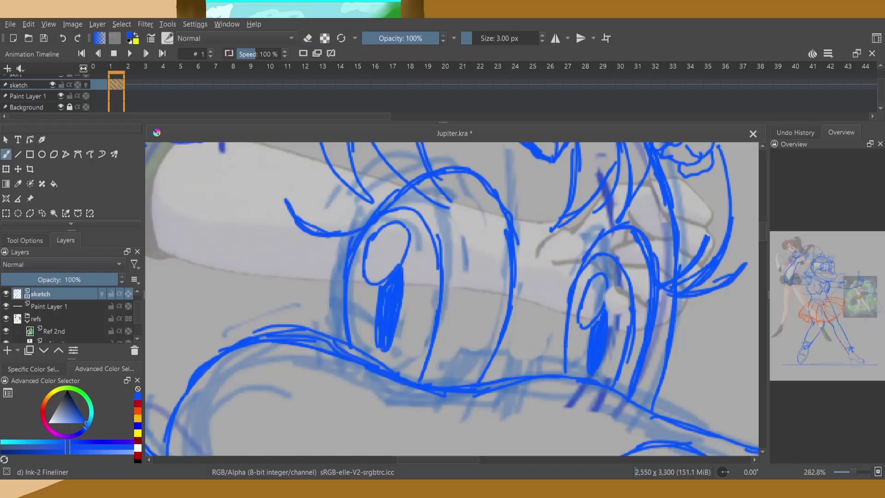
{"action": "scroll", "coordinate": [714, 282], "scroll_direction": "down", "scroll_amount": 3}
{"action": "key", "text": "2"}
{"action": "scroll", "coordinate": [70, 309], "scroll_direction": "up", "scroll_amount": 1}
Add a black-ink layer named 'ink' above the skirt layer and hide the reference images.
{"action": "left_click", "coordinate": [69, 294]}
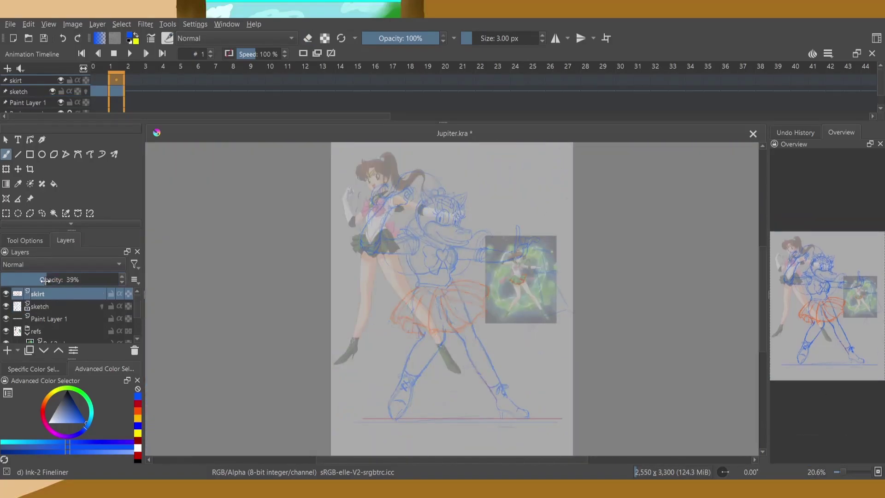
{"action": "left_click", "coordinate": [6, 331]}
{"action": "key", "text": "Insert"}
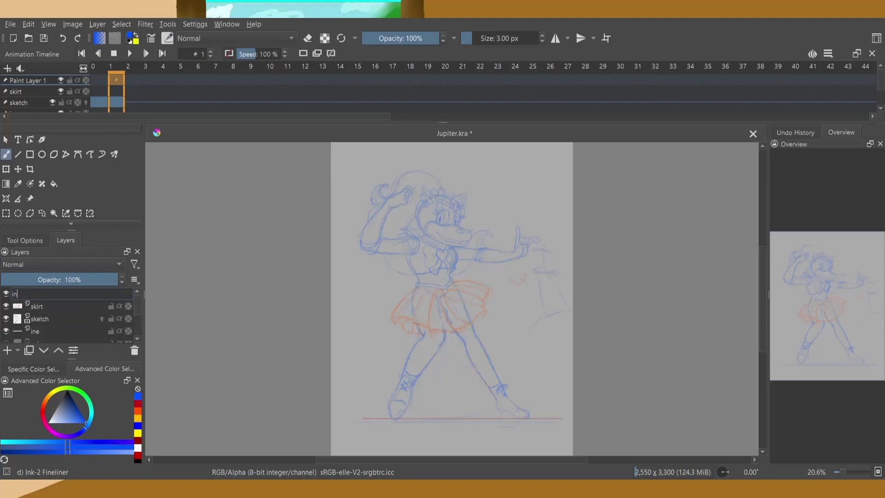
{"action": "type", "text": "ink"}
{"action": "key", "text": "Return"}
{"action": "key", "text": "d"}
{"action": "key", "text": "ctrl+s"}
Set brush smoothing to Stabilizer with a sample count of 446.
{"action": "left_click", "coordinate": [25, 240]}
{"action": "left_click", "coordinate": [103, 274]}
{"action": "left_click", "coordinate": [104, 295]}
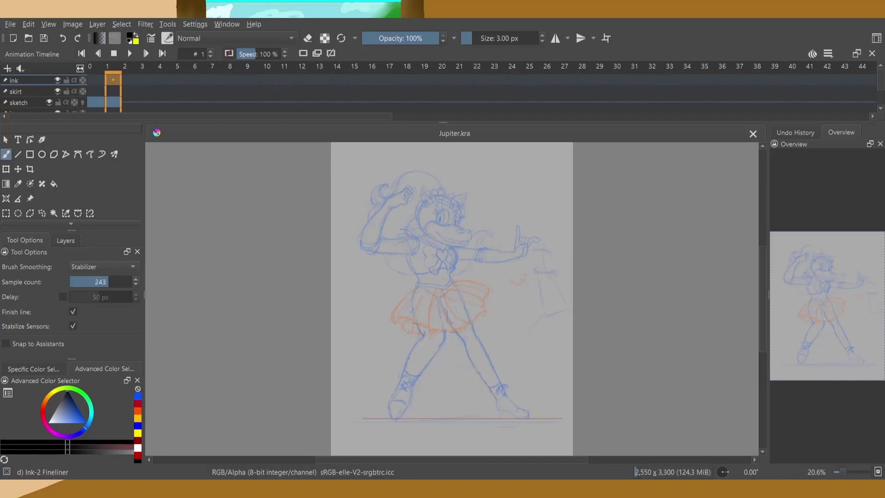
{"action": "scroll", "coordinate": [451, 300], "scroll_direction": "up", "scroll_amount": 10}
{"action": "left_click", "coordinate": [116, 281]}
Ink the snout top, the jaw line and the nose loop in black.
{"action": "right_click", "coordinate": [436, 257]}
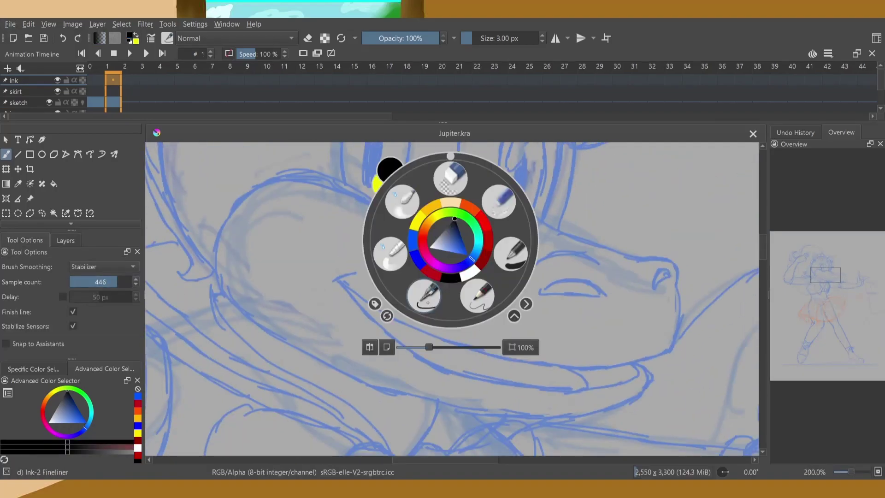
{"action": "mouse_move", "coordinate": [390, 211]}
{"action": "left_mouse_down"}
{"action": "mouse_move", "coordinate": [570, 232]}
{"action": "mouse_move", "coordinate": [674, 292]}
{"action": "mouse_move", "coordinate": [395, 316]}
{"action": "left_mouse_up"}
{"action": "key", "text": "ctrl+z"}
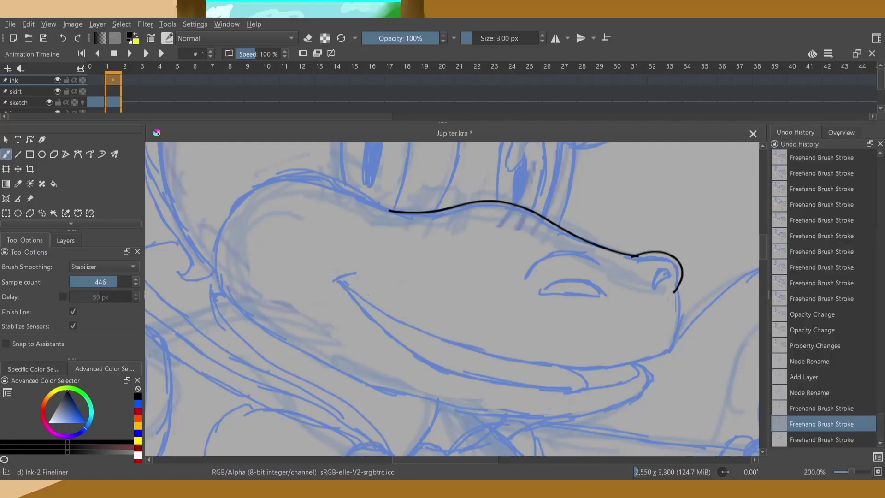
{"action": "scroll", "coordinate": [659, 249], "scroll_direction": "up", "scroll_amount": 2}
{"action": "right_click", "coordinate": [618, 286]}
{"action": "left_click", "coordinate": [662, 215]}
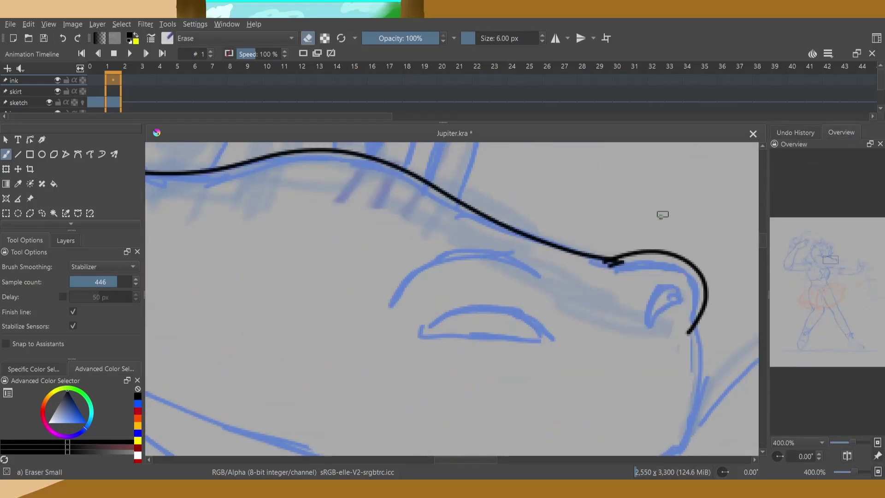
{"action": "left_click_drag", "start_coordinate": [519, 221], "coordinate": [529, 294]}
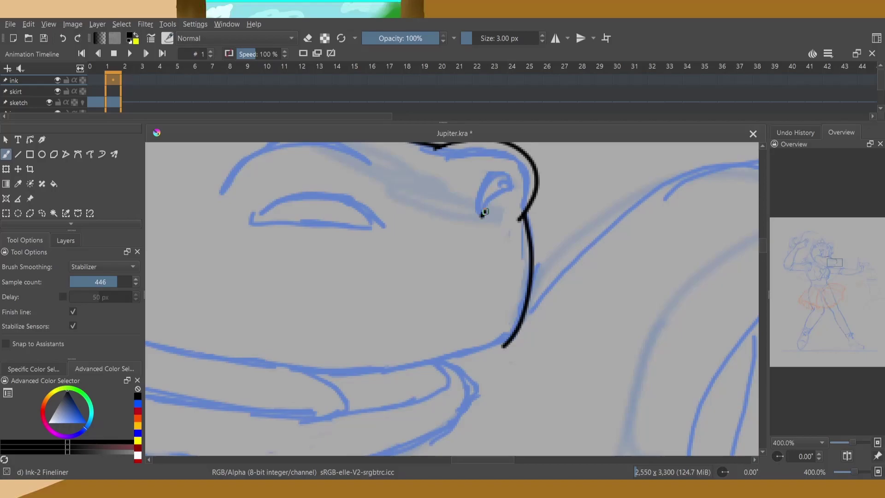
{"action": "left_click_drag", "start_coordinate": [485, 212], "coordinate": [482, 215]}
Ink the closed eye outline, the lower jaw and the lower brim line.
{"action": "left_click_drag", "start_coordinate": [256, 215], "coordinate": [384, 227]}
{"action": "left_click_drag", "start_coordinate": [701, 342], "coordinate": [362, 347]}
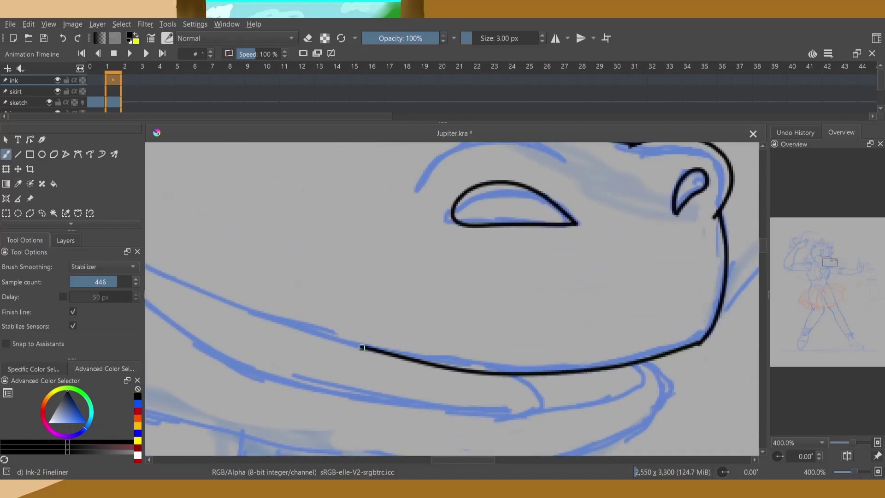
{"action": "left_click_drag", "start_coordinate": [594, 283], "coordinate": [511, 217]}
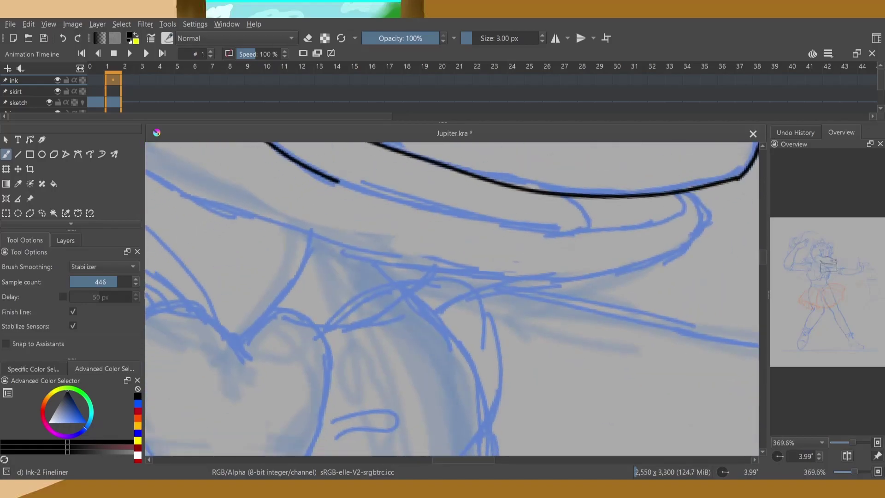
{"action": "left_click_drag", "start_coordinate": [670, 196], "coordinate": [463, 228]}
{"action": "key", "text": "ctrl+z"}
{"action": "mouse_move", "coordinate": [339, 182]}
{"action": "left_mouse_down"}
{"action": "mouse_move", "coordinate": [693, 217]}
{"action": "mouse_move", "coordinate": [454, 286]}
{"action": "left_mouse_up"}
{"action": "mouse_move", "coordinate": [755, 339]}
{"action": "left_mouse_down"}
{"action": "mouse_move", "coordinate": [490, 313]}
{"action": "mouse_move", "coordinate": [546, 344]}
{"action": "mouse_move", "coordinate": [535, 318]}
{"action": "mouse_move", "coordinate": [479, 402]}
{"action": "mouse_move", "coordinate": [821, 254]}
{"action": "left_mouse_up"}
{"action": "key", "text": "e"}
{"action": "key", "text": "e"}
Outline the large eye and the second eye in black ink.
{"action": "left_click_drag", "start_coordinate": [507, 189], "coordinate": [592, 417]}
{"action": "left_click_drag", "start_coordinate": [491, 212], "coordinate": [449, 382]}
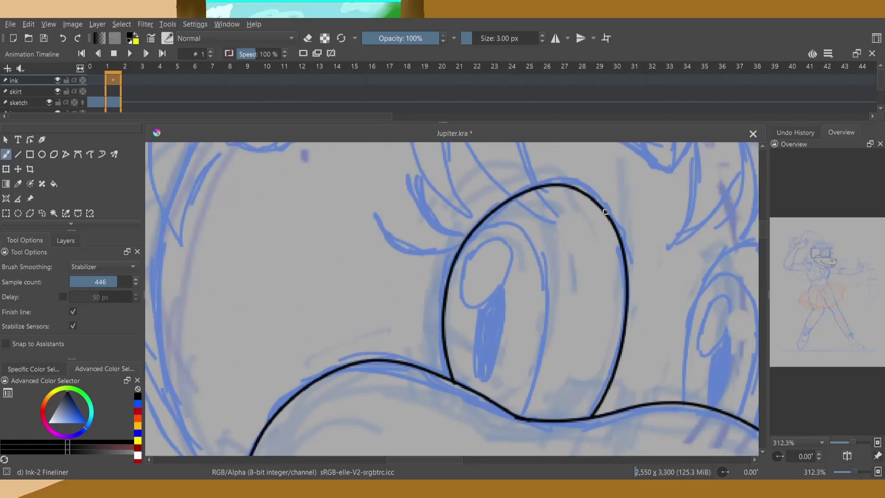
{"action": "left_click_drag", "start_coordinate": [604, 209], "coordinate": [444, 378]}
{"action": "left_click_drag", "start_coordinate": [442, 292], "coordinate": [590, 191]}
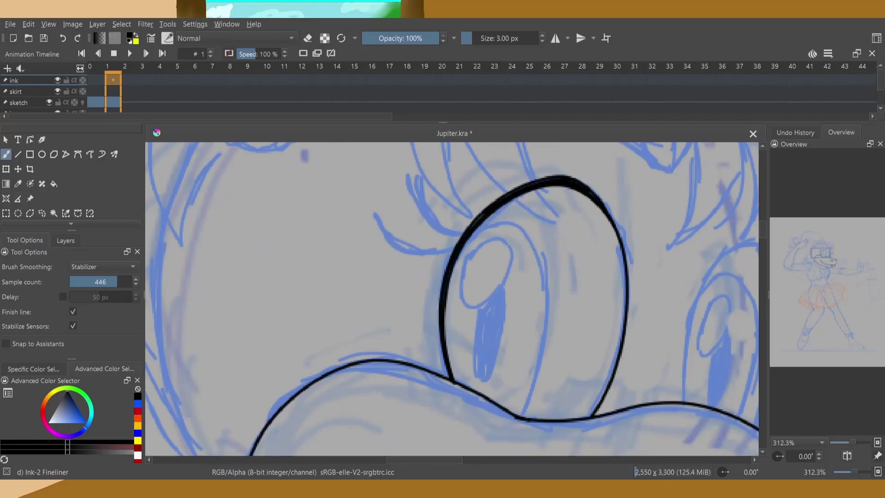
{"action": "left_click_drag", "start_coordinate": [820, 252], "coordinate": [826, 254]}
{"action": "left_click_drag", "start_coordinate": [492, 372], "coordinate": [567, 399]}
{"action": "left_click_drag", "start_coordinate": [534, 214], "coordinate": [594, 329]}
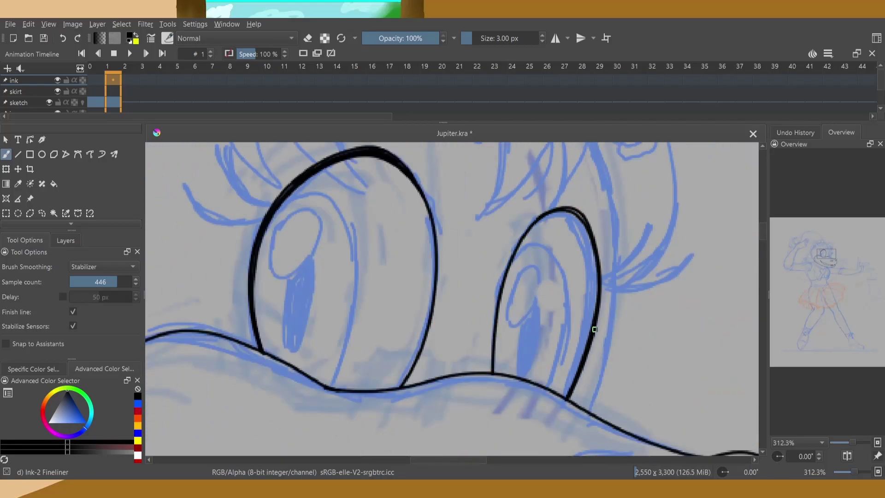
{"action": "mouse_move", "coordinate": [569, 208]}
{"action": "left_mouse_down"}
{"action": "mouse_move", "coordinate": [571, 398]}
{"action": "mouse_move", "coordinate": [513, 253]}
{"action": "left_mouse_up"}
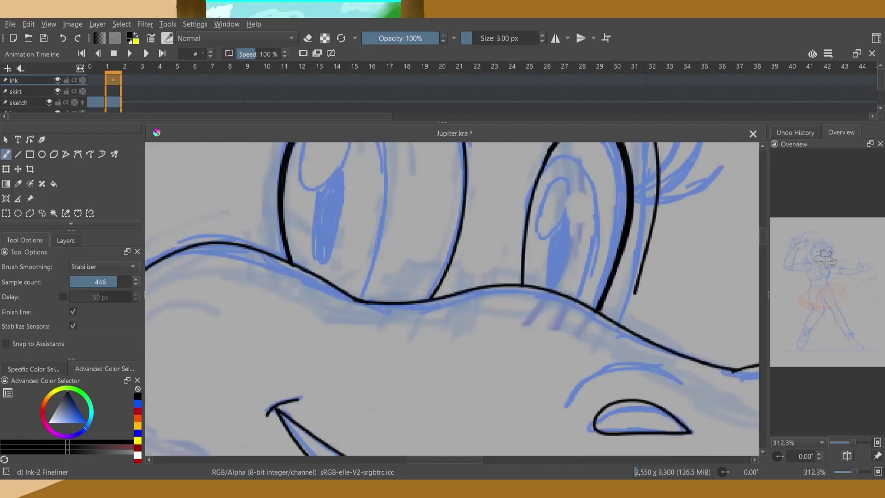
{"action": "left_click_drag", "start_coordinate": [645, 148], "coordinate": [624, 369]}
Ink the tiara gem oval, pointed hair strands and the tiara band lines.
{"action": "left_click_drag", "start_coordinate": [643, 311], "coordinate": [623, 369]}
{"action": "left_click_drag", "start_coordinate": [824, 254], "coordinate": [825, 248]}
{"action": "left_click_drag", "start_coordinate": [448, 290], "coordinate": [463, 360]}
{"action": "key", "text": "ctrl+z"}
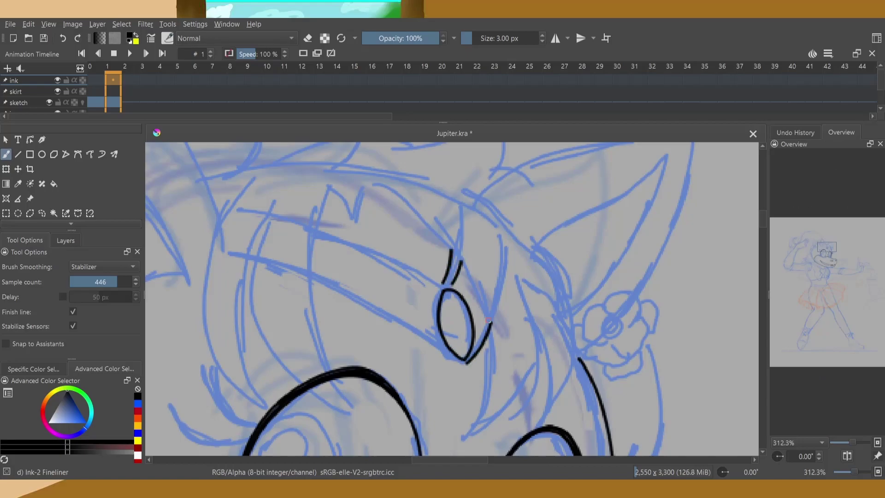
{"action": "left_click_drag", "start_coordinate": [352, 220], "coordinate": [498, 253]}
{"action": "mouse_move", "coordinate": [463, 187]}
{"action": "left_mouse_down"}
{"action": "mouse_move", "coordinate": [480, 194]}
{"action": "mouse_move", "coordinate": [537, 371]}
{"action": "left_mouse_up"}
{"action": "left_click_drag", "start_coordinate": [321, 227], "coordinate": [444, 281]}
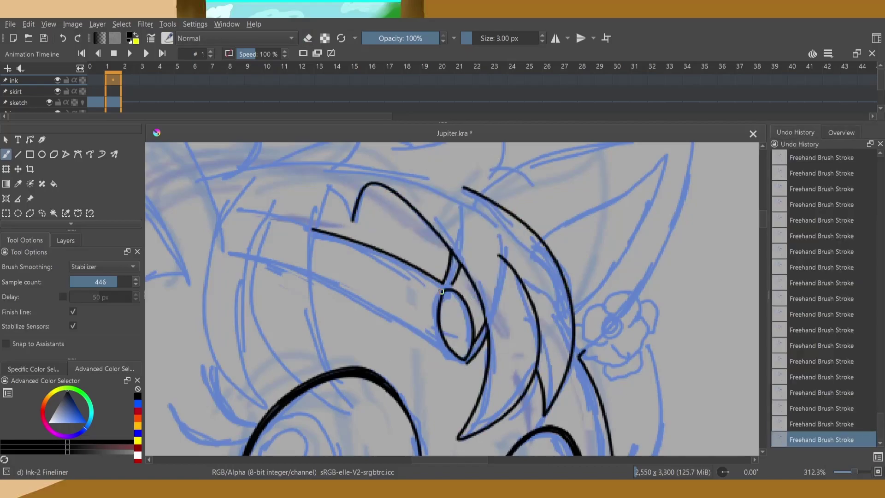
{"action": "left_click_drag", "start_coordinate": [314, 239], "coordinate": [444, 283]}
{"action": "left_click_drag", "start_coordinate": [313, 283], "coordinate": [463, 363]}
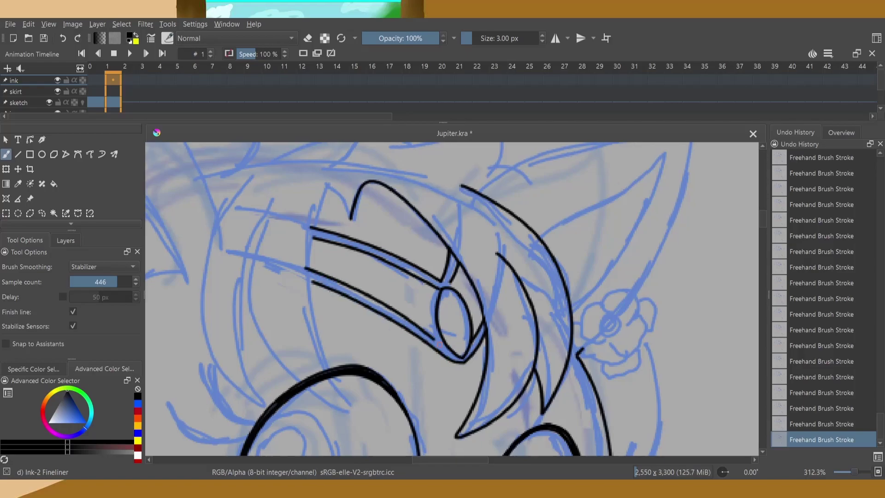
Ink the hair curve and extra hair strands beside the tiara.
{"action": "left_click", "coordinate": [841, 132]}
{"action": "left_click", "coordinate": [821, 249]}
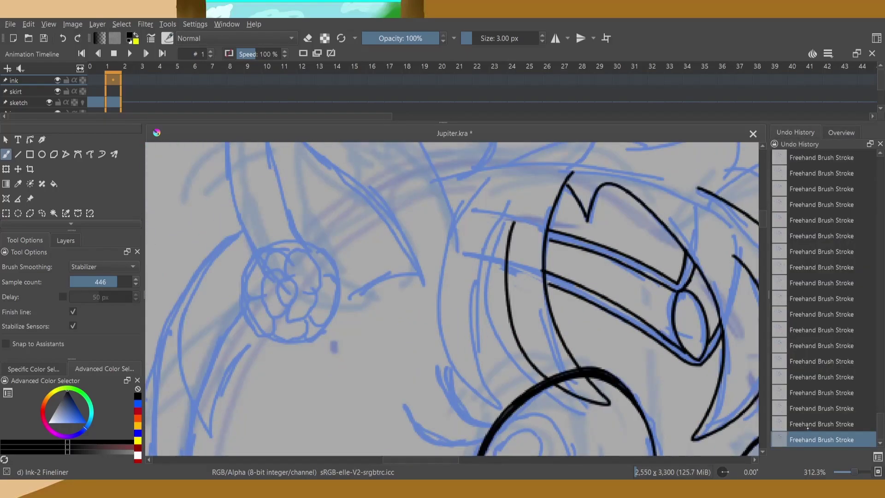
{"action": "left_click_drag", "start_coordinate": [587, 371], "coordinate": [544, 252]}
{"action": "left_click_drag", "start_coordinate": [650, 382], "coordinate": [601, 162]}
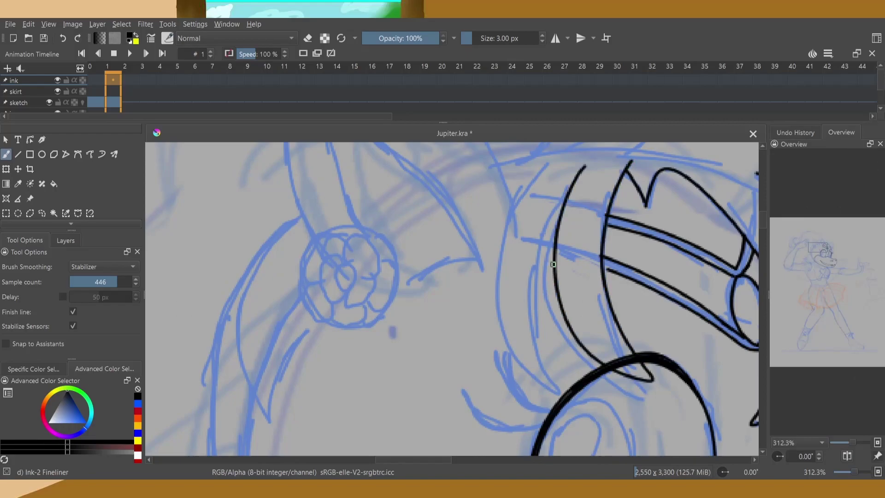
{"action": "left_click_drag", "start_coordinate": [555, 385], "coordinate": [493, 168]}
{"action": "left_click", "coordinate": [836, 248]}
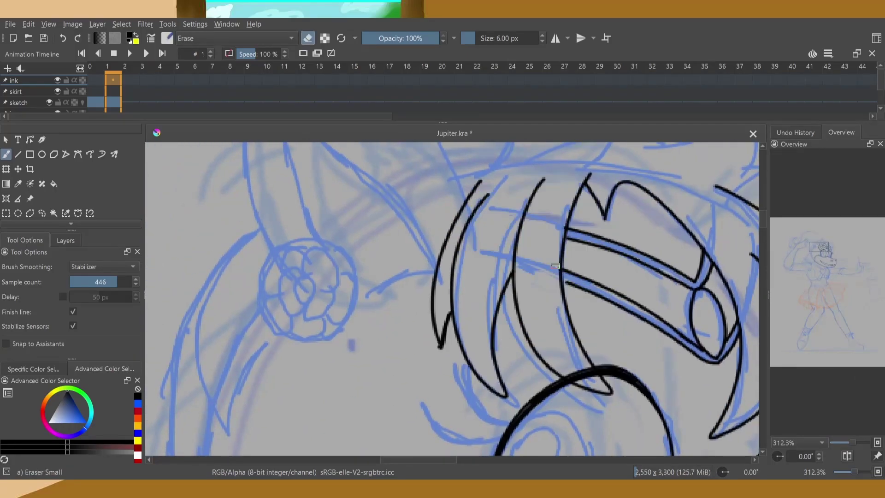
{"action": "left_click", "coordinate": [810, 242]}
Ink the ear's outer outline and its inner lines up to the tip.
{"action": "left_click_drag", "start_coordinate": [716, 362], "coordinate": [504, 199]}
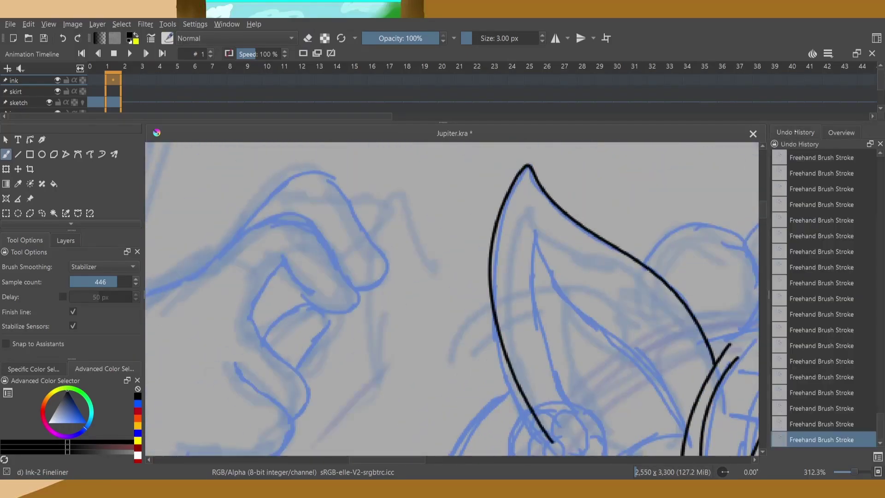
{"action": "key", "text": "ctrl+z"}
{"action": "mouse_move", "coordinate": [717, 362]}
{"action": "left_mouse_down"}
{"action": "mouse_move", "coordinate": [504, 201]}
{"action": "mouse_move", "coordinate": [514, 454]}
{"action": "left_mouse_up"}
{"action": "left_click", "coordinate": [815, 249]}
{"action": "left_click_drag", "start_coordinate": [654, 359], "coordinate": [571, 252]}
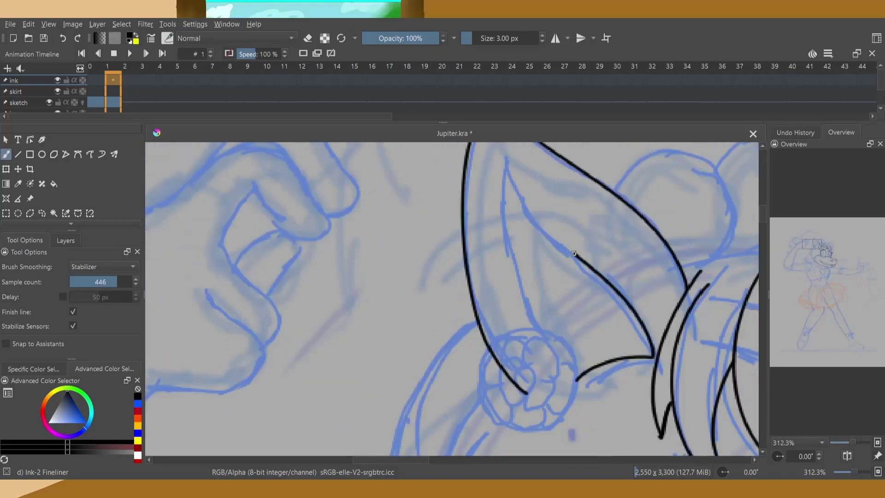
{"action": "left_click_drag", "start_coordinate": [502, 152], "coordinate": [576, 378]}
{"action": "left_click", "coordinate": [835, 246]}
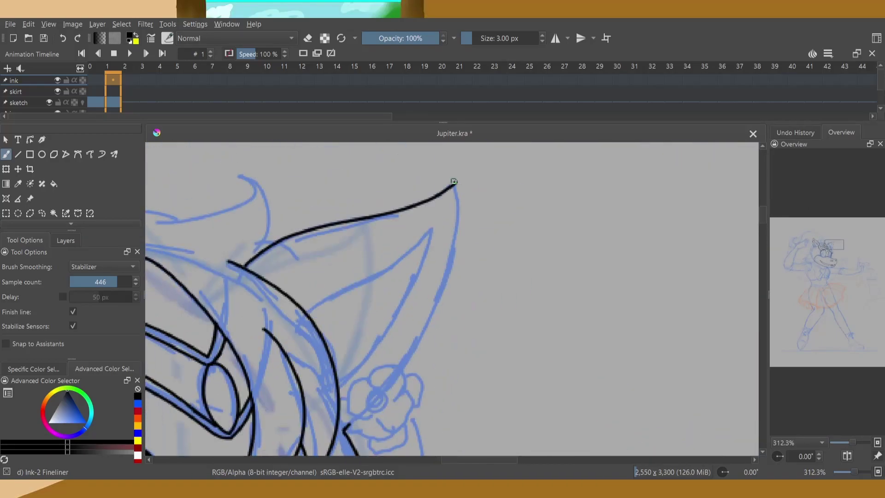
{"action": "left_click_drag", "start_coordinate": [436, 221], "coordinate": [341, 382]}
{"action": "left_click_drag", "start_coordinate": [304, 307], "coordinate": [436, 222]}
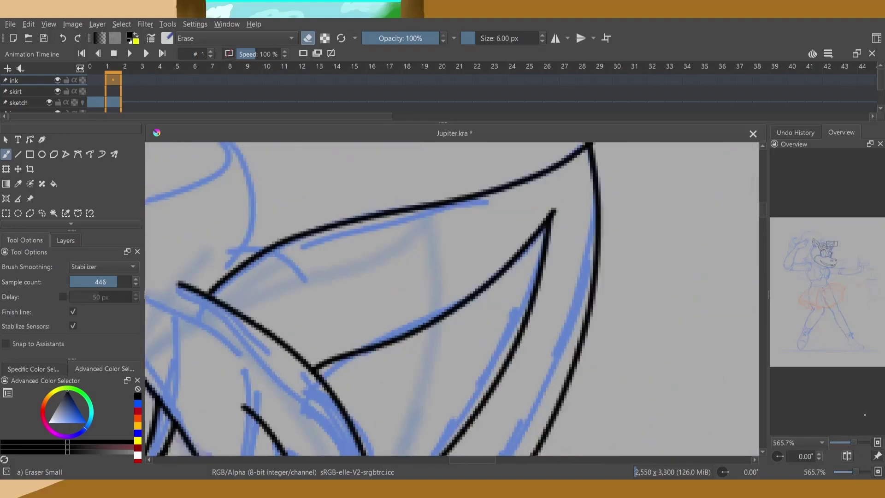
Ink more hair lines on the head and strands beside the eye.
{"action": "key", "text": "e"}
{"action": "key", "text": "minus"}
{"action": "key", "text": "minus"}
{"action": "key", "text": "e"}
{"action": "right_click", "coordinate": [462, 336]}
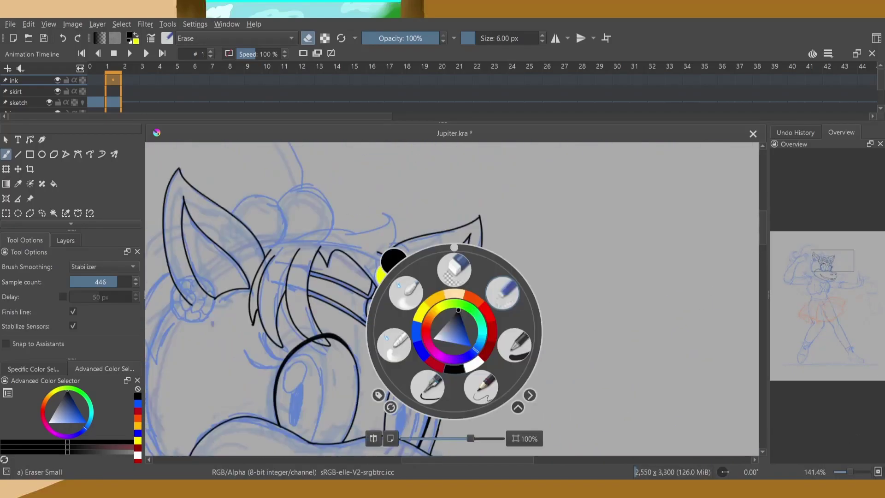
{"action": "mouse_move", "coordinate": [292, 245]}
{"action": "left_mouse_down"}
{"action": "mouse_move", "coordinate": [368, 215]}
{"action": "mouse_move", "coordinate": [399, 244]}
{"action": "left_mouse_up"}
{"action": "key", "text": "plus"}
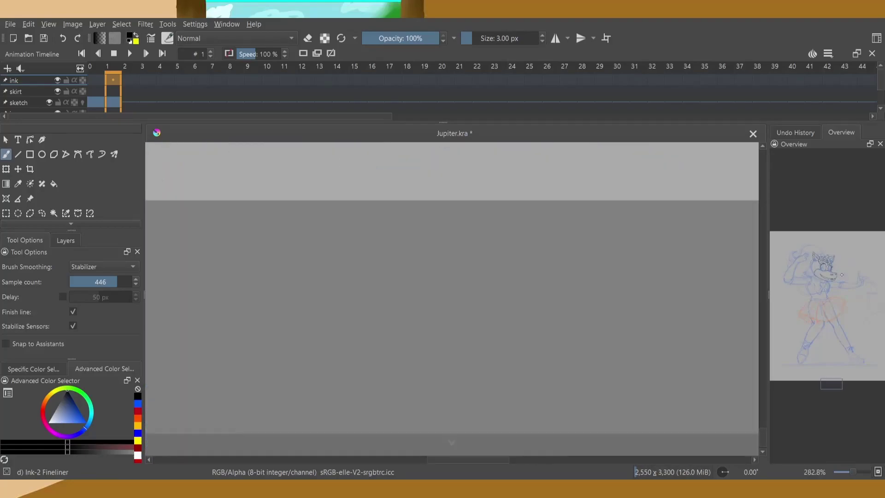
{"action": "left_click_drag", "start_coordinate": [831, 384], "coordinate": [827, 264]}
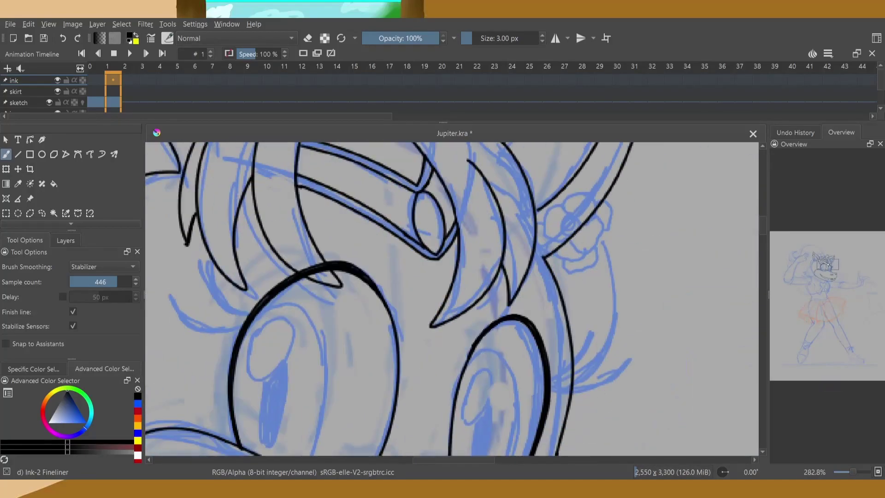
{"action": "left_click_drag", "start_coordinate": [588, 225], "coordinate": [577, 322]}
Ink the left face contour, a strand tip and the arc of the hair buns.
{"action": "key", "text": "minus"}
{"action": "key", "text": "minus"}
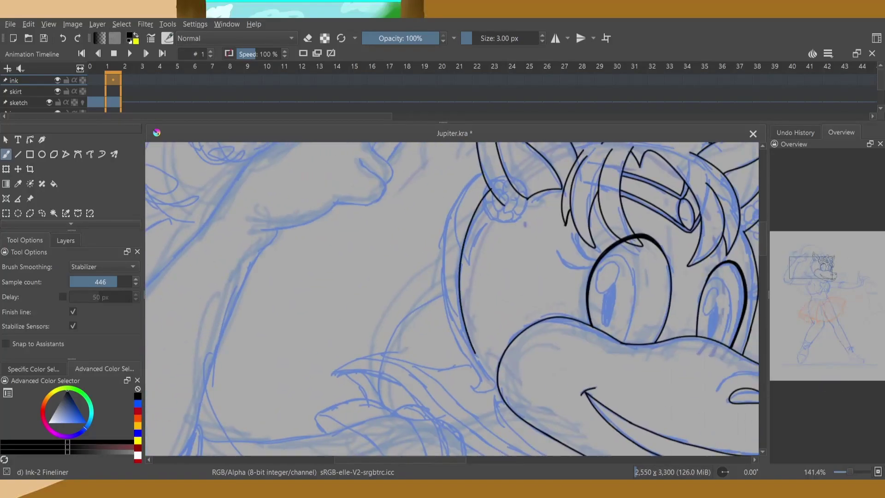
{"action": "left_click_drag", "start_coordinate": [463, 184], "coordinate": [481, 389]}
{"action": "key", "text": "plus"}
{"action": "key", "text": "plus"}
{"action": "key", "text": "plus"}
{"action": "right_click", "coordinate": [573, 306]}
{"action": "left_click", "coordinate": [525, 293]}
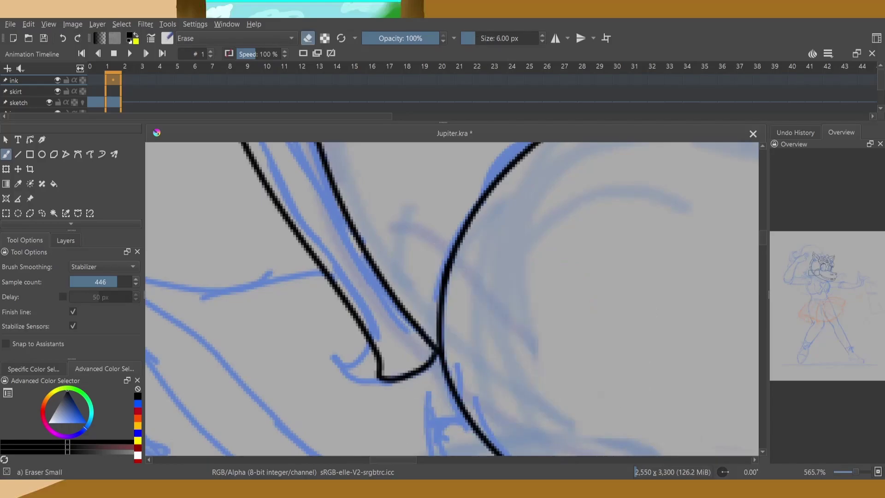
{"action": "key", "text": "slash"}
{"action": "left_click_drag", "start_coordinate": [582, 301], "coordinate": [512, 299]}
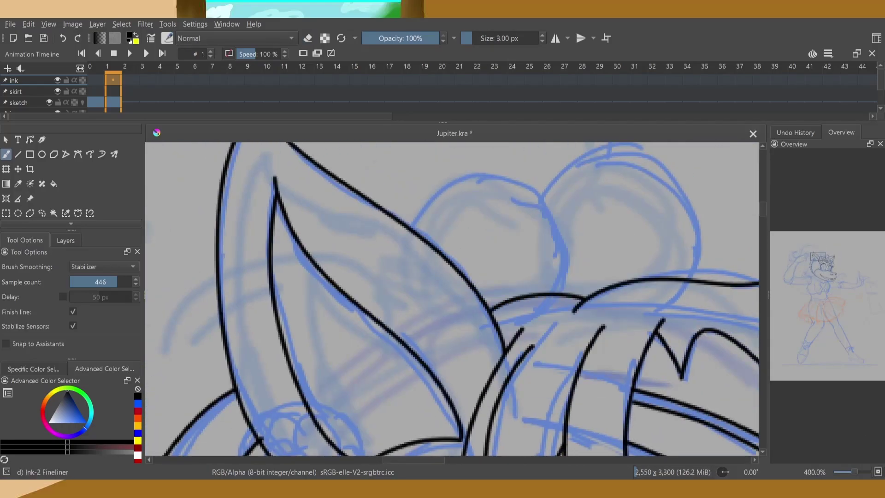
{"action": "right_click", "coordinate": [628, 249]}
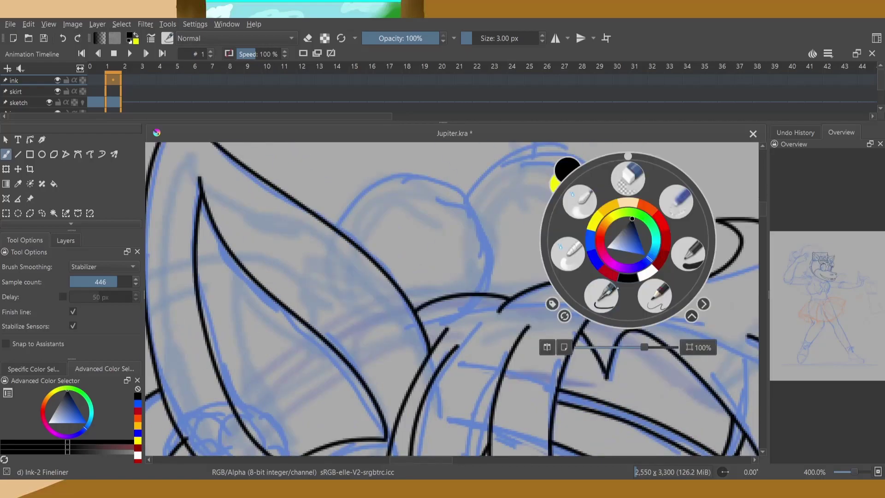
{"action": "key", "text": "minus"}
{"action": "key", "text": "minus"}
{"action": "left_click_drag", "start_coordinate": [429, 249], "coordinate": [589, 290]}
{"action": "key", "text": "minus"}
{"action": "key", "text": "minus"}
Ink the heart outline and a bow loop, erasing the overlapping tail at its bottom.
{"action": "key", "text": "plus"}
{"action": "key", "text": "plus"}
{"action": "key", "text": "plus"}
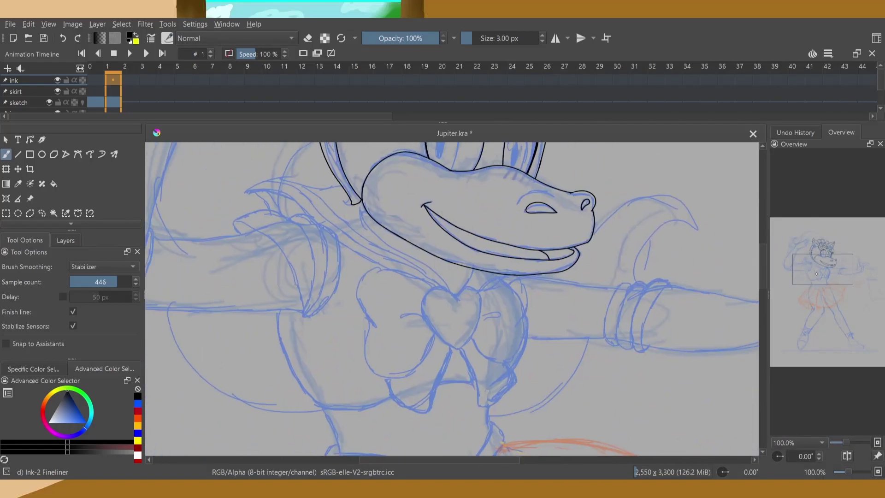
{"action": "left_click_drag", "start_coordinate": [425, 316], "coordinate": [468, 238]}
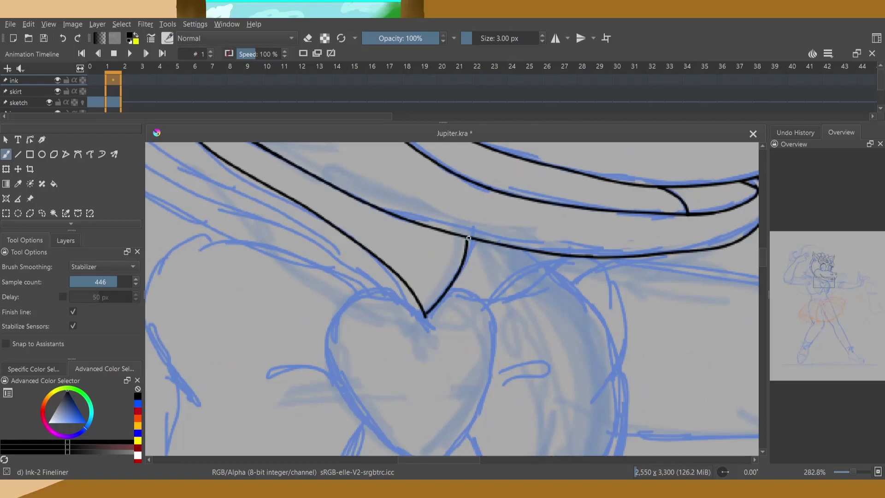
{"action": "left_click_drag", "start_coordinate": [530, 271], "coordinate": [591, 399]}
{"action": "left_click_drag", "start_coordinate": [640, 295], "coordinate": [493, 344]}
{"action": "mouse_move", "coordinate": [454, 231]}
{"action": "left_mouse_down"}
{"action": "mouse_move", "coordinate": [458, 377]}
{"action": "mouse_move", "coordinate": [516, 214]}
{"action": "left_mouse_up"}
{"action": "key", "text": "e"}
{"action": "left_click_drag", "start_coordinate": [456, 377], "coordinate": [461, 376]}
{"action": "key", "text": "e"}
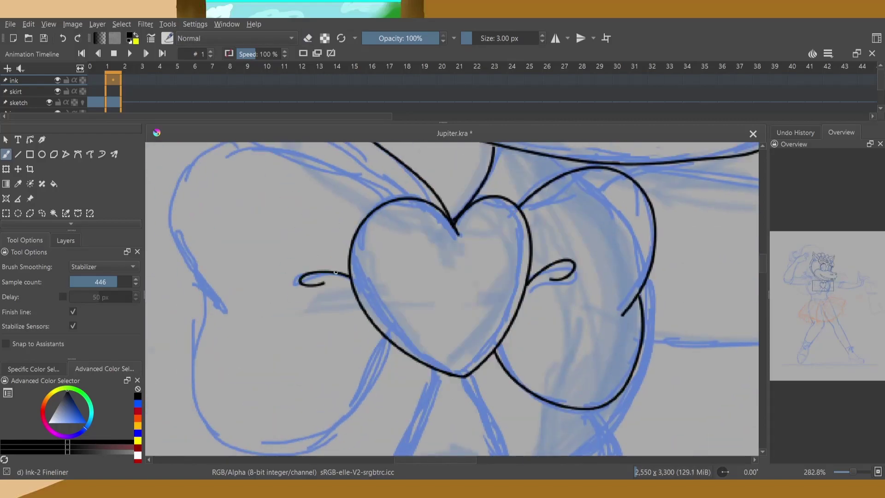
Ink the bow's left and lower loops and both bow tails below the heart.
{"action": "left_click_drag", "start_coordinate": [477, 237], "coordinate": [306, 354]}
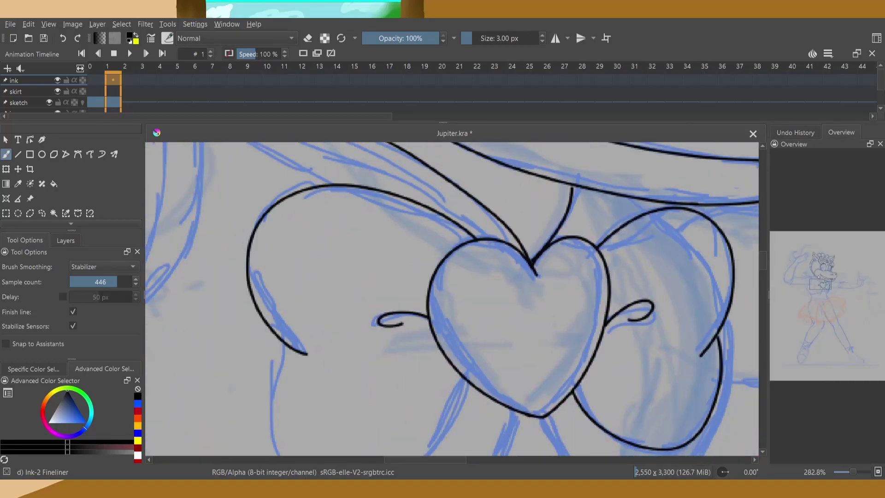
{"action": "mouse_move", "coordinate": [318, 235]}
{"action": "left_mouse_down"}
{"action": "mouse_move", "coordinate": [373, 383]}
{"action": "mouse_move", "coordinate": [523, 279]}
{"action": "left_mouse_up"}
{"action": "mouse_move", "coordinate": [411, 241]}
{"action": "left_mouse_down"}
{"action": "mouse_move", "coordinate": [558, 328]}
{"action": "mouse_move", "coordinate": [540, 273]}
{"action": "left_mouse_up"}
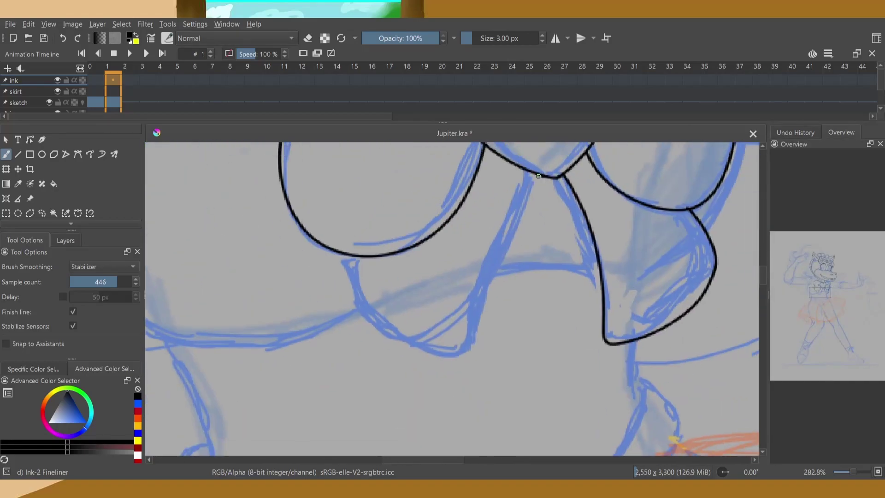
{"action": "left_click_drag", "start_coordinate": [537, 176], "coordinate": [470, 349]}
{"action": "left_click_drag", "start_coordinate": [344, 261], "coordinate": [470, 352]}
{"action": "key", "text": "ctrl+z"}
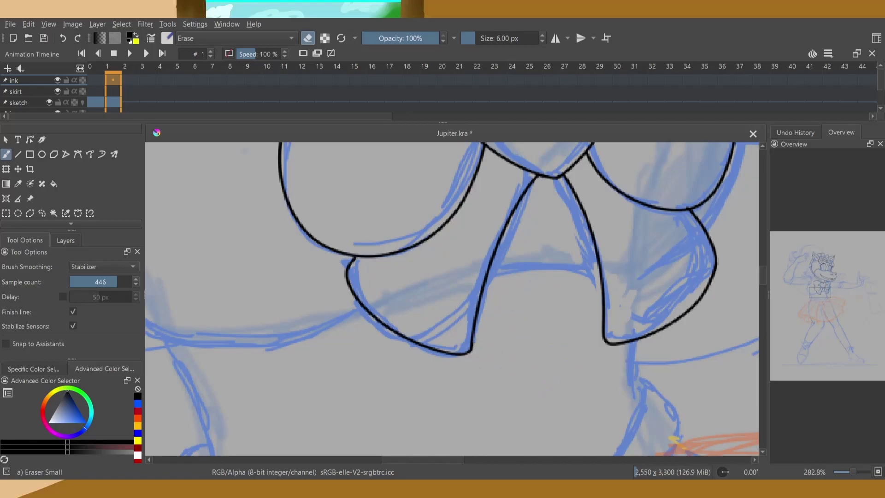
{"action": "right_click", "coordinate": [621, 306]}
{"action": "left_click", "coordinate": [599, 237]}
{"action": "mouse_move", "coordinate": [280, 252]}
{"action": "left_mouse_down"}
{"action": "mouse_move", "coordinate": [351, 300]}
{"action": "mouse_move", "coordinate": [595, 408]}
{"action": "left_mouse_up"}
{"action": "key", "text": "ctrl+z"}
{"action": "left_click_drag", "start_coordinate": [190, 164], "coordinate": [576, 385]}
Redraw the long curved strand line and erase stray ink at the tuft junction.
{"action": "key", "text": "ctrl+z"}
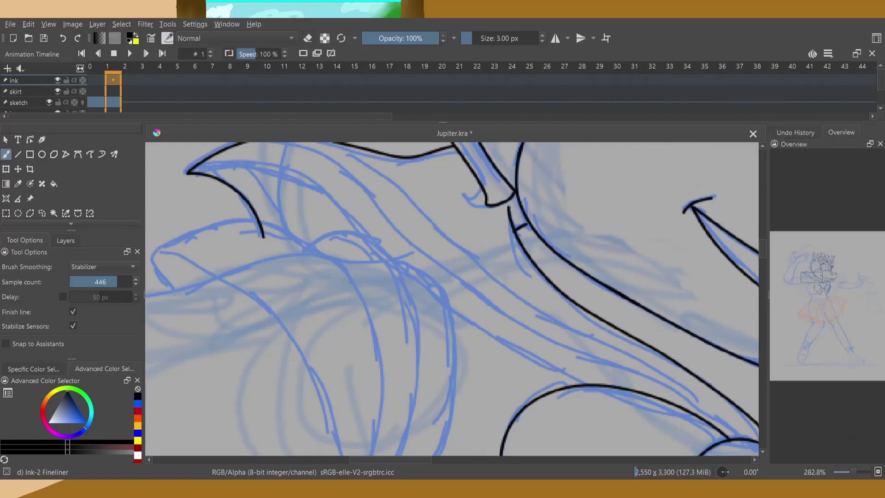
{"action": "left_click_drag", "start_coordinate": [187, 172], "coordinate": [569, 386]}
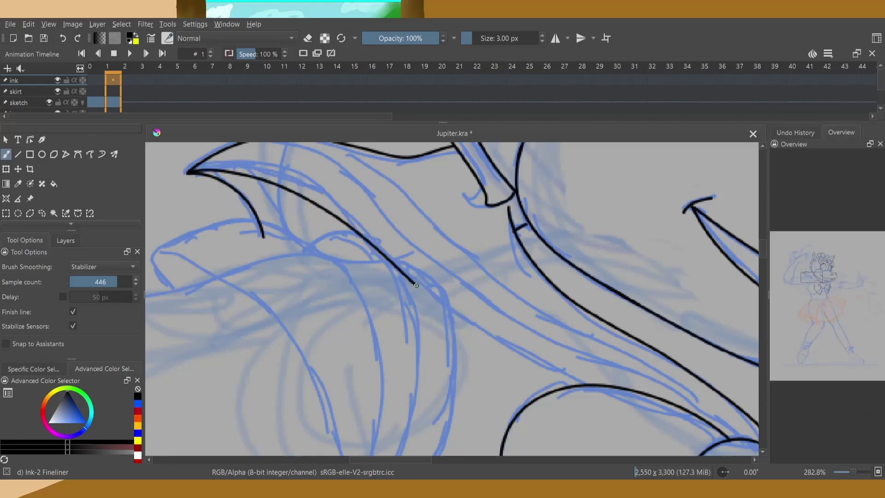
{"action": "right_click", "coordinate": [632, 331]}
{"action": "left_click", "coordinate": [604, 387]}
{"action": "key", "text": "/"}
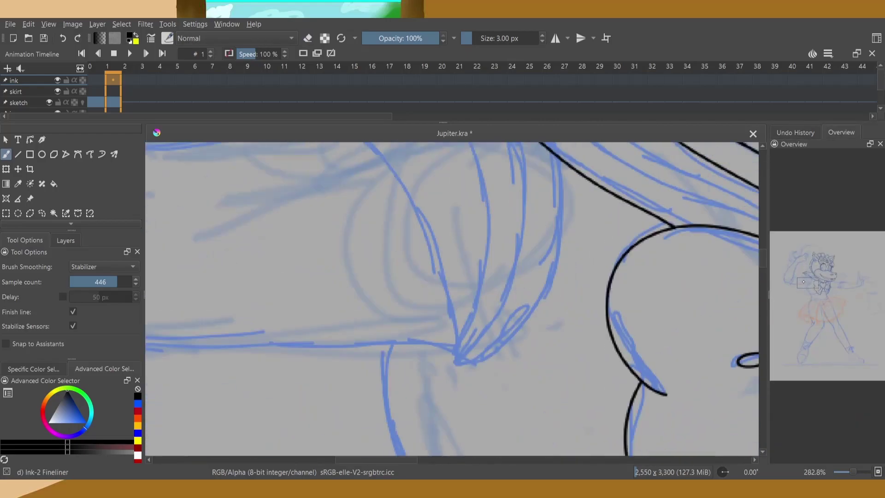
{"action": "left_click_drag", "start_coordinate": [484, 438], "coordinate": [524, 393]}
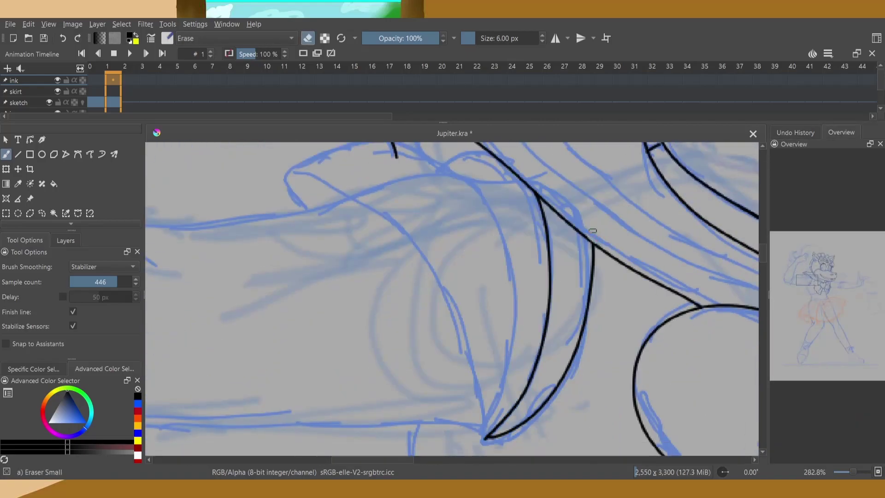
{"action": "scroll", "coordinate": [580, 336], "scroll_direction": "down", "scroll_amount": 2}
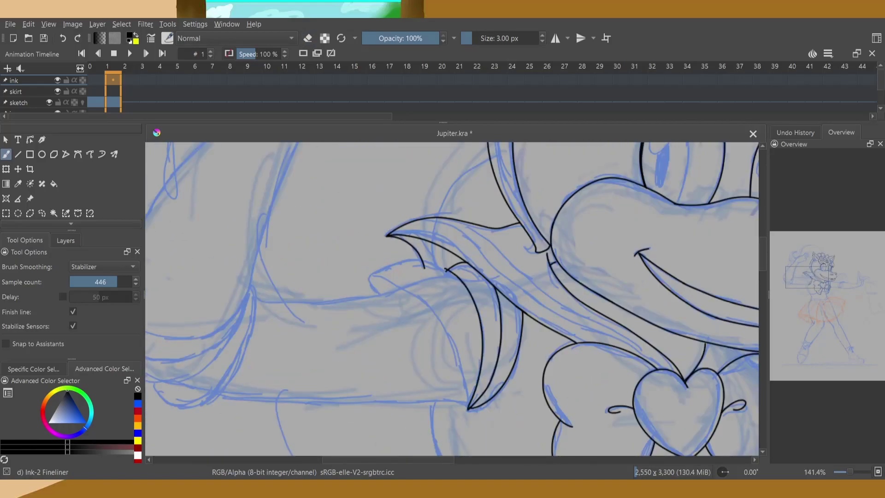
{"action": "scroll", "coordinate": [618, 253], "scroll_direction": "up", "scroll_amount": 3}
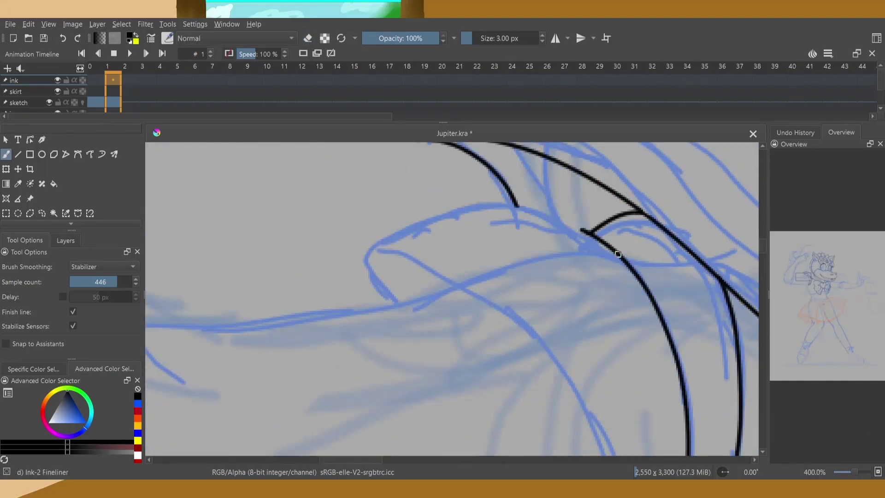
{"action": "left_click_drag", "start_coordinate": [613, 249], "coordinate": [583, 232]}
With the Ink-2 Fineliner, ink a long line extending left from the tuft.
{"action": "key", "text": "/"}
{"action": "scroll", "coordinate": [504, 240], "scroll_direction": "down", "scroll_amount": 2}
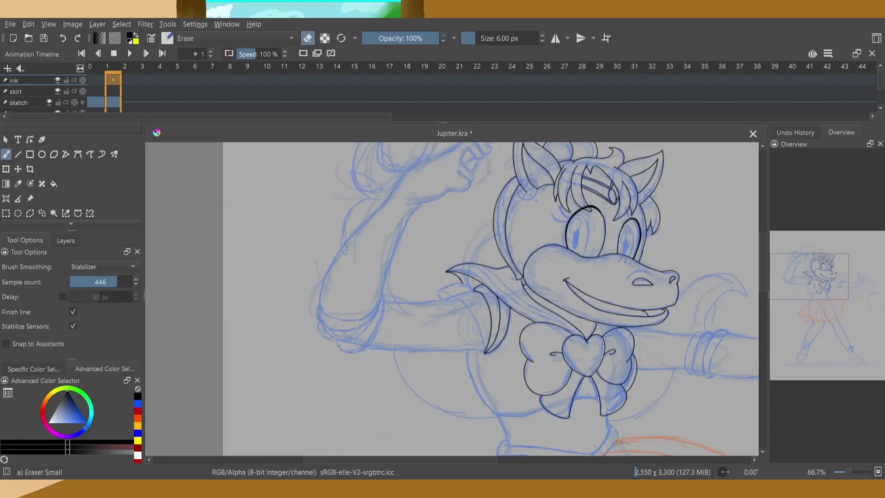
{"action": "scroll", "coordinate": [505, 239], "scroll_direction": "up", "scroll_amount": 2}
{"action": "scroll", "coordinate": [505, 240], "scroll_direction": "up", "scroll_amount": 2}
{"action": "right_click", "coordinate": [504, 240]}
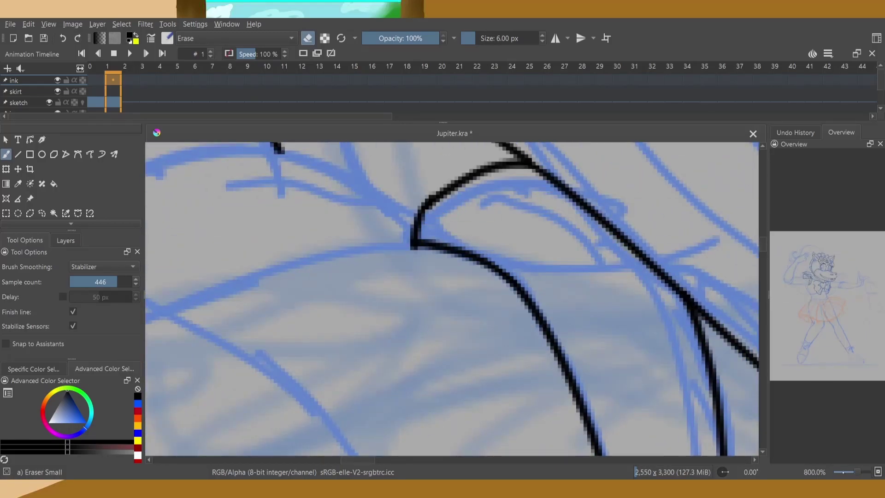
{"action": "scroll", "coordinate": [510, 402], "scroll_direction": "down", "scroll_amount": 2}
{"action": "scroll", "coordinate": [511, 403], "scroll_direction": "up", "scroll_amount": 1}
{"action": "key", "text": "slash"}
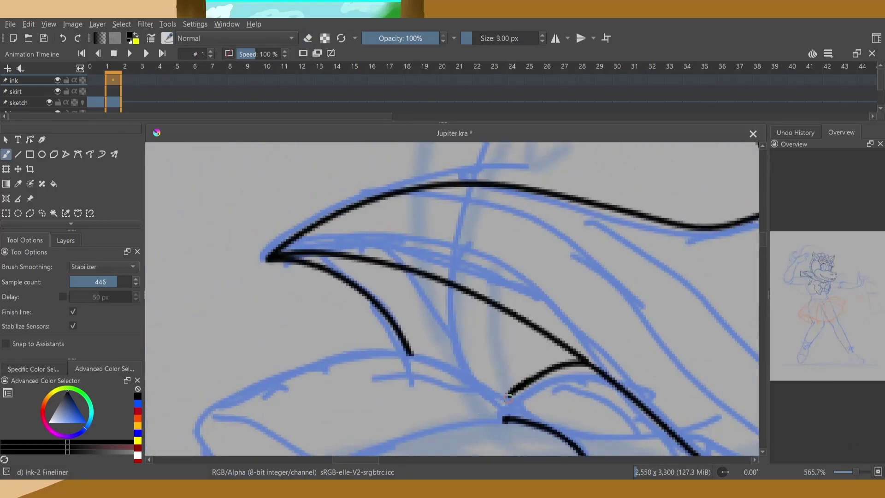
{"action": "scroll", "coordinate": [565, 363], "scroll_direction": "down", "scroll_amount": 1}
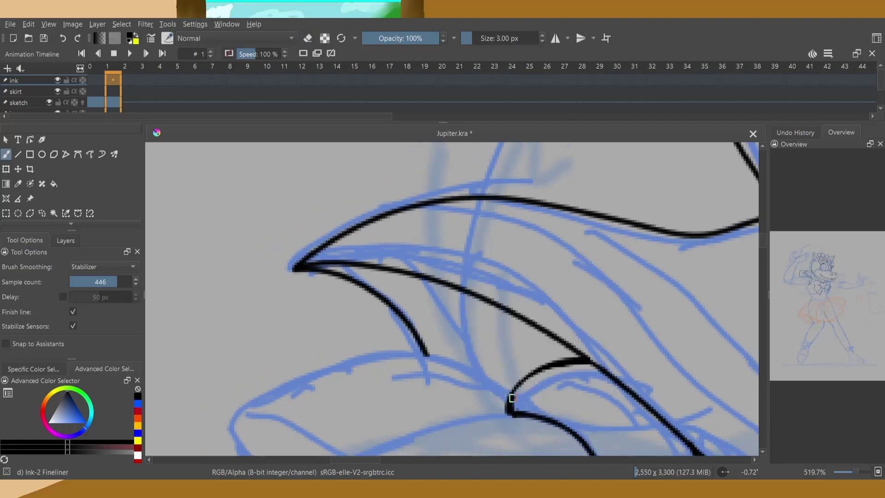
{"action": "scroll", "coordinate": [509, 401], "scroll_direction": "down", "scroll_amount": 2}
{"action": "left_click_drag", "start_coordinate": [604, 239], "coordinate": [224, 299]}
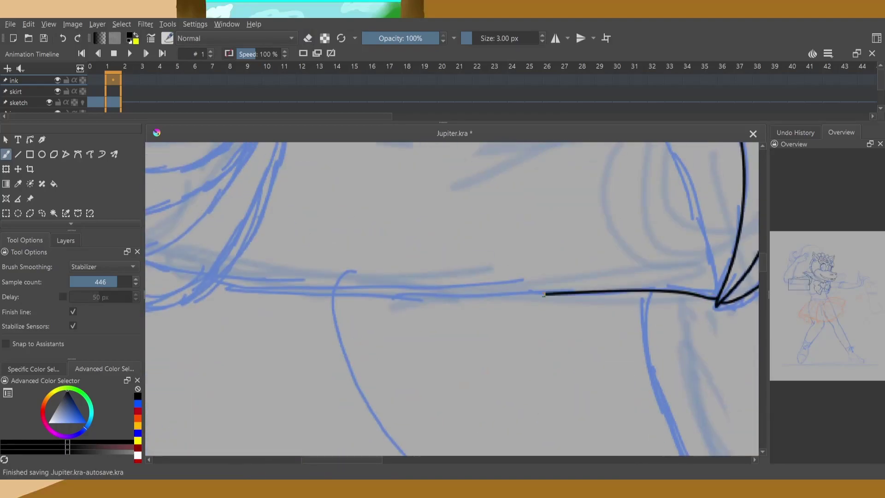
Ink the puffed sleeve's curved edge, lower arc, two inner arcs and side line.
{"action": "left_click_drag", "start_coordinate": [481, 217], "coordinate": [451, 384]}
{"action": "left_click_drag", "start_coordinate": [483, 218], "coordinate": [227, 319]}
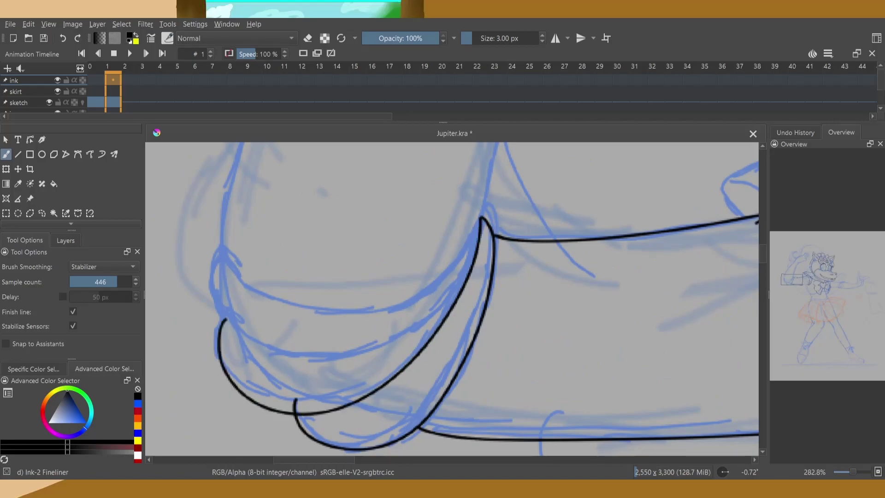
{"action": "mouse_move", "coordinate": [232, 276]}
{"action": "left_mouse_down"}
{"action": "mouse_move", "coordinate": [492, 247]}
{"action": "mouse_move", "coordinate": [489, 272]}
{"action": "left_mouse_up"}
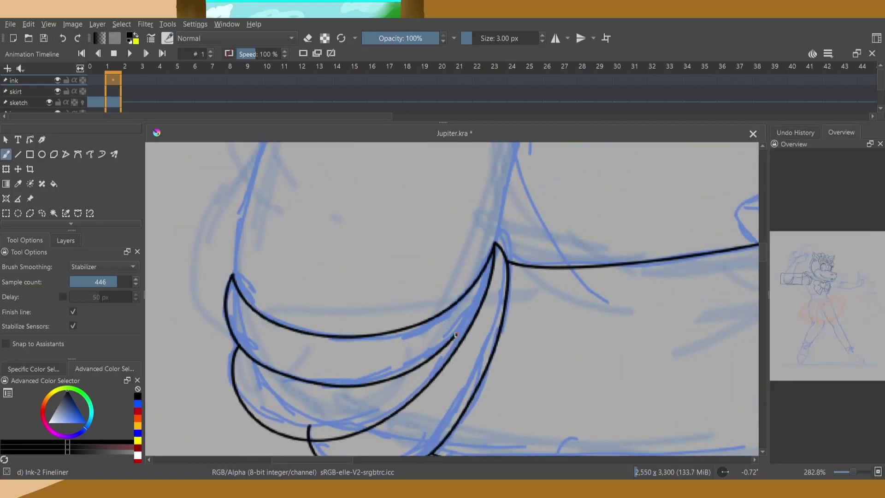
{"action": "key", "text": "slash"}
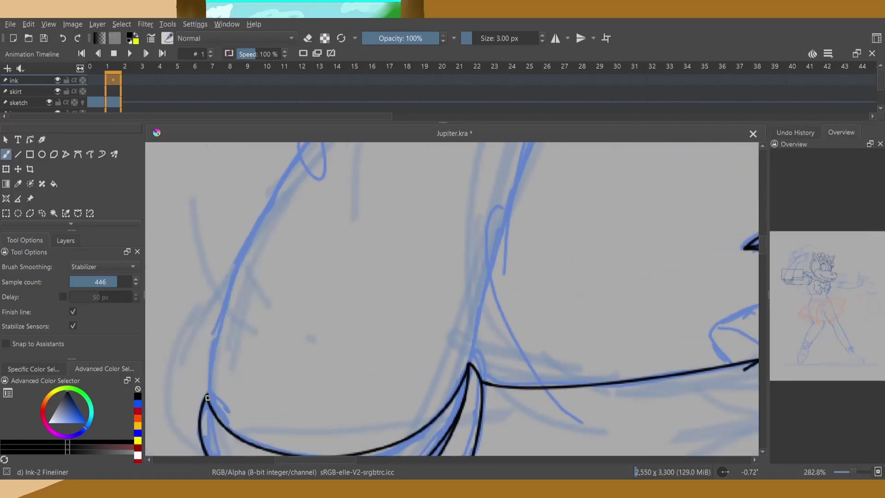
{"action": "left_click_drag", "start_coordinate": [224, 452], "coordinate": [306, 328]}
Ink the arm lines leading up to the raised fist, plus the fist's knuckles and outline.
{"action": "left_click_drag", "start_coordinate": [515, 340], "coordinate": [577, 217]}
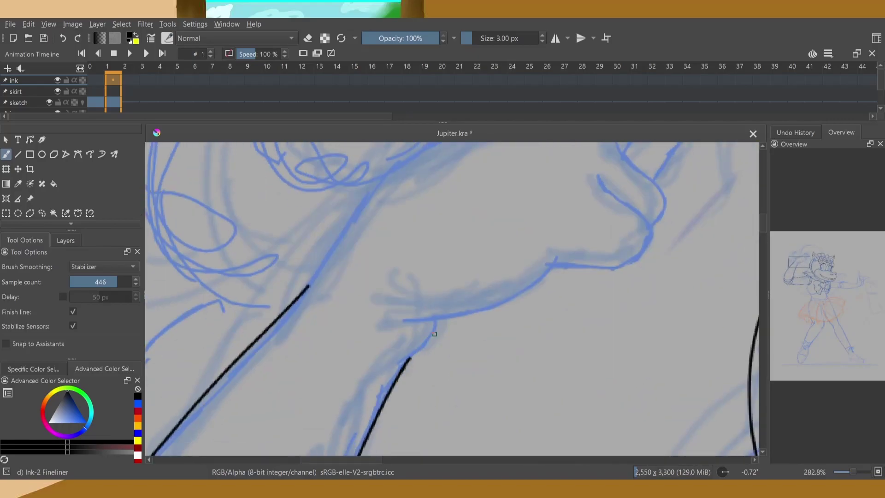
{"action": "left_click_drag", "start_coordinate": [336, 360], "coordinate": [491, 303]}
{"action": "left_click_drag", "start_coordinate": [282, 378], "coordinate": [529, 190]}
{"action": "left_click_drag", "start_coordinate": [521, 357], "coordinate": [590, 359]}
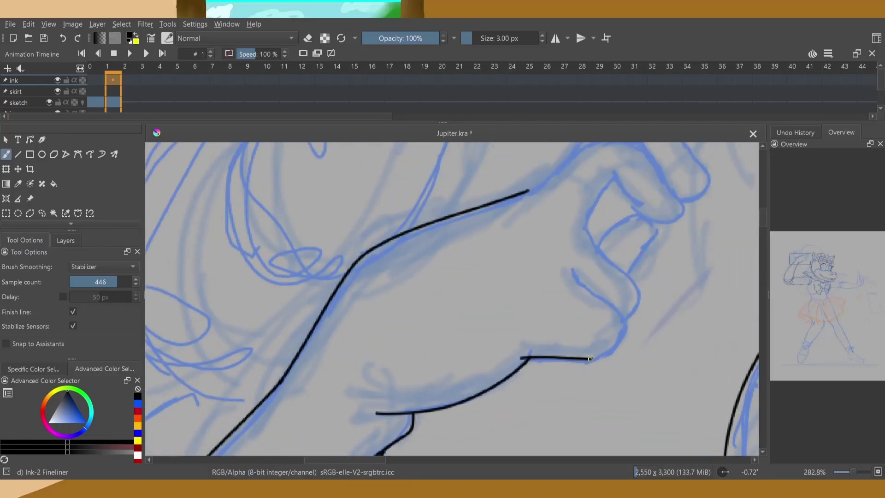
{"action": "left_click_drag", "start_coordinate": [584, 226], "coordinate": [569, 294]}
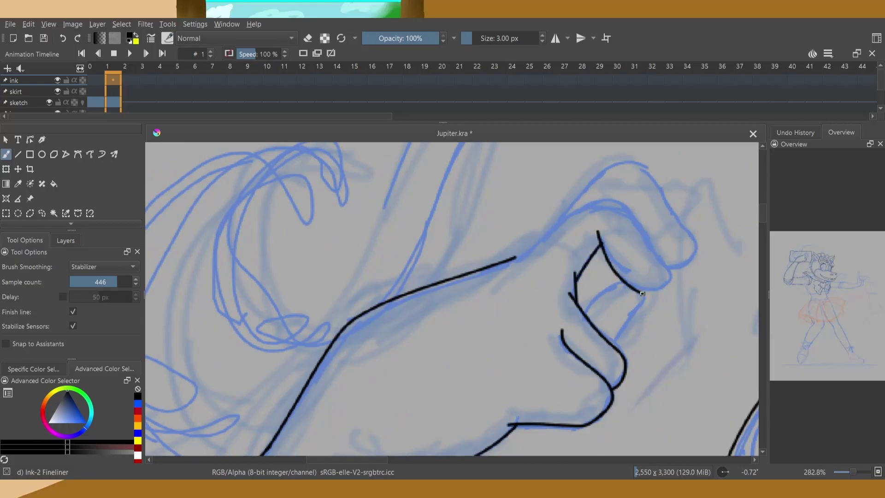
{"action": "left_click_drag", "start_coordinate": [642, 293], "coordinate": [681, 279]}
{"action": "left_click_drag", "start_coordinate": [516, 257], "coordinate": [679, 268]}
{"action": "left_click_drag", "start_coordinate": [461, 277], "coordinate": [500, 317]}
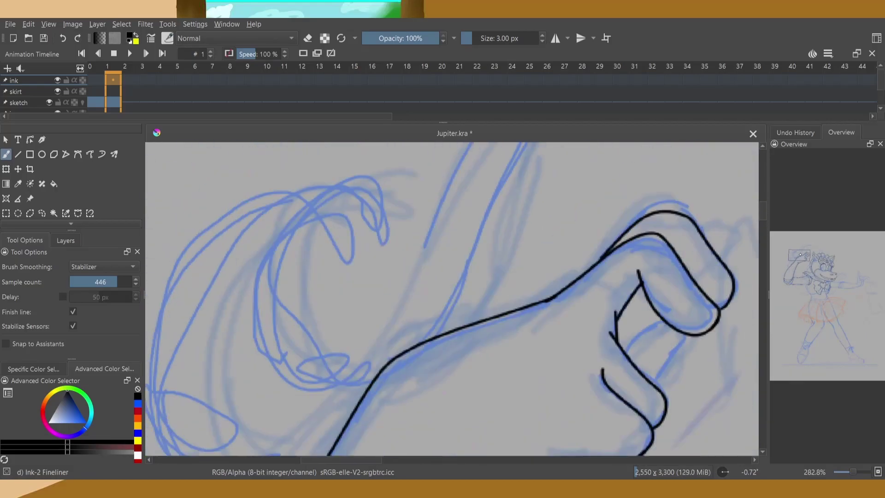
{"action": "left_click_drag", "start_coordinate": [652, 323], "coordinate": [585, 323]}
Ink the outstretched arm's upper and lower lines and its cuff bands, redrawing the outer band.
{"action": "mouse_move", "coordinate": [618, 335]}
{"action": "left_mouse_down"}
{"action": "mouse_move", "coordinate": [590, 383]}
{"action": "mouse_move", "coordinate": [415, 230]}
{"action": "left_mouse_up"}
{"action": "left_click_drag", "start_coordinate": [599, 368], "coordinate": [415, 277]}
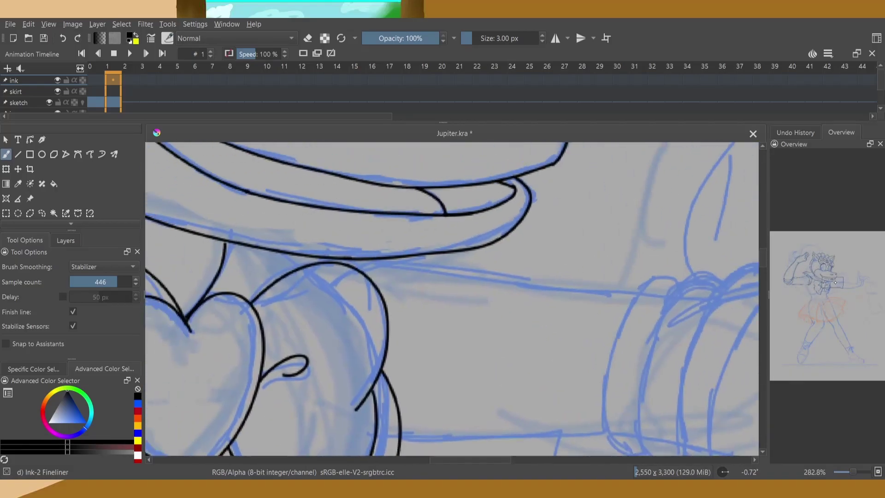
{"action": "left_click_drag", "start_coordinate": [358, 265], "coordinate": [629, 297]}
{"action": "left_click_drag", "start_coordinate": [581, 439], "coordinate": [513, 340]}
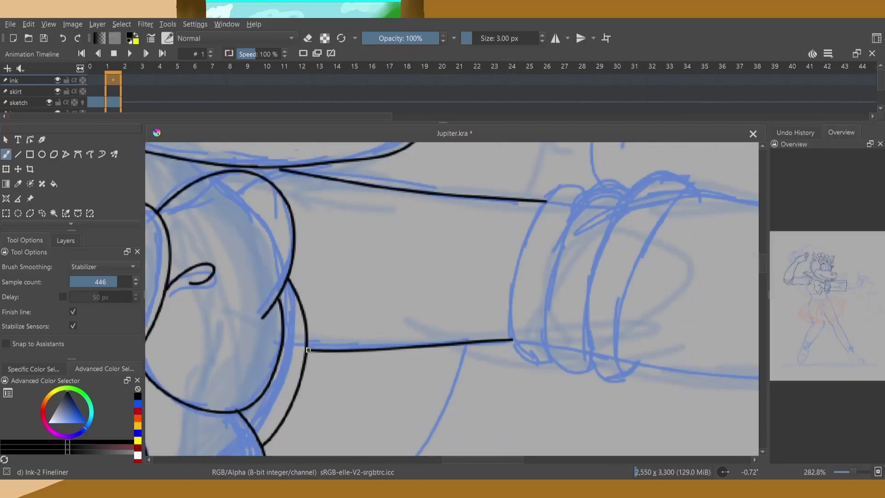
{"action": "left_click_drag", "start_coordinate": [588, 193], "coordinate": [553, 359]}
{"action": "left_click_drag", "start_coordinate": [699, 193], "coordinate": [648, 364]}
{"action": "key", "text": "ctrl+z"}
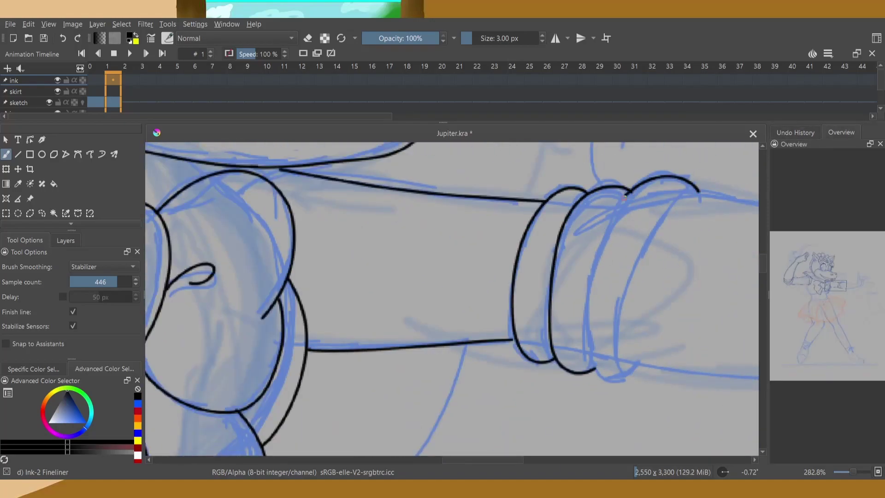
{"action": "key", "text": "ctrl+z"}
{"action": "left_click_drag", "start_coordinate": [700, 193], "coordinate": [648, 364]}
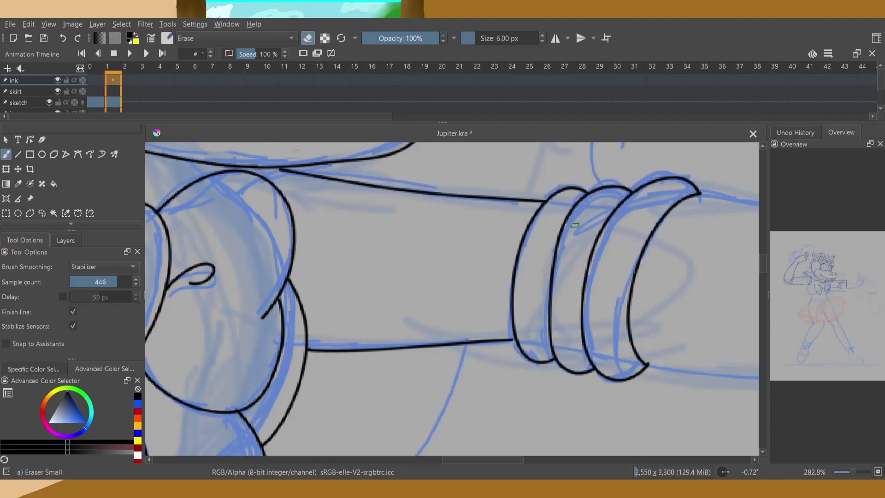
Clean up the cuff bands with the small eraser and redraw the upper forearm line.
{"action": "left_click_drag", "start_coordinate": [576, 277], "coordinate": [299, 258]}
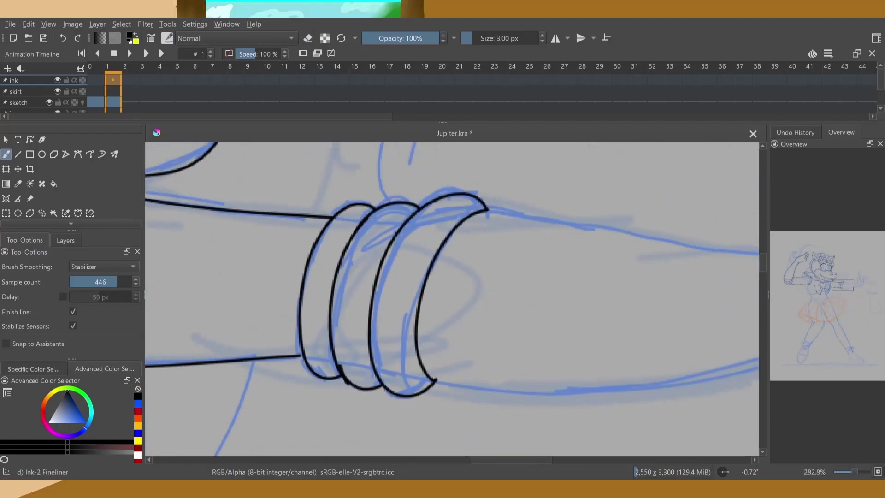
{"action": "key", "text": "plus"}
{"action": "key", "text": "e"}
{"action": "key", "text": "minus"}
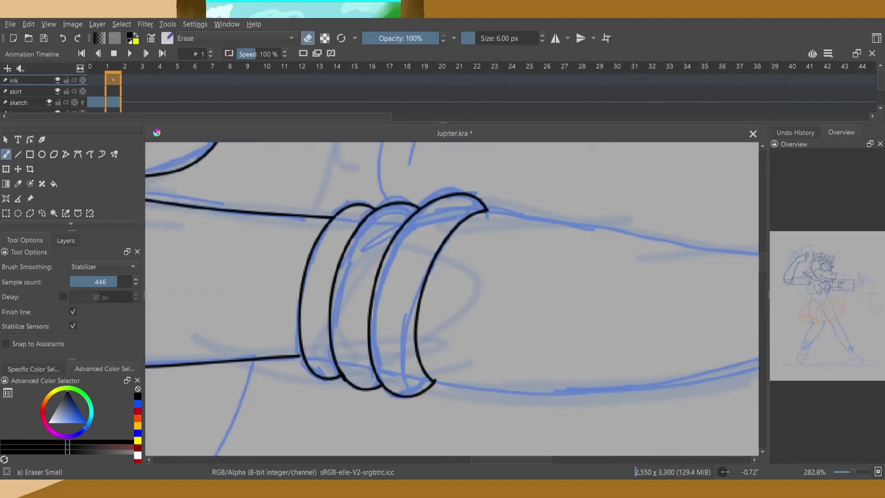
{"action": "left_click_drag", "start_coordinate": [507, 276], "coordinate": [349, 296]}
{"action": "key", "text": "e"}
{"action": "left_click_drag", "start_coordinate": [325, 230], "coordinate": [705, 238]}
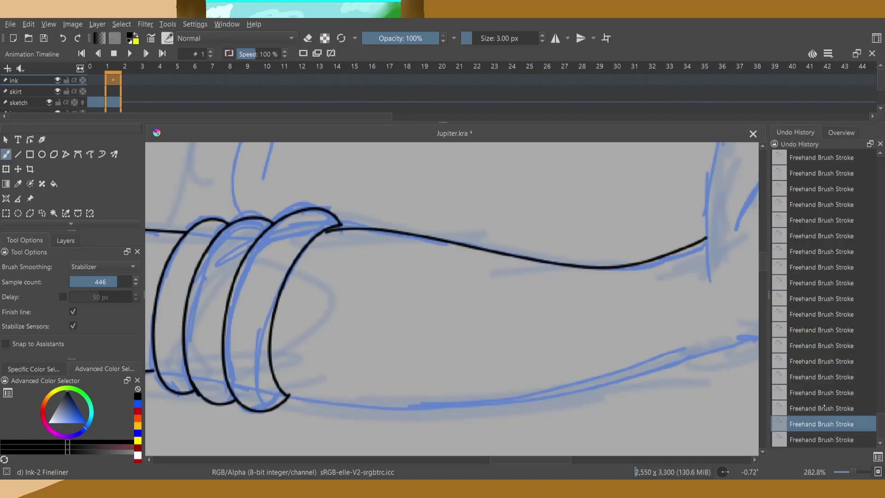
{"action": "key", "text": "ctrl+z"}
{"action": "left_click_drag", "start_coordinate": [286, 396], "coordinate": [730, 337]}
Ink the lower forearm line and start the pointing hand's top, thumb and curled finger.
{"action": "left_click_drag", "start_coordinate": [325, 228], "coordinate": [708, 244]}
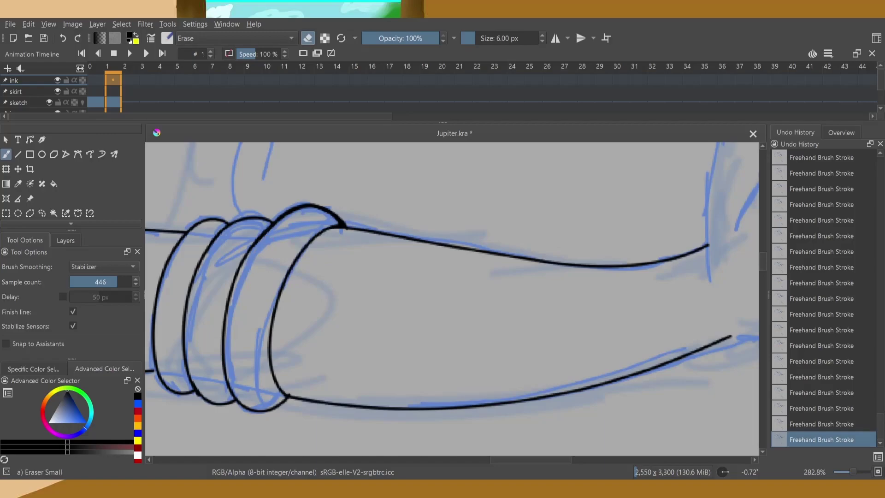
{"action": "left_click", "coordinate": [841, 132]}
{"action": "left_click_drag", "start_coordinate": [802, 277], "coordinate": [797, 270]}
{"action": "key", "text": "e"}
{"action": "left_click_drag", "start_coordinate": [378, 256], "coordinate": [291, 382]}
{"action": "left_click_drag", "start_coordinate": [293, 279], "coordinate": [330, 217]}
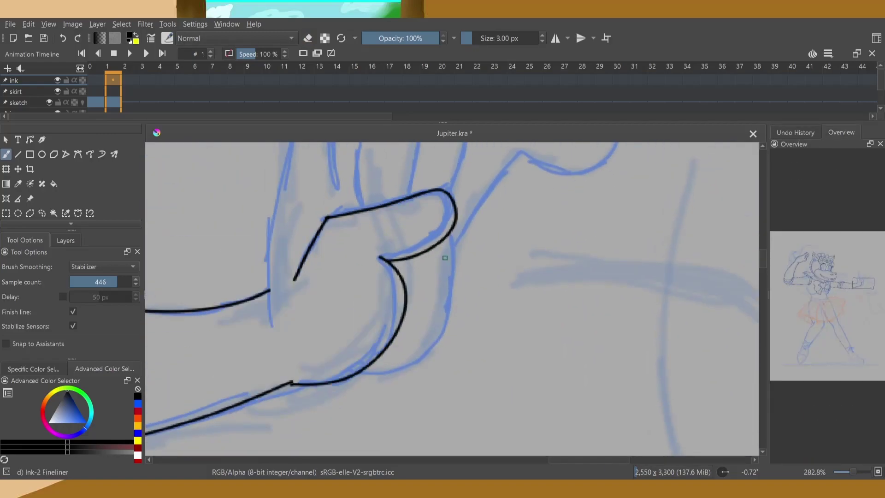
Ink the raised finger's base and sides, and outline the hand's curled fingers.
{"action": "left_click_drag", "start_coordinate": [370, 378], "coordinate": [400, 412]}
{"action": "key", "text": "minus"}
{"action": "left_click_drag", "start_coordinate": [332, 276], "coordinate": [404, 330]}
{"action": "left_click_drag", "start_coordinate": [401, 431], "coordinate": [405, 332]}
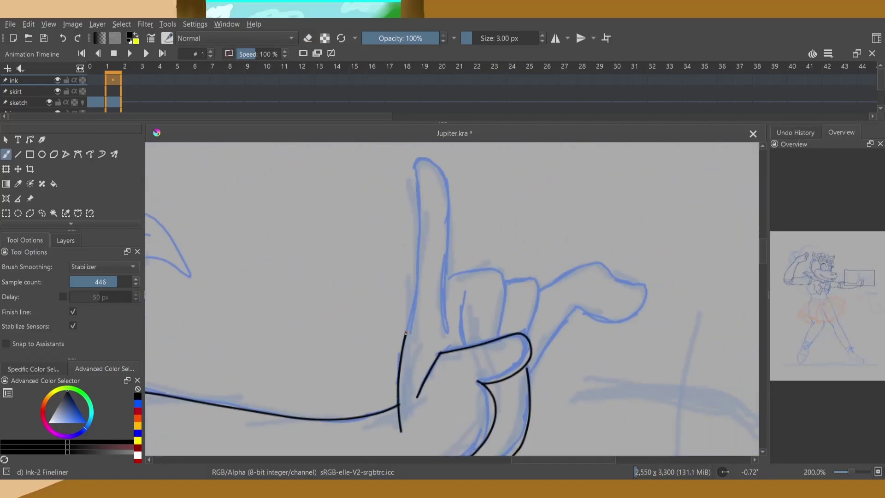
{"action": "key", "text": "slash"}
{"action": "key", "text": "plus"}
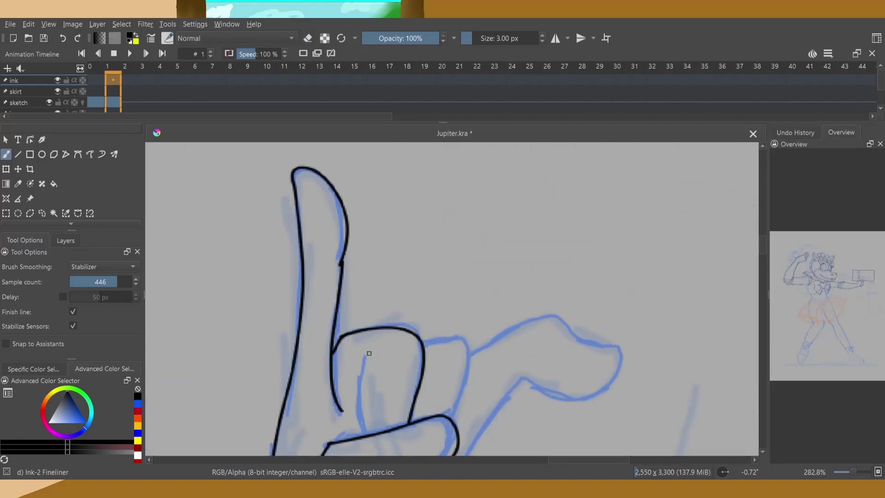
{"action": "right_click", "coordinate": [466, 326]}
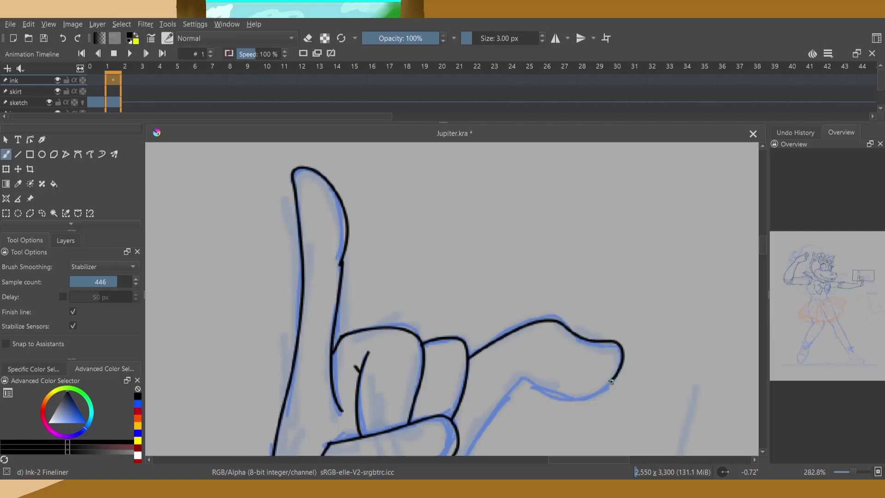
{"action": "left_click_drag", "start_coordinate": [519, 381], "coordinate": [639, 221]}
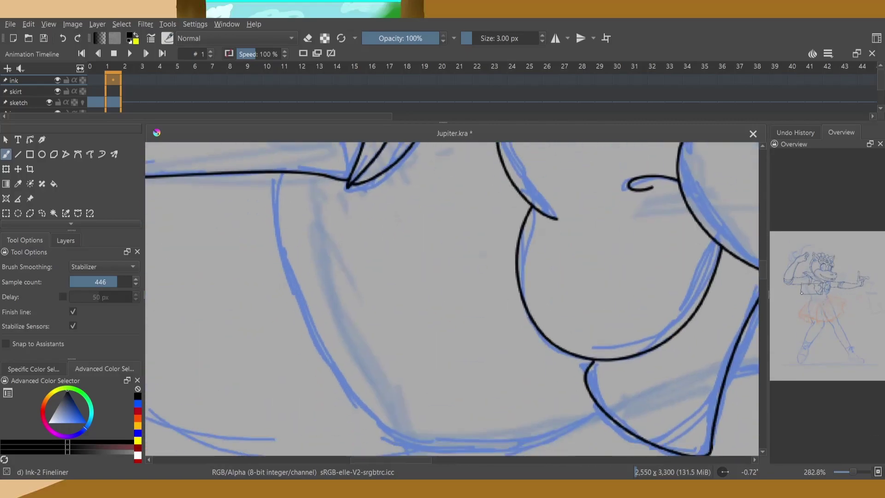
Ink the line under the bow and save Jupiter.kra.
{"action": "left_click_drag", "start_coordinate": [461, 300], "coordinate": [487, 326]}
{"action": "mouse_move", "coordinate": [194, 143]}
{"action": "left_mouse_down"}
{"action": "mouse_move", "coordinate": [290, 337]}
{"action": "mouse_move", "coordinate": [536, 277]}
{"action": "left_mouse_up"}
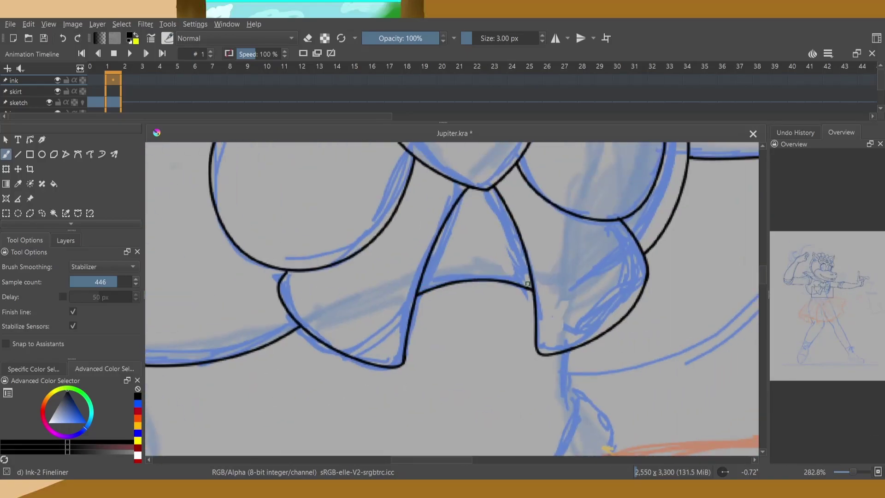
{"action": "key", "text": "ctrl+s"}
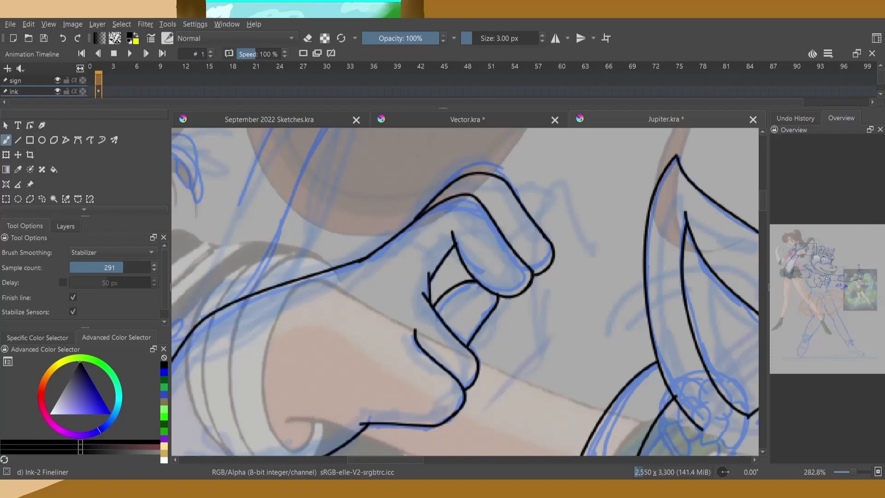
Ink the collar's left edge, undoing two unwanted upper-edge strokes.
{"action": "scroll", "coordinate": [464, 295], "scroll_direction": "down", "scroll_amount": 2}
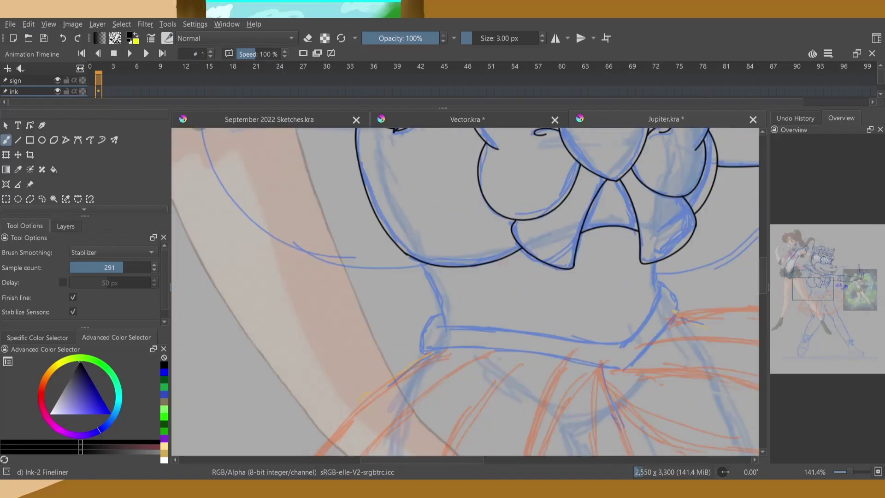
{"action": "scroll", "coordinate": [597, 346], "scroll_direction": "up", "scroll_amount": 2}
{"action": "left_click_drag", "start_coordinate": [284, 282], "coordinate": [605, 388]}
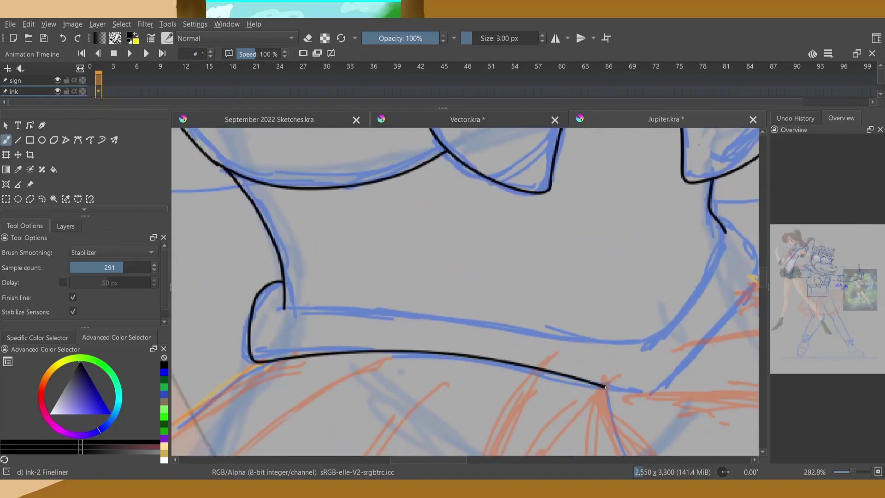
{"action": "left_click_drag", "start_coordinate": [271, 304], "coordinate": [669, 340]}
{"action": "left_click", "coordinate": [795, 118]}
{"action": "key", "text": "ctrl+z"}
{"action": "mouse_move", "coordinate": [271, 305]}
{"action": "left_mouse_down"}
{"action": "mouse_move", "coordinate": [645, 354]}
{"action": "mouse_move", "coordinate": [278, 313]}
{"action": "left_mouse_up"}
{"action": "key", "text": "ctrl+z"}
Erase a stray corner with the small eraser and ink another collar outline stroke.
{"action": "right_click", "coordinate": [271, 302]}
{"action": "left_click", "coordinate": [223, 253]}
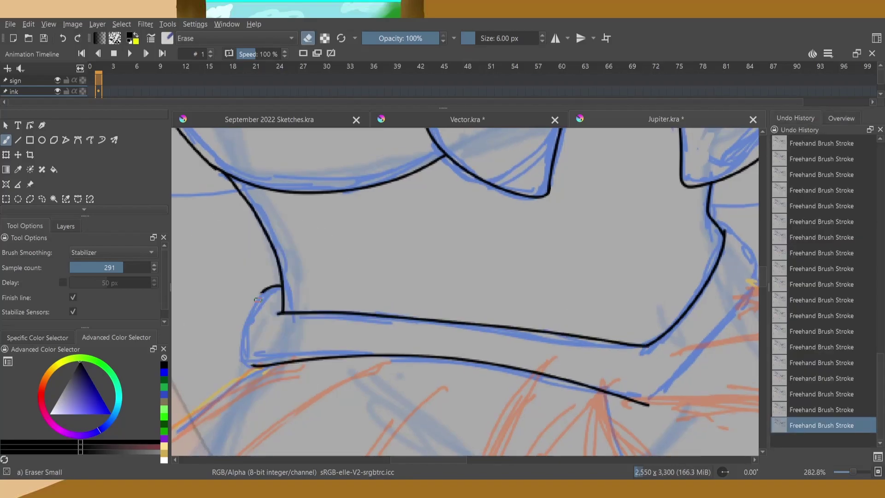
{"action": "left_click", "coordinate": [841, 118]}
{"action": "left_click", "coordinate": [825, 290]}
{"action": "left_click_drag", "start_coordinate": [465, 223], "coordinate": [394, 345]}
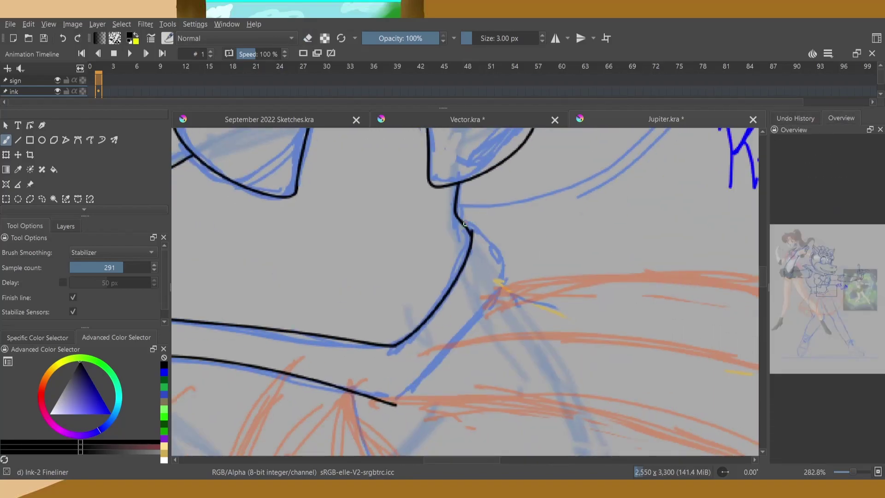
{"action": "scroll", "coordinate": [466, 294], "scroll_direction": "down", "scroll_amount": 4}
Ink the skirt's top curves, its hooked right end and the outer skirt line.
{"action": "scroll", "coordinate": [465, 295], "scroll_direction": "up", "scroll_amount": 2}
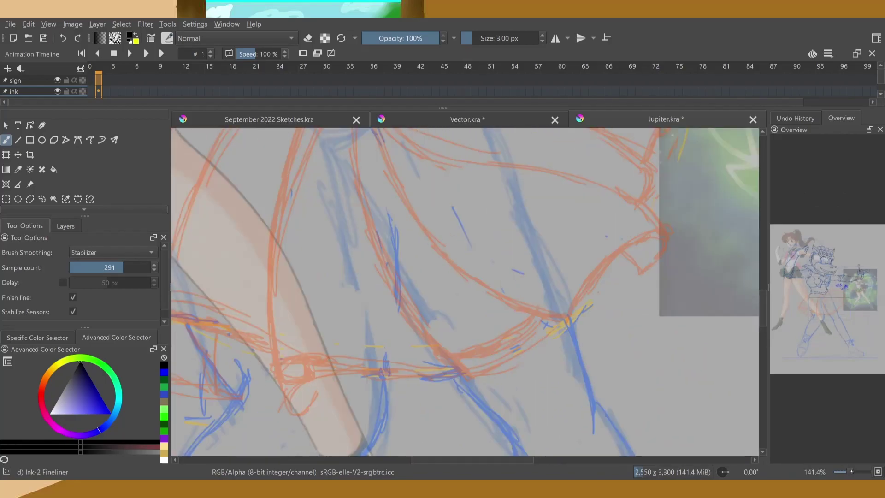
{"action": "left_click_drag", "start_coordinate": [373, 162], "coordinate": [618, 183]}
{"action": "left_click_drag", "start_coordinate": [322, 226], "coordinate": [571, 344]}
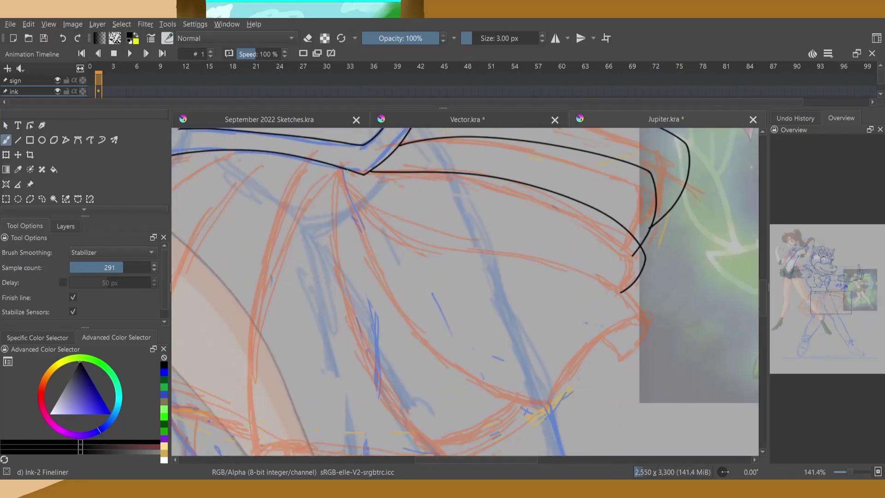
{"action": "left_click_drag", "start_coordinate": [620, 292], "coordinate": [592, 340]}
{"action": "left_click_drag", "start_coordinate": [492, 398], "coordinate": [553, 408]}
{"action": "left_click", "coordinate": [820, 305]}
{"action": "mouse_move", "coordinate": [488, 136]}
{"action": "left_mouse_down"}
{"action": "mouse_move", "coordinate": [597, 414]}
{"action": "mouse_move", "coordinate": [677, 373]}
{"action": "left_mouse_up"}
{"action": "left_click_drag", "start_coordinate": [810, 294], "coordinate": [815, 293]}
Ink a left pleat curve and a pleat running from the skirt top to a hooked hem tip.
{"action": "left_click_drag", "start_coordinate": [401, 143], "coordinate": [330, 431]}
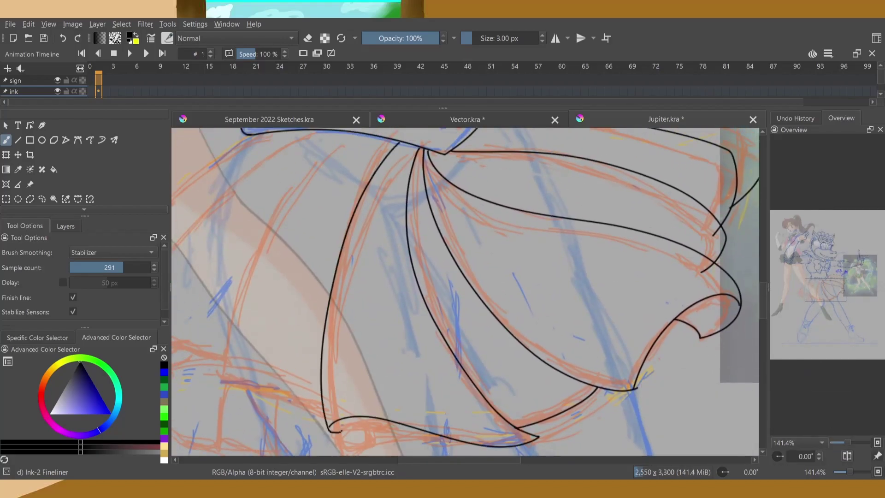
{"action": "left_click", "coordinate": [795, 117]}
{"action": "left_click", "coordinate": [841, 118]}
{"action": "left_click_drag", "start_coordinate": [815, 294], "coordinate": [809, 288]}
{"action": "left_click_drag", "start_coordinate": [562, 149], "coordinate": [460, 381]}
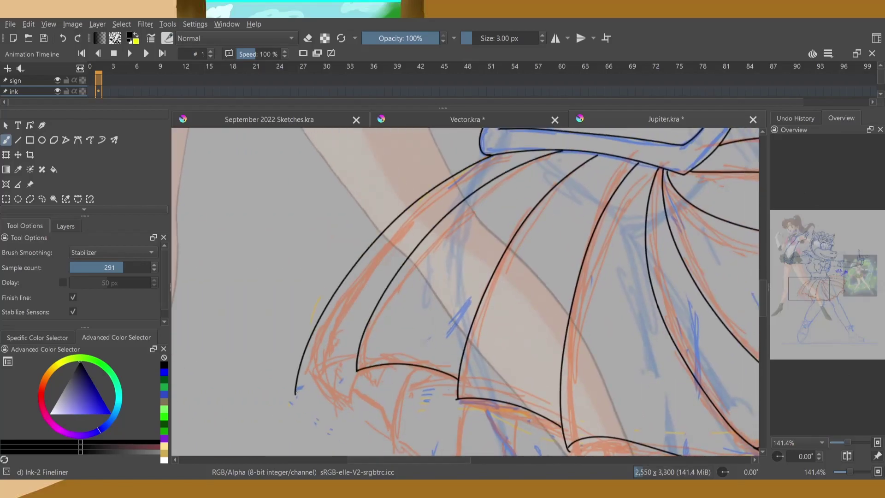
{"action": "left_click_drag", "start_coordinate": [356, 369], "coordinate": [352, 422]}
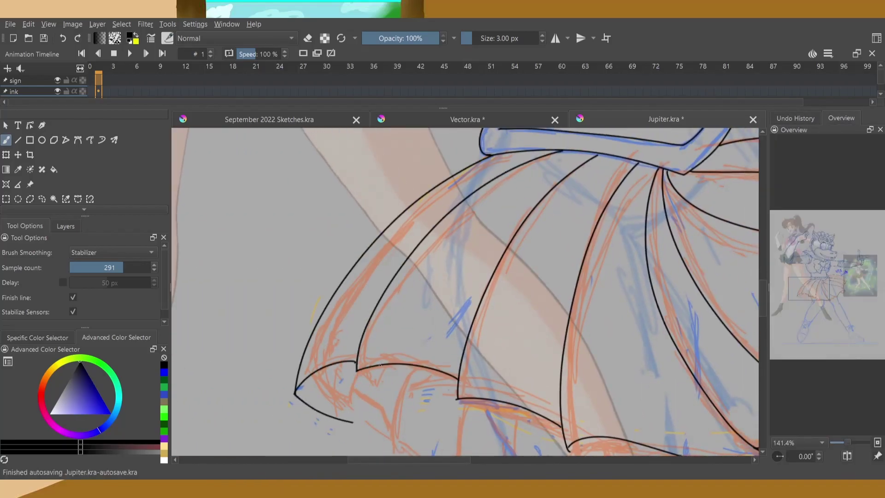
Erase the old left pleat curve and redraw it and a neighbouring pleat as hem hooks.
{"action": "left_click_drag", "start_coordinate": [380, 365], "coordinate": [286, 244]}
{"action": "key", "text": "e"}
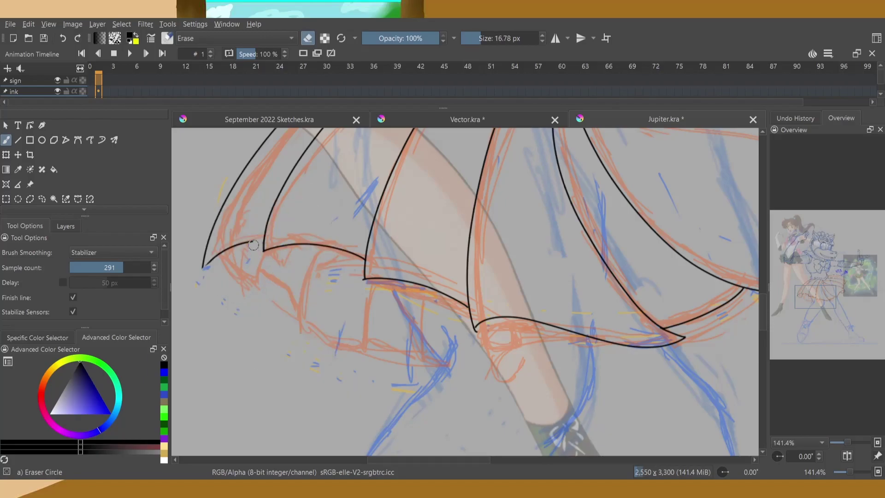
{"action": "left_click_drag", "start_coordinate": [202, 267], "coordinate": [263, 247]}
{"action": "right_click", "coordinate": [253, 244]}
{"action": "left_click", "coordinate": [211, 198]}
{"action": "left_click_drag", "start_coordinate": [205, 249], "coordinate": [269, 287]}
{"action": "left_click_drag", "start_coordinate": [288, 244], "coordinate": [269, 286]}
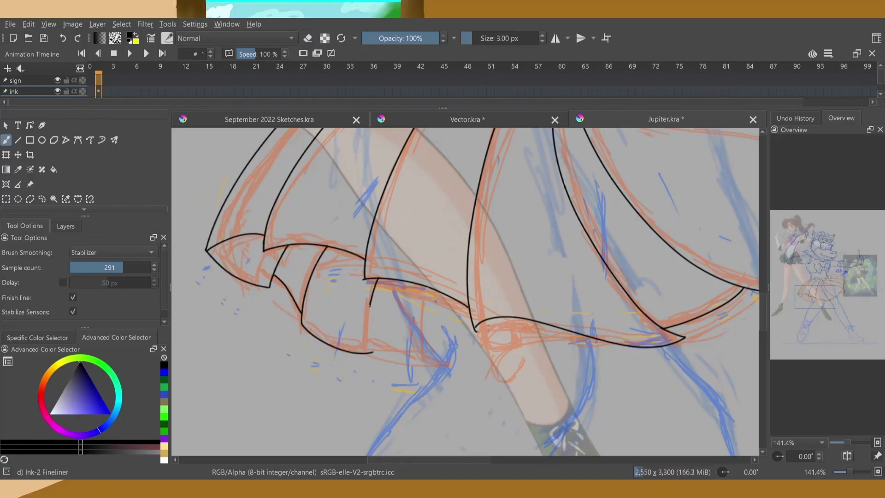
Trim the ink tail past a pleat join and close the gap at a pleat tip.
{"action": "scroll", "coordinate": [440, 363], "scroll_direction": "up", "scroll_amount": 2}
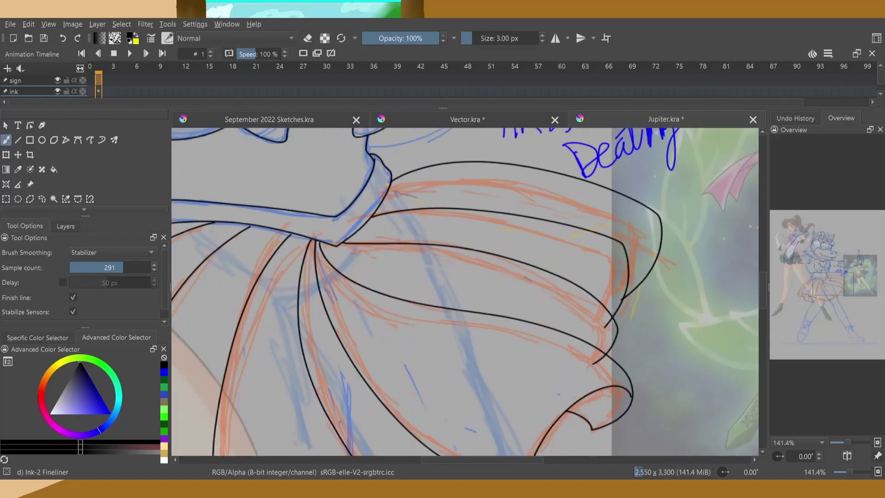
{"action": "scroll", "coordinate": [440, 364], "scroll_direction": "up", "scroll_amount": 2}
{"action": "left_click_drag", "start_coordinate": [459, 370], "coordinate": [436, 406]}
{"action": "scroll", "coordinate": [437, 406], "scroll_direction": "down", "scroll_amount": 1}
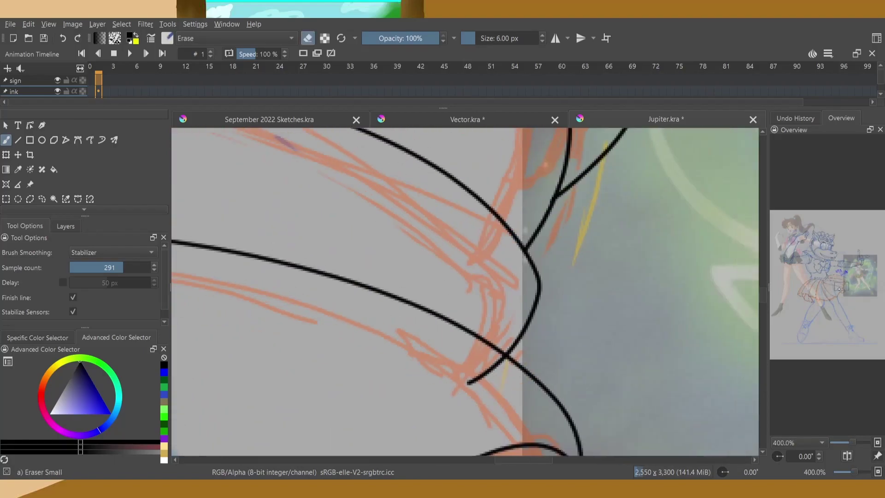
{"action": "left_click_drag", "start_coordinate": [837, 290], "coordinate": [803, 307]}
{"action": "right_click", "coordinate": [409, 322]}
{"action": "left_click", "coordinate": [375, 351]}
{"action": "right_click", "coordinate": [595, 313]}
{"action": "left_click", "coordinate": [563, 341]}
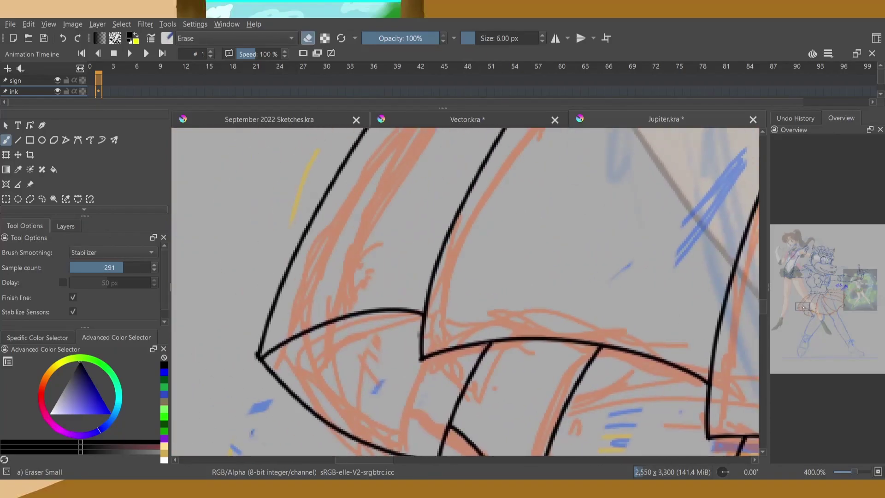
{"action": "right_click", "coordinate": [335, 318]}
{"action": "left_click", "coordinate": [302, 345]}
{"action": "left_click_drag", "start_coordinate": [257, 355], "coordinate": [422, 328]}
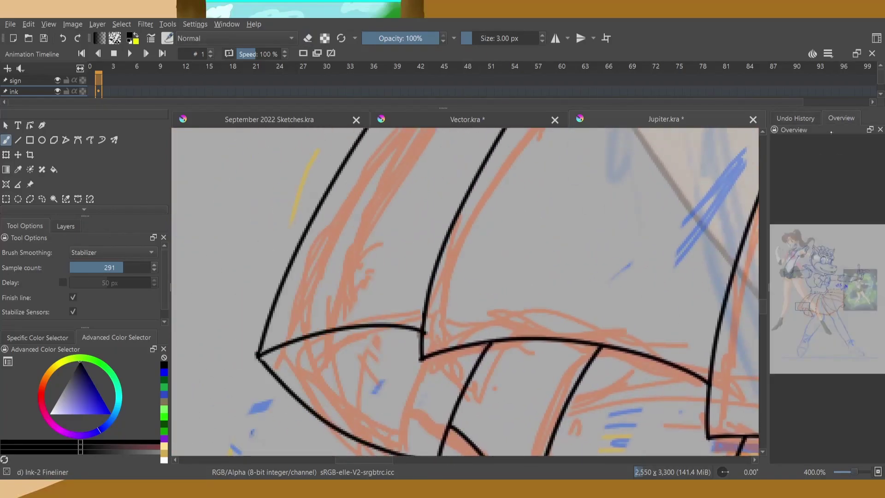
Switch to the small eraser and pan across the neighbouring pleat tips down to the lower leg.
{"action": "left_click", "coordinate": [841, 118]}
{"action": "left_click_drag", "start_coordinate": [803, 307], "coordinate": [811, 313]}
{"action": "right_click", "coordinate": [639, 315]}
{"action": "left_click", "coordinate": [606, 343]}
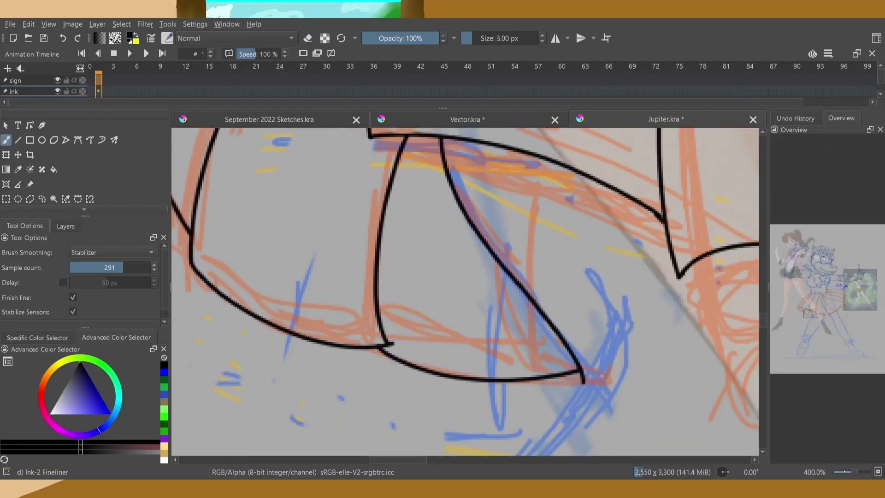
{"action": "scroll", "coordinate": [417, 253], "scroll_direction": "down", "scroll_amount": 2}
{"action": "left_click_drag", "start_coordinate": [622, 300], "coordinate": [368, 187]}
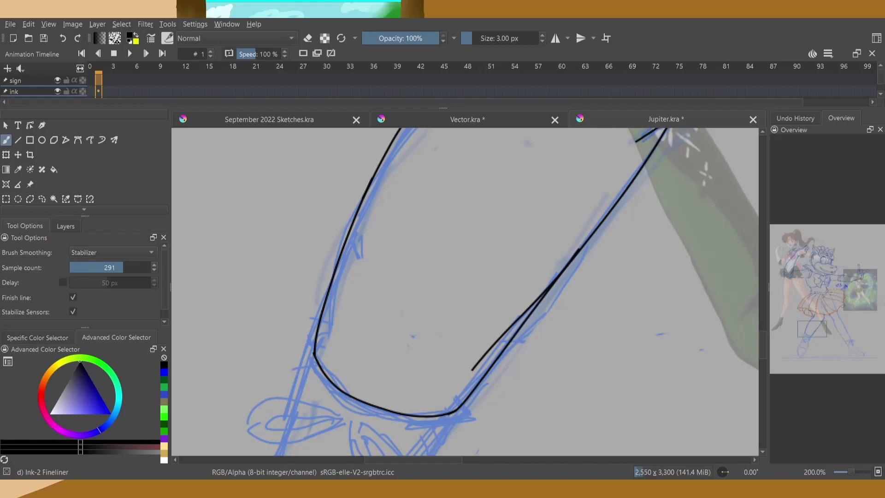
Ink the leg's long outline down along the blue guide.
{"action": "left_click_drag", "start_coordinate": [551, 274], "coordinate": [589, 227]}
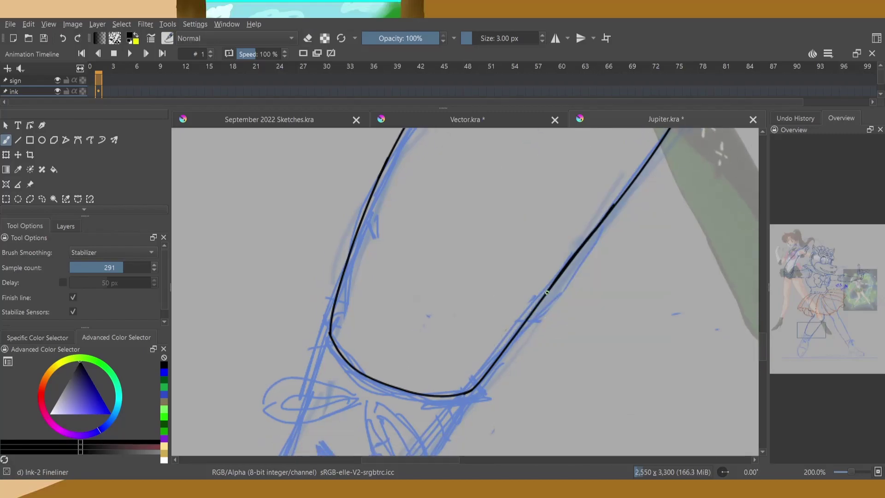
{"action": "left_click_drag", "start_coordinate": [547, 292], "coordinate": [444, 358]}
{"action": "right_click", "coordinate": [447, 326]}
{"action": "left_click", "coordinate": [489, 295]}
{"action": "mouse_move", "coordinate": [350, 397]}
{"action": "left_mouse_down"}
{"action": "mouse_move", "coordinate": [636, 141]}
{"action": "mouse_move", "coordinate": [319, 288]}
{"action": "left_mouse_up"}
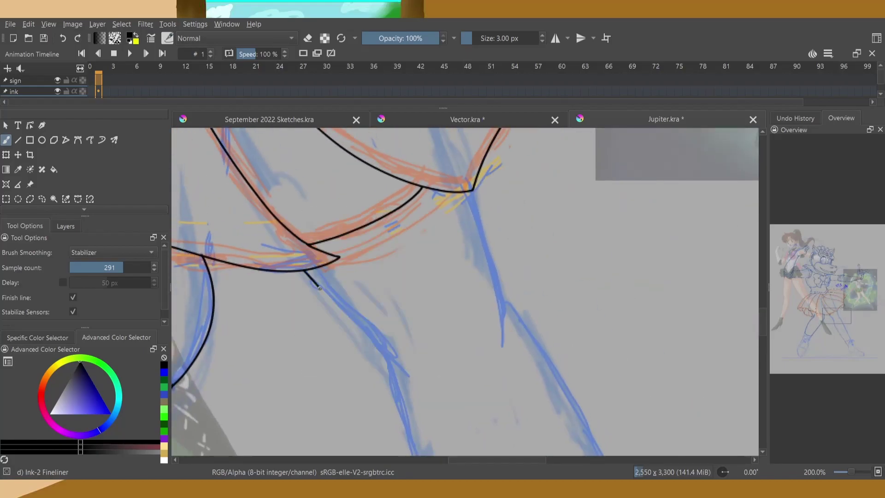
{"action": "left_click_drag", "start_coordinate": [476, 216], "coordinate": [502, 343]}
{"action": "left_click_drag", "start_coordinate": [502, 343], "coordinate": [392, 182]}
{"action": "left_click_drag", "start_coordinate": [389, 134], "coordinate": [513, 339]}
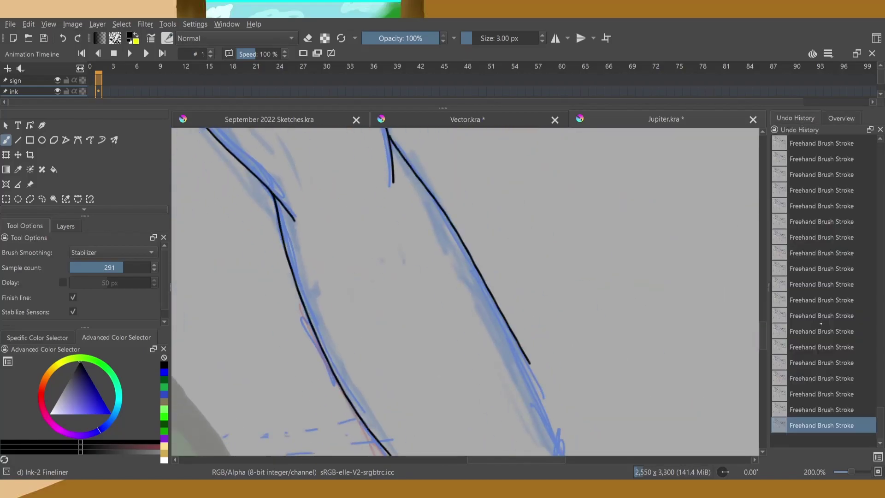
Ink the leg's bottom curve and the line below the knee, then the shoe's instep.
{"action": "left_click_drag", "start_coordinate": [842, 314], "coordinate": [842, 327]}
{"action": "key", "text": "e"}
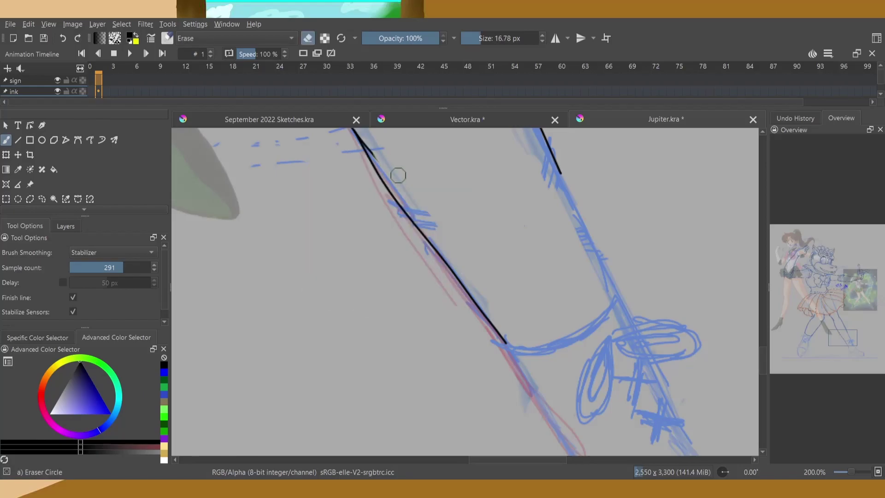
{"action": "left_click_drag", "start_coordinate": [516, 349], "coordinate": [571, 339]}
{"action": "key", "text": "e"}
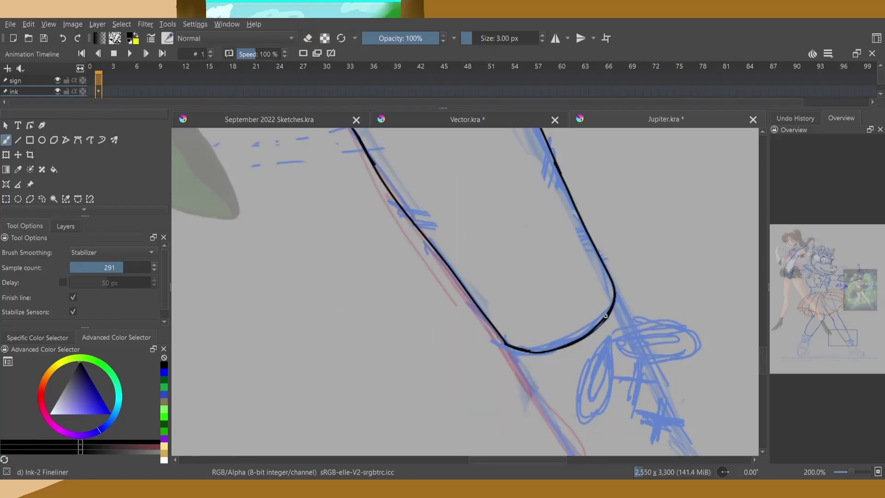
{"action": "left_click_drag", "start_coordinate": [843, 338], "coordinate": [850, 342]}
{"action": "left_click_drag", "start_coordinate": [453, 196], "coordinate": [479, 249]}
{"action": "left_click_drag", "start_coordinate": [850, 342], "coordinate": [857, 352]}
{"action": "right_click", "coordinate": [551, 325]}
{"action": "left_click_drag", "start_coordinate": [404, 159], "coordinate": [509, 254]}
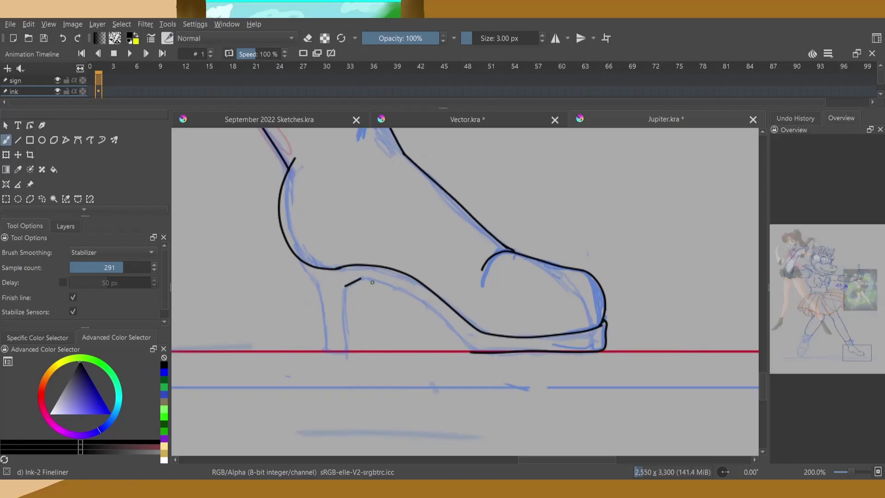
Extend the inner heel line, then erase and undo the messy heel strokes.
{"action": "left_click_drag", "start_coordinate": [372, 283], "coordinate": [467, 351]}
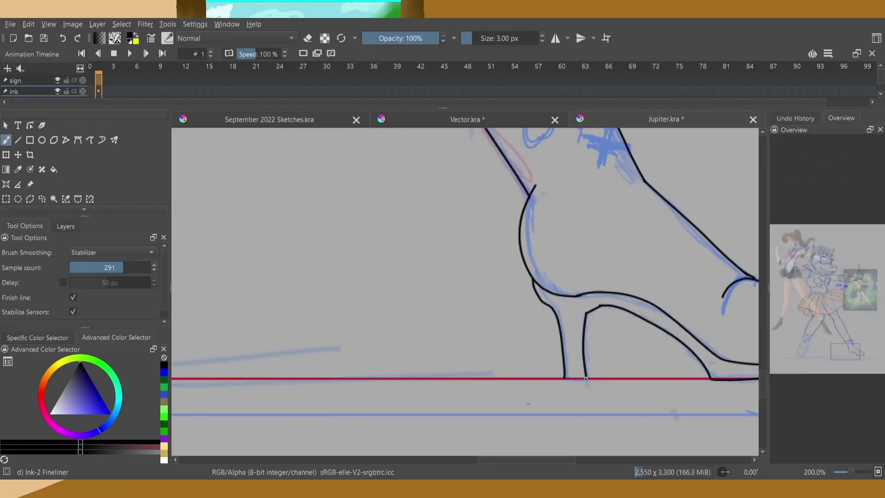
{"action": "right_click", "coordinate": [589, 306]}
{"action": "left_click", "coordinate": [535, 243]}
{"action": "left_click_drag", "start_coordinate": [586, 313], "coordinate": [597, 307]}
{"action": "key", "text": "ctrl+z"}
{"action": "key", "text": "ctrl+z"}
{"action": "key", "text": "ctrl+z"}
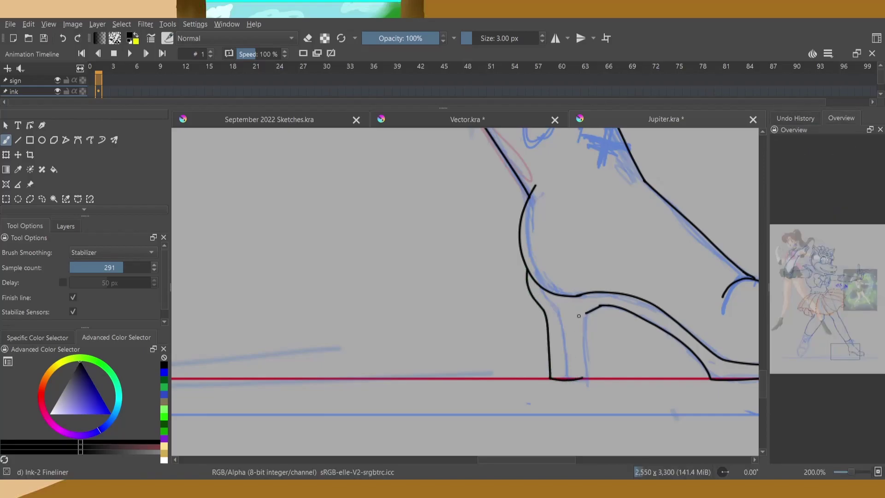
{"action": "key", "text": "ctrl+z"}
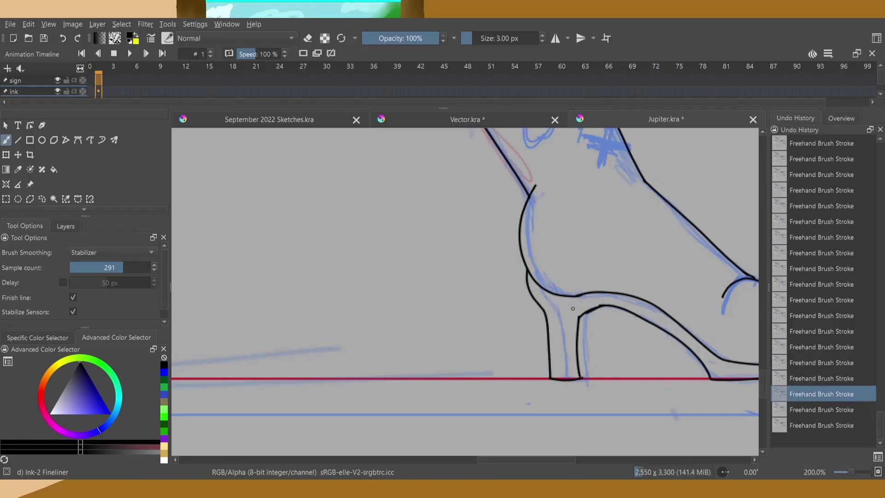
{"action": "key", "text": "ctrl+z"}
Ink the other leg's curved boot-top edge and its left and right outlines.
{"action": "left_click", "coordinate": [841, 118]}
{"action": "left_click_drag", "start_coordinate": [806, 323], "coordinate": [806, 337]}
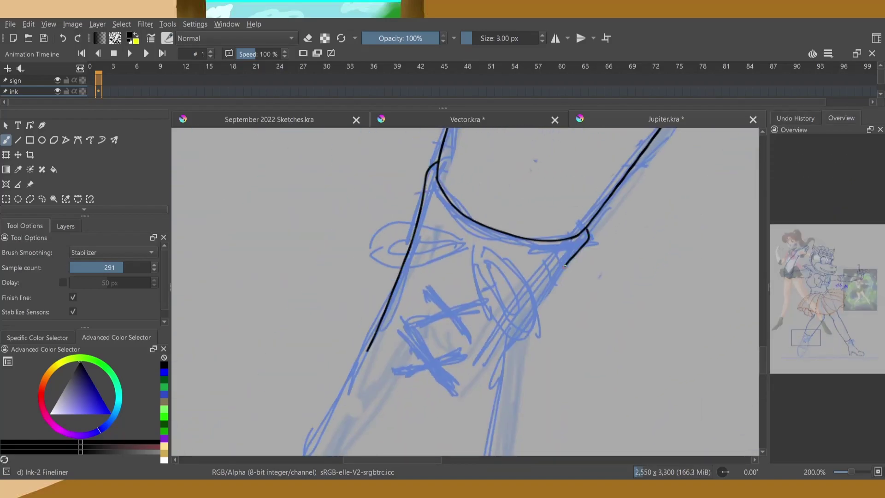
{"action": "scroll", "coordinate": [565, 266], "scroll_direction": "down", "scroll_amount": 2}
{"action": "left_click_drag", "start_coordinate": [567, 228], "coordinate": [476, 454]}
{"action": "scroll", "coordinate": [477, 453], "scroll_direction": "down", "scroll_amount": 2}
{"action": "left_click_drag", "start_coordinate": [435, 155], "coordinate": [342, 391]}
{"action": "scroll", "coordinate": [342, 391], "scroll_direction": "down", "scroll_amount": 2}
{"action": "left_click_drag", "start_coordinate": [507, 232], "coordinate": [340, 406]}
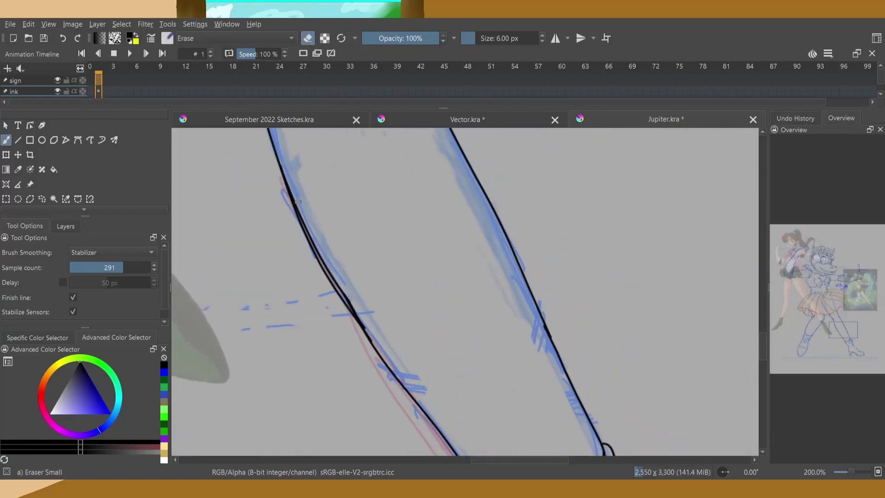
{"action": "right_click", "coordinate": [316, 212]}
{"action": "left_click", "coordinate": [282, 282]}
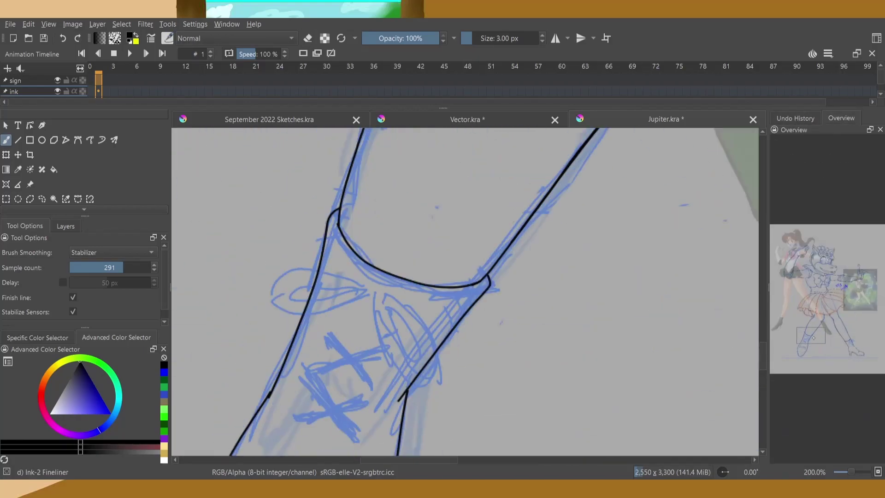
Name the new layer 'ink laces' and ink the first crossing lace strokes with the fineliner.
{"action": "type", "text": "ink laces"}
{"action": "key", "text": "Return"}
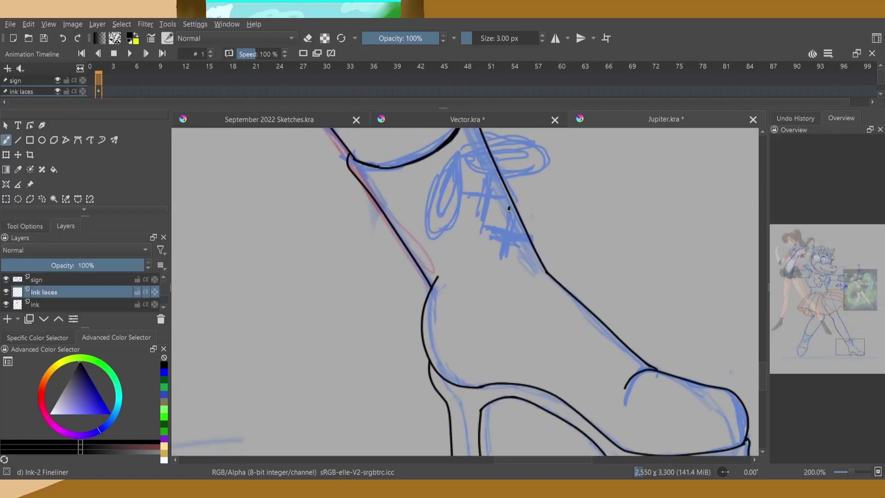
{"action": "scroll", "coordinate": [499, 253], "scroll_direction": "up", "scroll_amount": 3}
{"action": "mouse_move", "coordinate": [458, 208]}
{"action": "left_mouse_down"}
{"action": "mouse_move", "coordinate": [571, 240]}
{"action": "mouse_move", "coordinate": [576, 255]}
{"action": "left_mouse_up"}
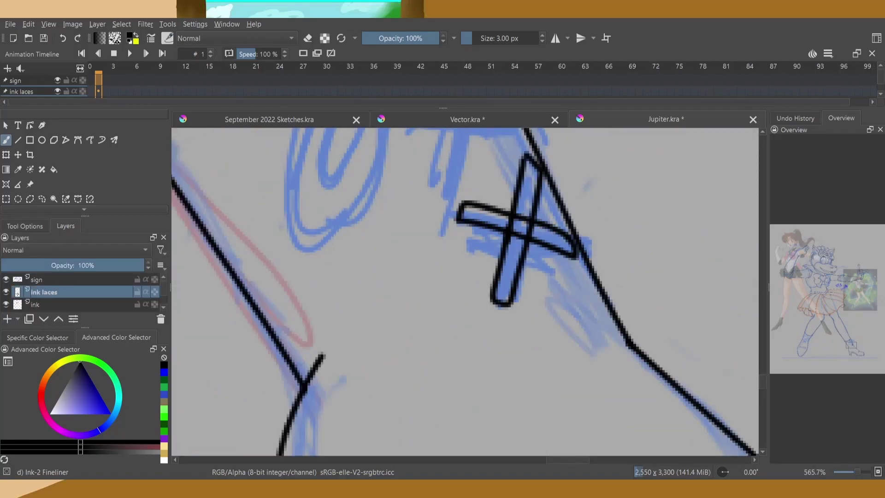
{"action": "left_click_drag", "start_coordinate": [536, 219], "coordinate": [563, 402]}
{"action": "left_click_drag", "start_coordinate": [461, 387], "coordinate": [424, 316]}
Erase where lace loops overlap and ink further diagonal and horizontal lace loops.
{"action": "right_click", "coordinate": [475, 298]}
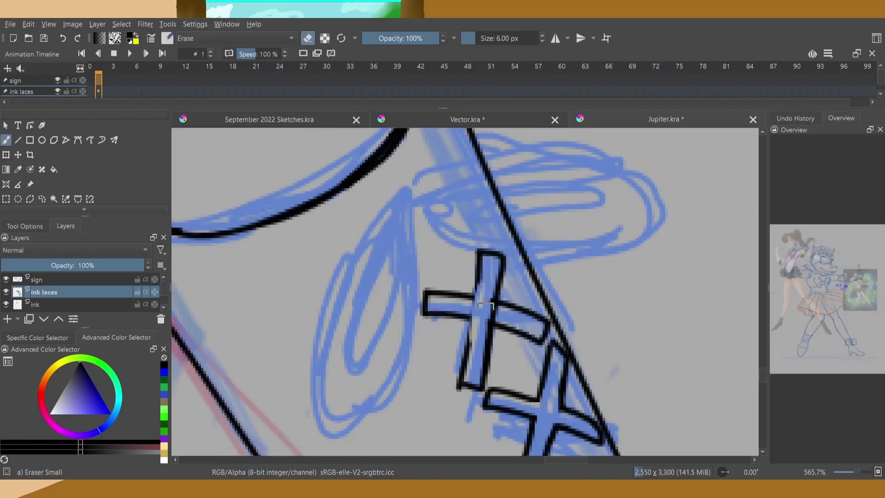
{"action": "left_click_drag", "start_coordinate": [497, 290], "coordinate": [496, 323]}
{"action": "right_click", "coordinate": [453, 331]}
{"action": "left_click_drag", "start_coordinate": [474, 268], "coordinate": [470, 364]}
{"action": "left_click_drag", "start_coordinate": [307, 247], "coordinate": [309, 249]}
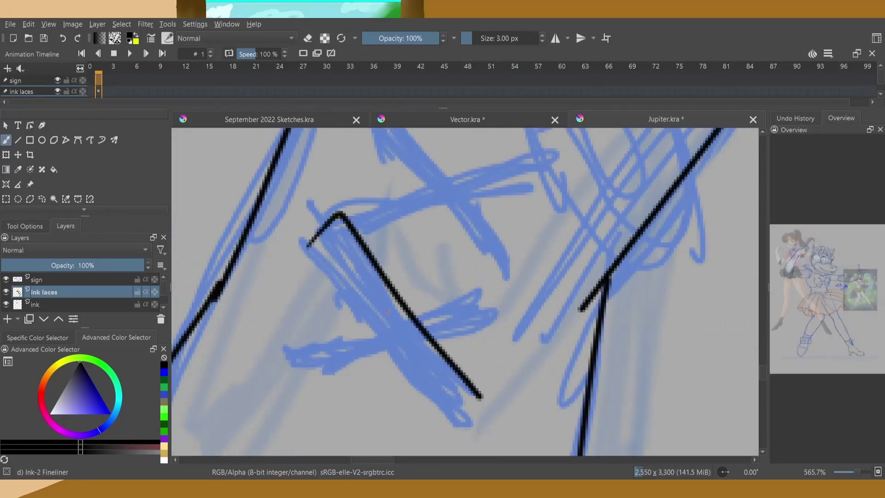
{"action": "left_click_drag", "start_coordinate": [279, 342], "coordinate": [496, 323]}
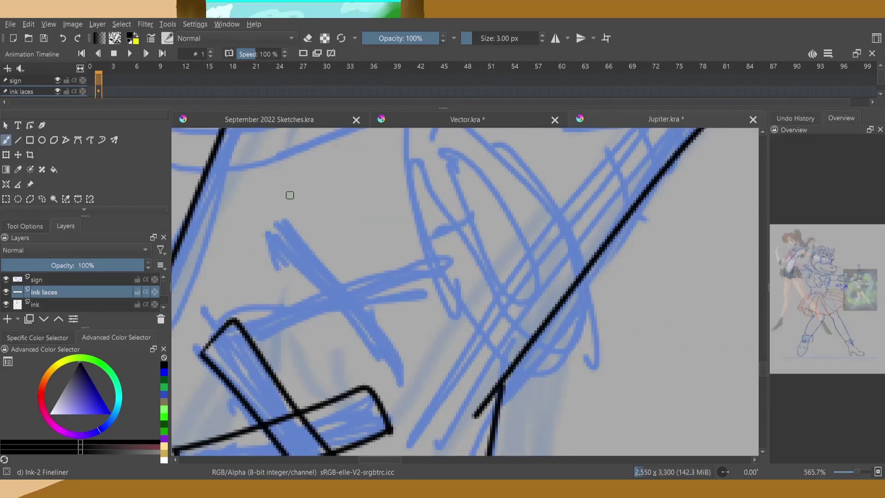
{"action": "left_click_drag", "start_coordinate": [288, 209], "coordinate": [390, 364]}
{"action": "left_click_drag", "start_coordinate": [249, 340], "coordinate": [461, 258]}
{"action": "key", "text": "ctrl+z"}
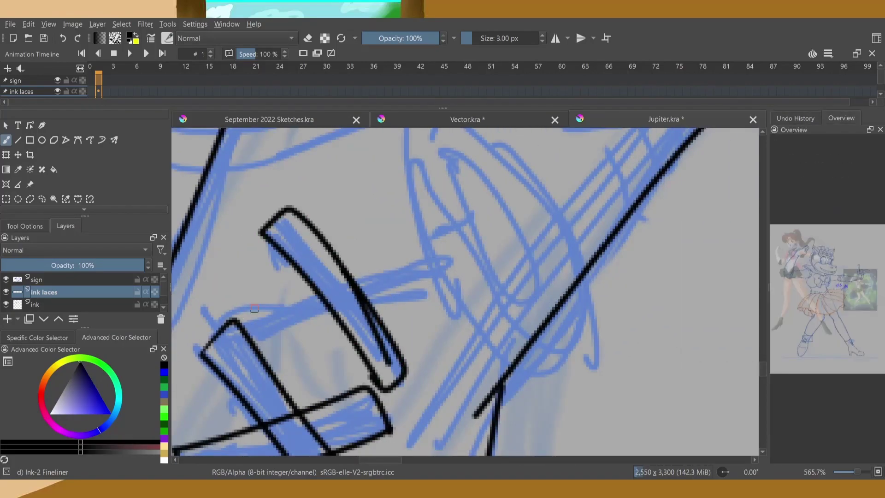
{"action": "left_click_drag", "start_coordinate": [248, 304], "coordinate": [463, 277]}
Ink two oval bow loops and erase the junction where the lines meet.
{"action": "right_click", "coordinate": [335, 278]}
{"action": "left_click", "coordinate": [376, 339]}
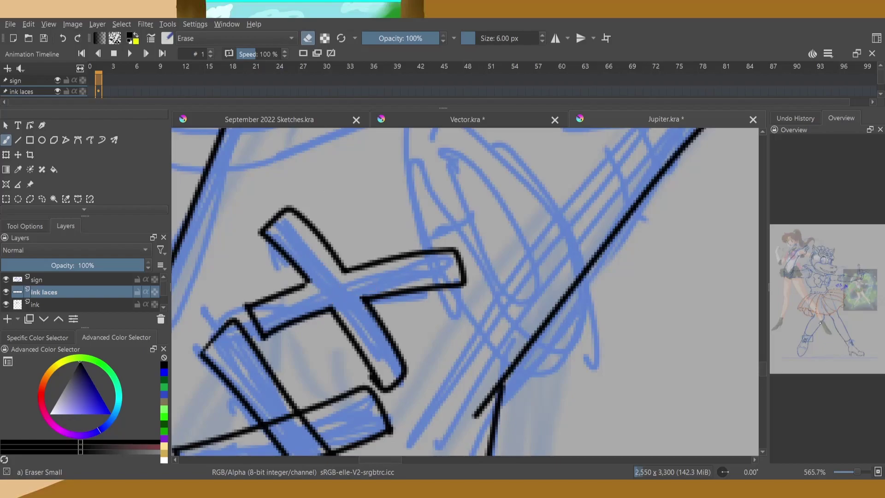
{"action": "left_click_drag", "start_coordinate": [285, 454], "coordinate": [391, 325]}
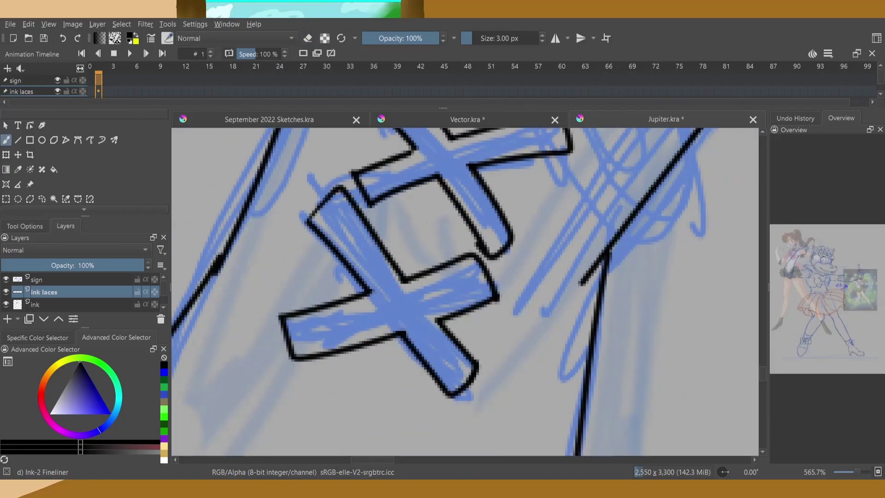
{"action": "mouse_move", "coordinate": [322, 267]}
{"action": "left_mouse_down"}
{"action": "mouse_move", "coordinate": [427, 281]}
{"action": "mouse_move", "coordinate": [333, 187]}
{"action": "mouse_move", "coordinate": [353, 202]}
{"action": "left_mouse_up"}
{"action": "right_click", "coordinate": [346, 242]}
{"action": "left_click", "coordinate": [351, 158]}
{"action": "right_click", "coordinate": [353, 203]}
{"action": "left_click", "coordinate": [352, 158]}
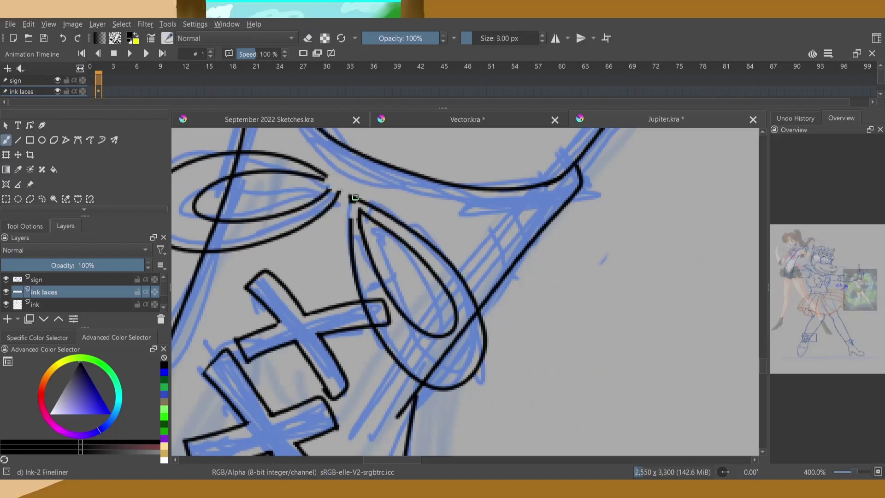
{"action": "right_click", "coordinate": [289, 235]}
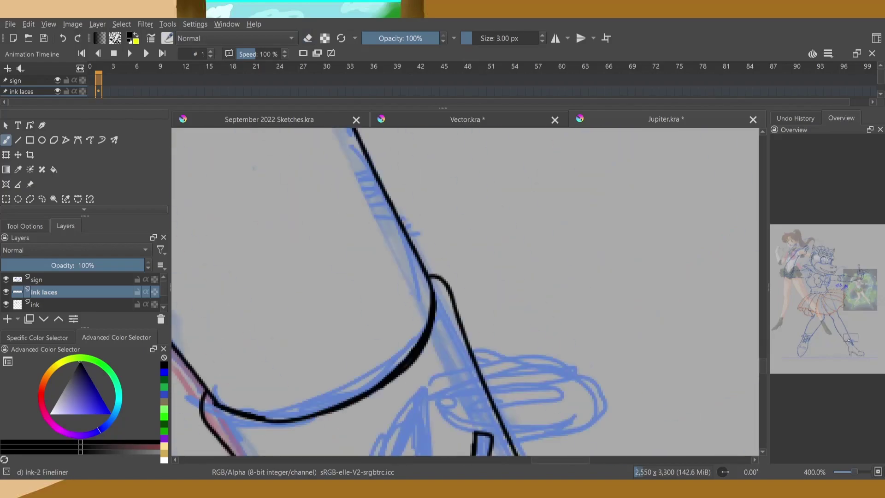
Ink the other boot's oval and teardrop bow loops, then zoom out and add a layer.
{"action": "left_click_drag", "start_coordinate": [808, 337], "coordinate": [851, 343]}
{"action": "left_click_drag", "start_coordinate": [392, 174], "coordinate": [451, 217]}
{"action": "left_click_drag", "start_coordinate": [422, 178], "coordinate": [461, 189]}
{"action": "left_click_drag", "start_coordinate": [390, 182], "coordinate": [392, 194]}
{"action": "left_click_drag", "start_coordinate": [380, 208], "coordinate": [383, 267]}
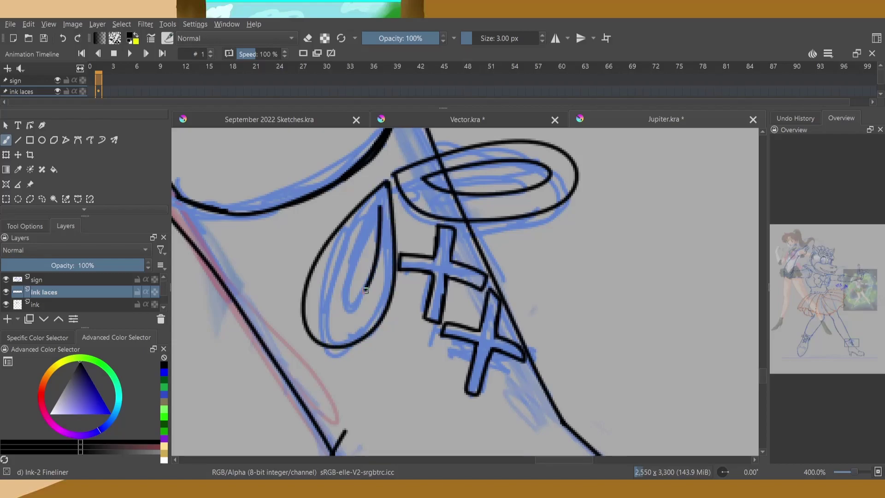
{"action": "key", "text": "ctrl+shift+0"}
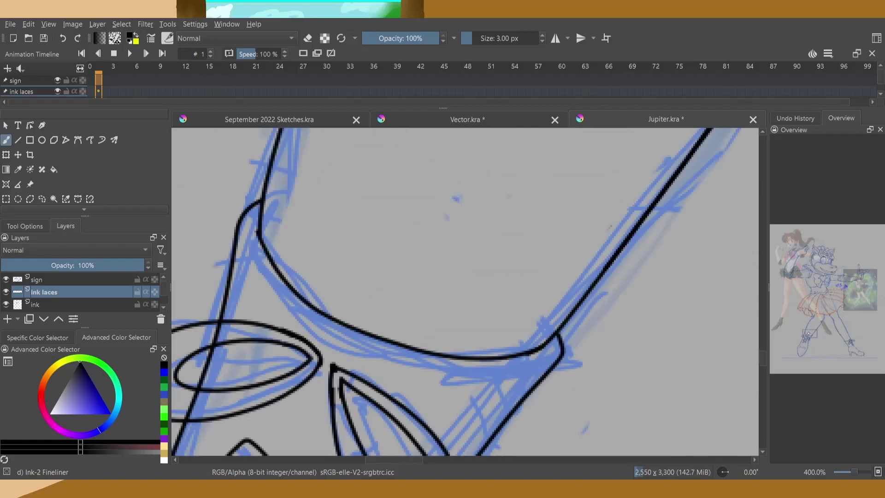
{"action": "key", "text": "Insert"}
On a layer named 'ink hair', ink a curling hair lock with a hooked downward curve.
{"action": "type", "text": "ink hair"}
{"action": "key", "text": "Return"}
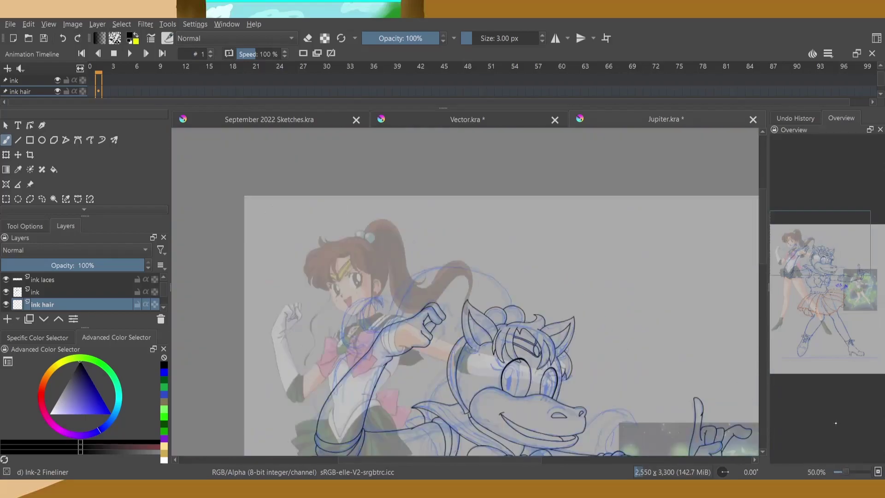
{"action": "left_click_drag", "start_coordinate": [820, 243], "coordinate": [818, 263]}
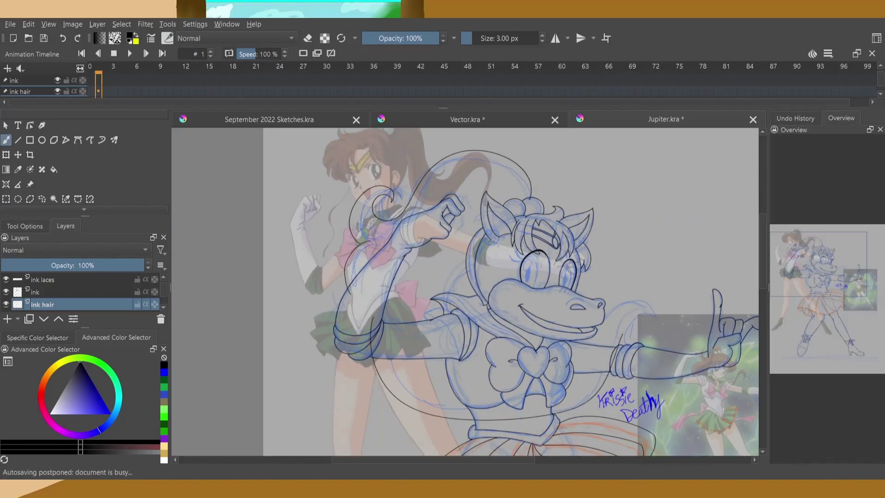
{"action": "left_click_drag", "start_coordinate": [592, 253], "coordinate": [645, 268]}
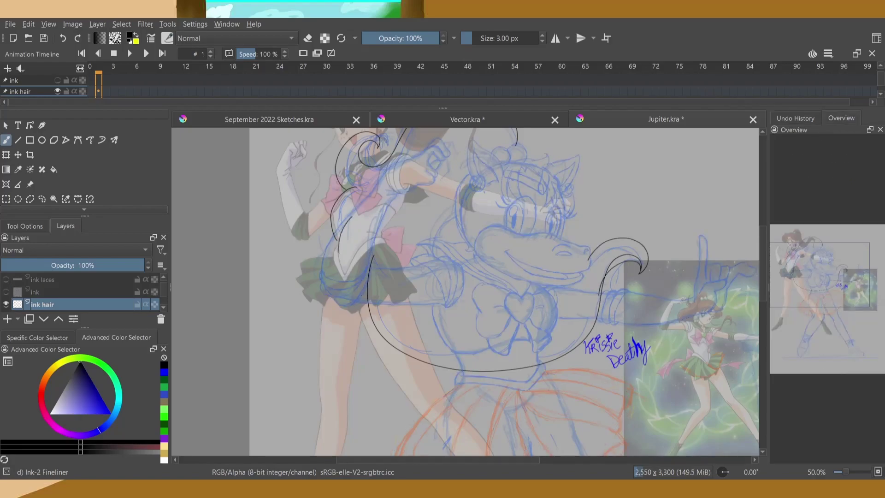
{"action": "scroll", "coordinate": [656, 279], "scroll_direction": "up", "scroll_amount": 4, "text": "ctrl"}
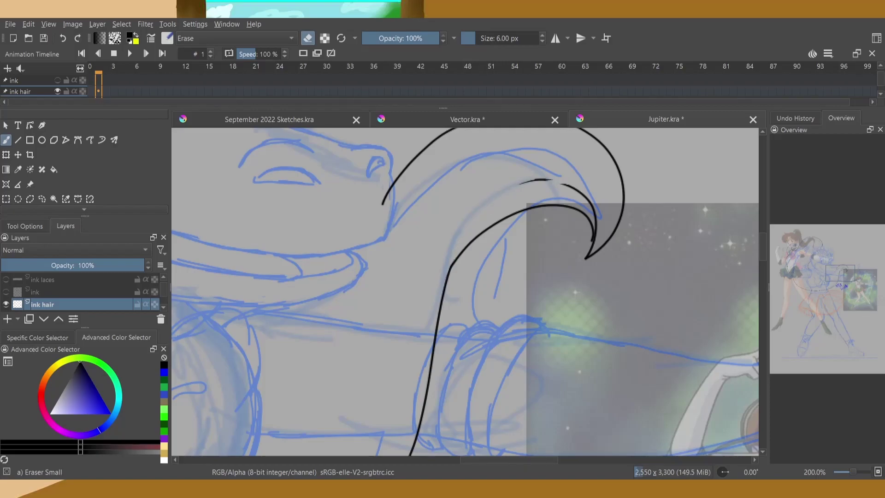
{"action": "key", "text": "e"}
{"action": "left_click_drag", "start_coordinate": [594, 230], "coordinate": [440, 322]}
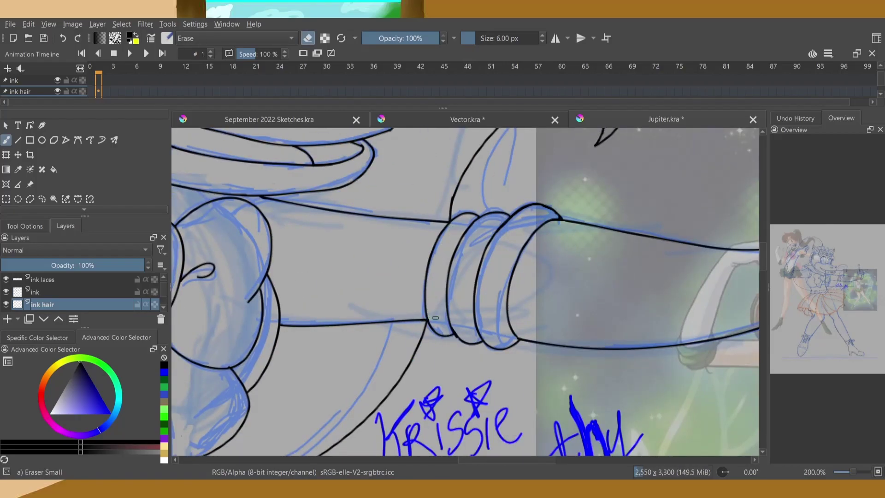
{"action": "right_click", "coordinate": [419, 316]}
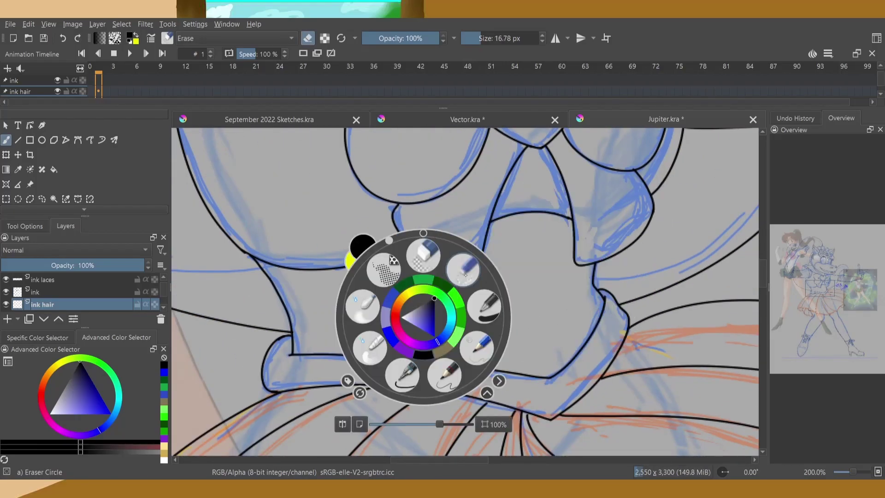
{"action": "left_click", "coordinate": [406, 249]}
{"action": "type", "text": "eyes"}
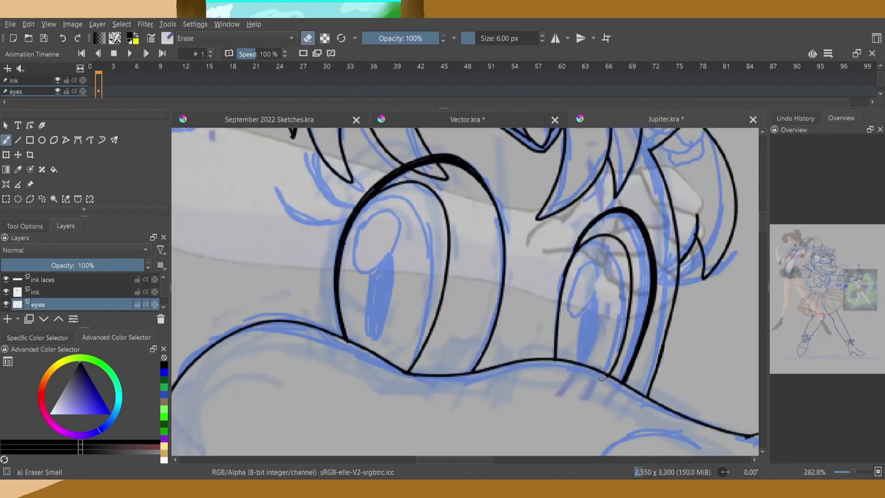
Paint solid black oval pupils in both eyes with Basic-1.
{"action": "left_click_drag", "start_coordinate": [590, 299], "coordinate": [599, 303]}
{"action": "left_click_drag", "start_coordinate": [369, 296], "coordinate": [381, 322]}
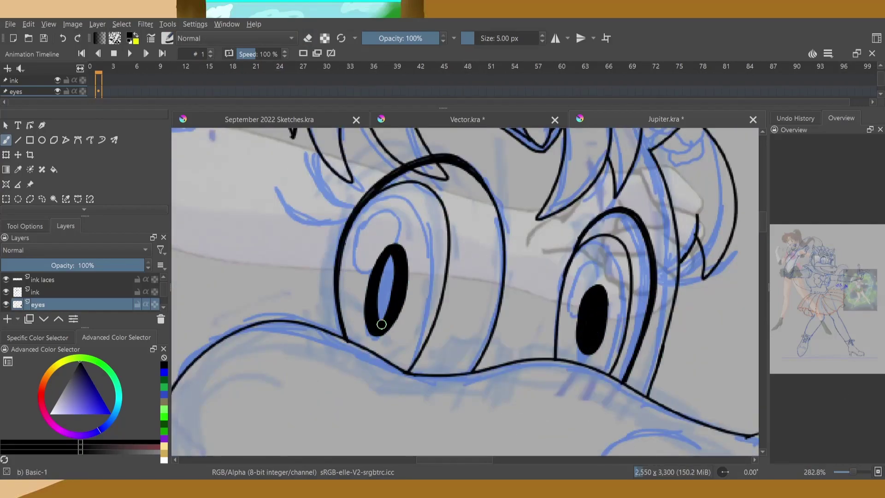
{"action": "right_click", "coordinate": [595, 263]}
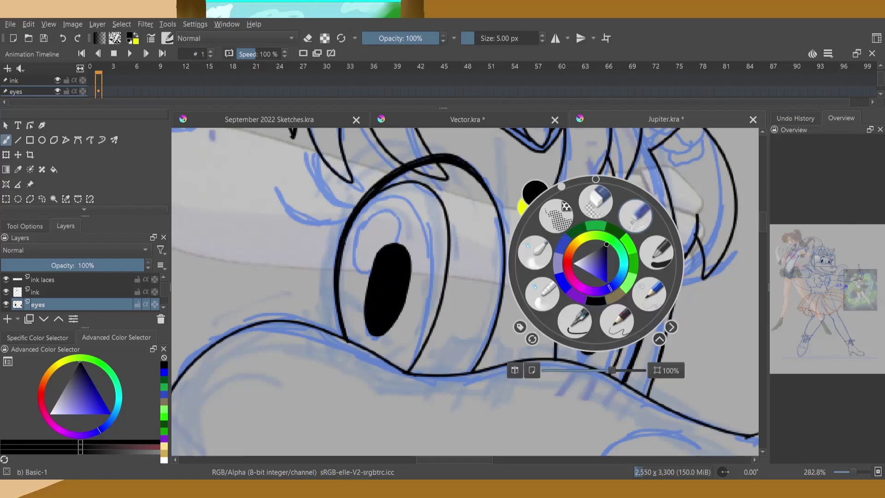
{"action": "left_click", "coordinate": [596, 221]}
Redraw the eyelashes with Ink-2 Fineliner, replacing the long lower lash, then fit the page.
{"action": "right_click", "coordinate": [616, 295]}
{"action": "left_click", "coordinate": [616, 254]}
{"action": "left_click_drag", "start_coordinate": [250, 201], "coordinate": [349, 230]}
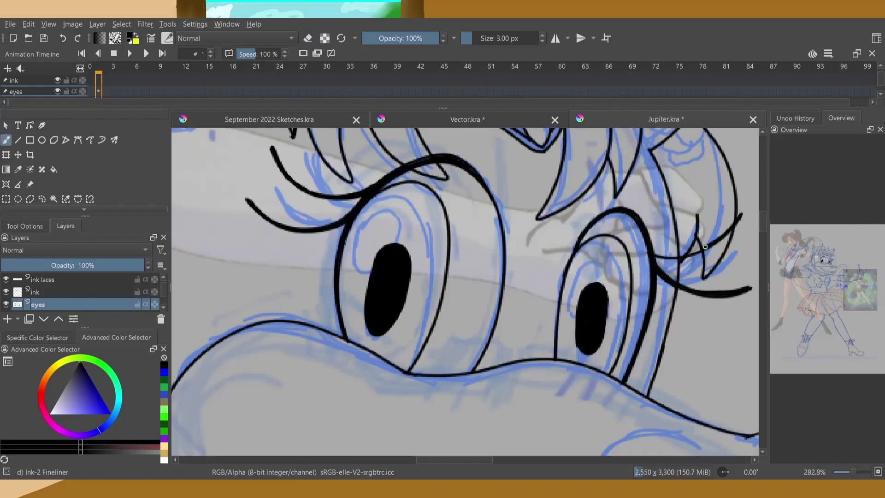
{"action": "left_click_drag", "start_coordinate": [751, 288], "coordinate": [659, 277]}
{"action": "key", "text": "e"}
{"action": "left_click_drag", "start_coordinate": [746, 256], "coordinate": [664, 270]}
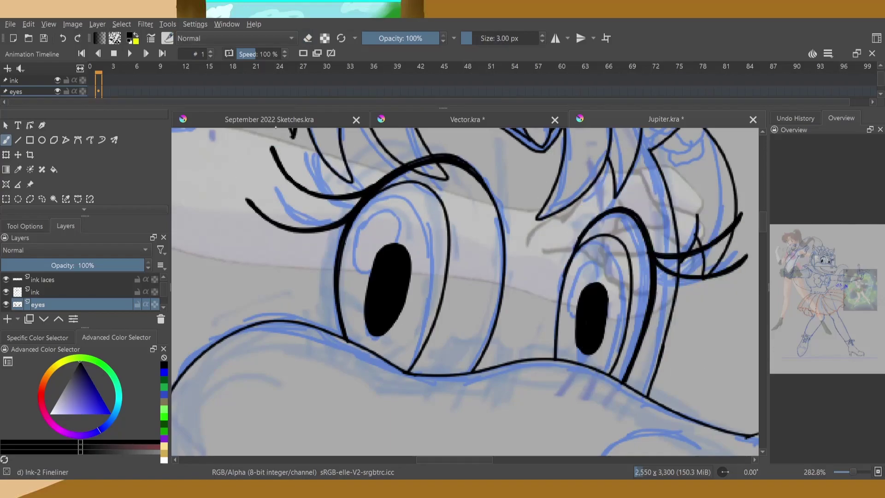
{"action": "left_click_drag", "start_coordinate": [267, 220], "coordinate": [264, 224]}
{"action": "key", "text": "2"}
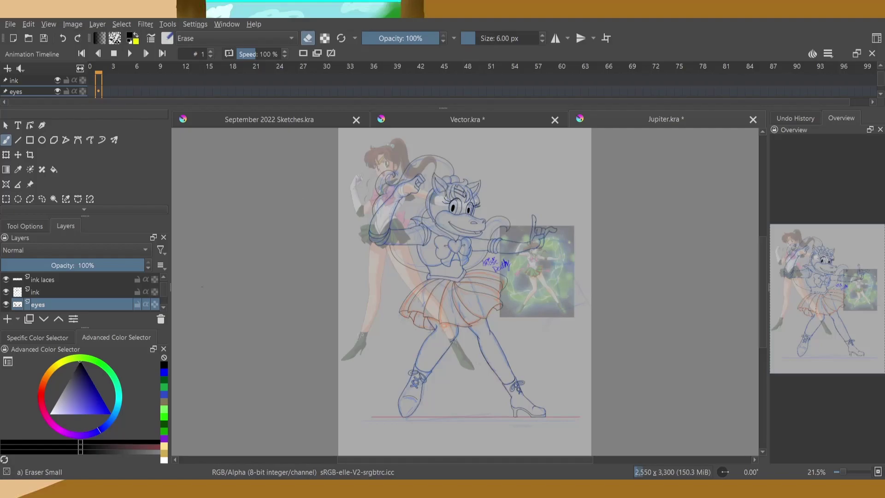
Paste the rose earring photo as a new 'ref' layer and position it.
{"action": "right_click", "coordinate": [268, 283]}
{"action": "key", "text": "t"}
{"action": "key", "text": "ctrl+z"}
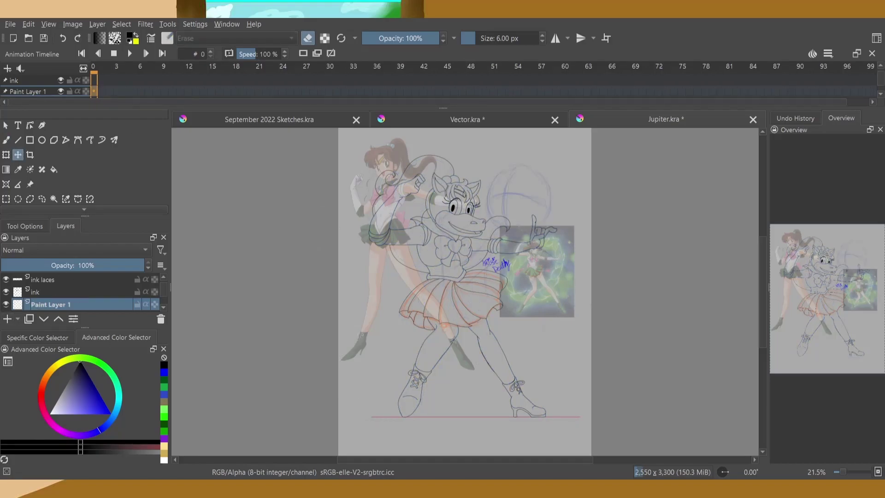
{"action": "key", "text": "ctrl+shift+z"}
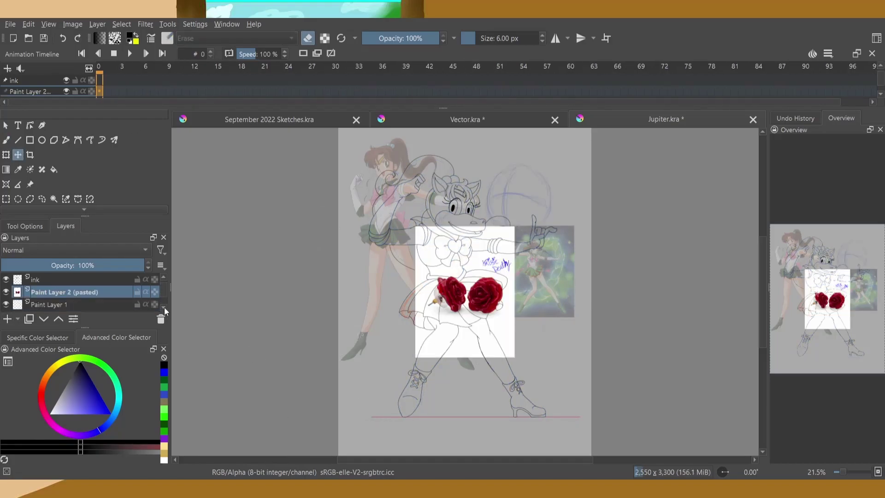
{"action": "key", "text": "ctrl+shift+z"}
{"action": "key", "text": "ctrl+shift+z"}
{"action": "key", "text": "ctrl+shift+z"}
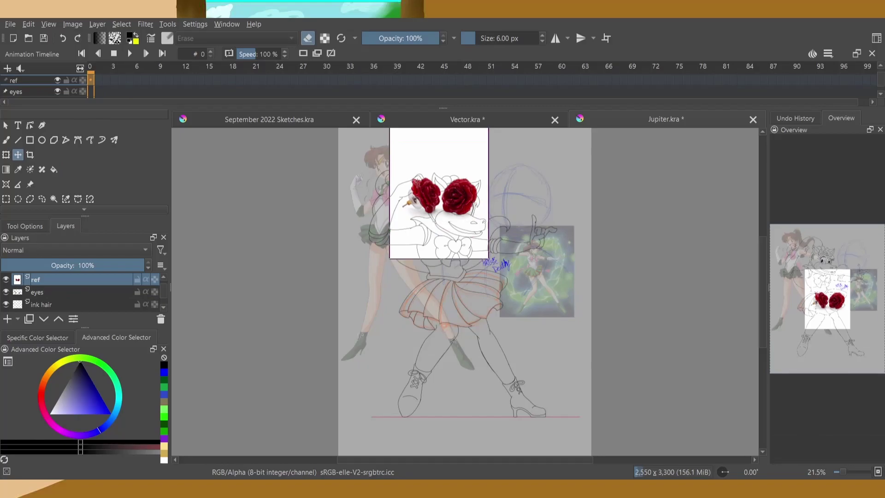
{"action": "scroll", "coordinate": [453, 176], "scroll_direction": "up", "scroll_amount": 6}
Scale the rose photo to 27%, tilt it beside the head, and lower opacity to 53%.
{"action": "key", "text": "ctrl+t"}
{"action": "left_click_drag", "start_coordinate": [695, 289], "coordinate": [380, 295]}
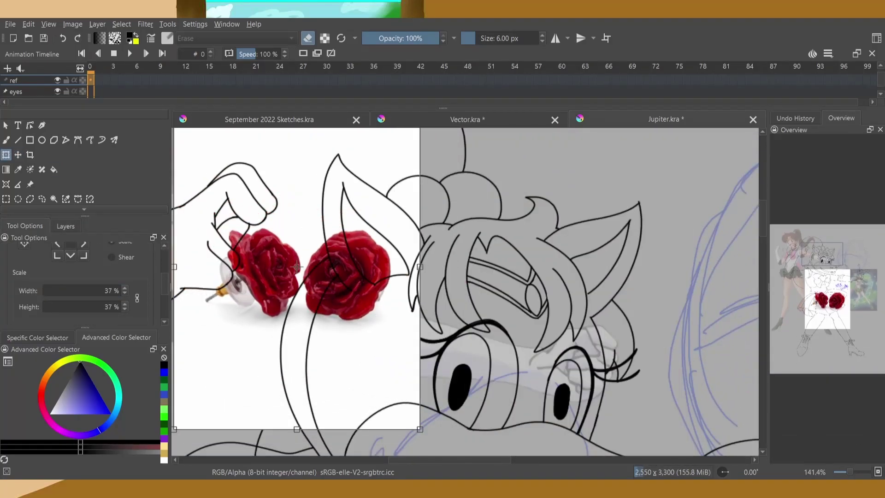
{"action": "mouse_move", "coordinate": [341, 298]}
{"action": "left_mouse_down"}
{"action": "mouse_move", "coordinate": [368, 270]}
{"action": "mouse_move", "coordinate": [375, 275]}
{"action": "left_mouse_up"}
{"action": "key", "text": "b"}
{"action": "left_click", "coordinate": [66, 226]}
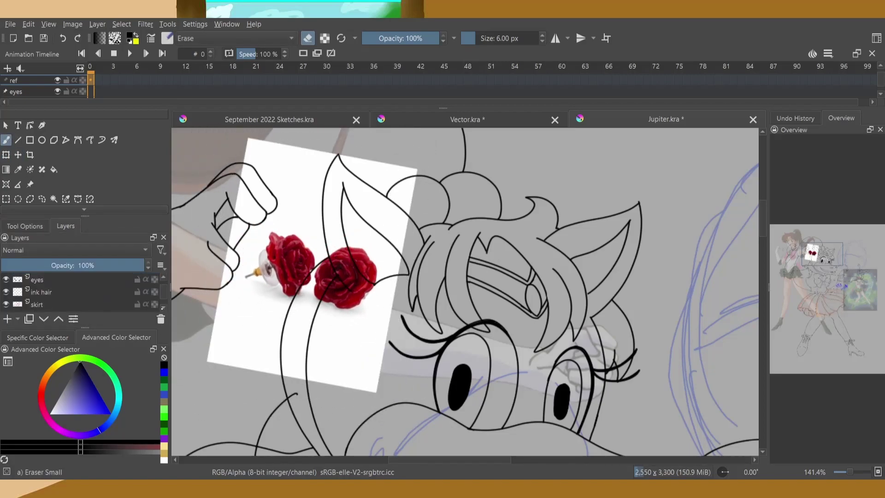
{"action": "left_click", "coordinate": [6, 305]}
{"action": "left_click", "coordinate": [837, 275]}
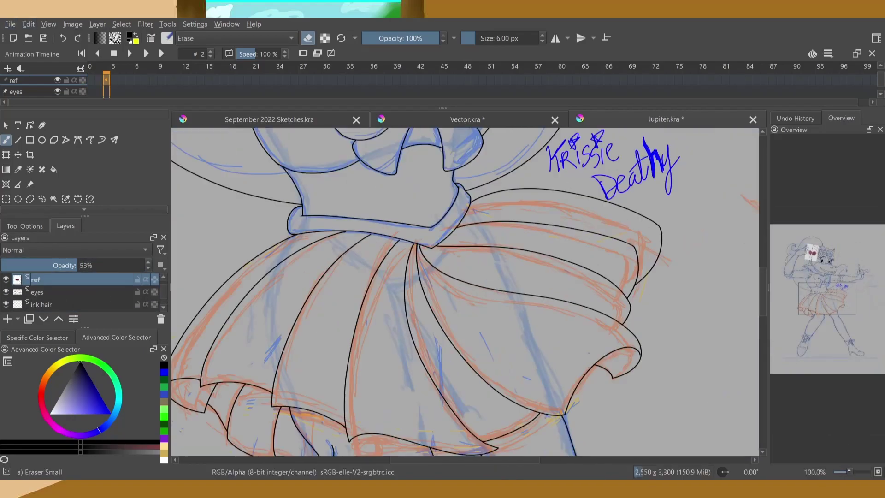
Add two new layers named 'earring left' and 'earring right'.
{"action": "key", "text": "Insert"}
{"action": "type", "text": "earring"}
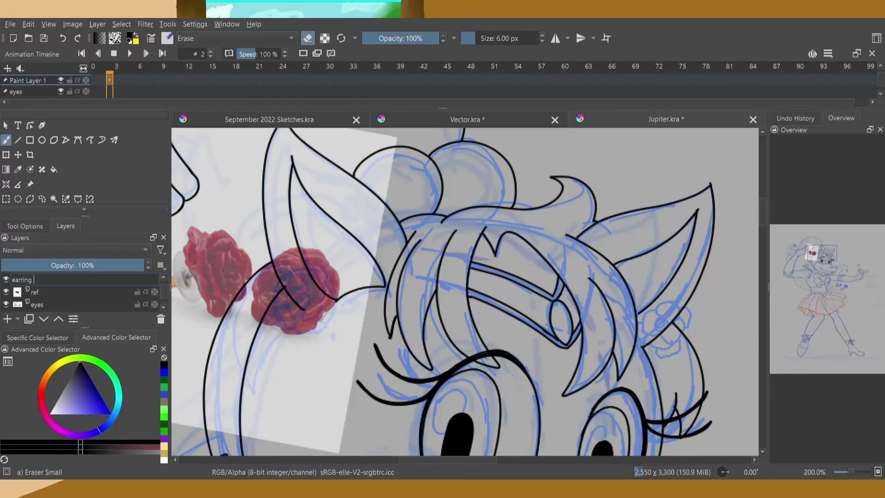
{"action": "type", "text": "left"}
{"action": "key", "text": "Return"}
{"action": "key", "text": "ctrl+Page_Up"}
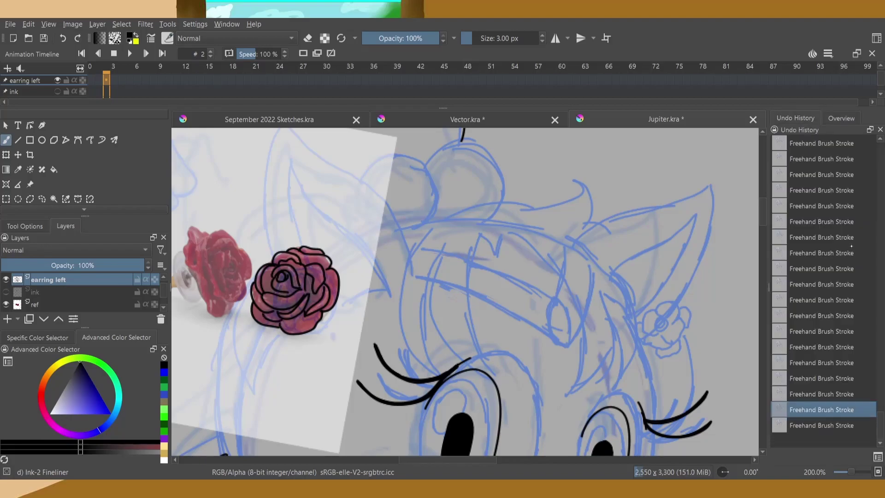
{"action": "key", "text": "Insert"}
{"action": "key", "text": "F2"}
{"action": "type", "text": "earring righ"}
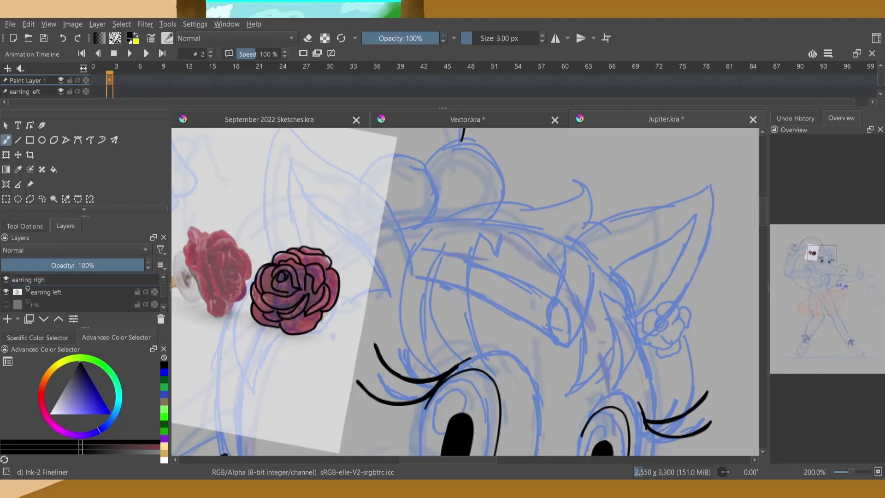
{"action": "type", "text": "t"}
{"action": "key", "text": "Return"}
Move the rose reference photo right and rotate it about 45°.
{"action": "key", "text": "t"}
{"action": "mouse_move", "coordinate": [544, 276]}
{"action": "left_mouse_down"}
{"action": "mouse_move", "coordinate": [727, 277]}
{"action": "mouse_move", "coordinate": [565, 367]}
{"action": "left_mouse_up"}
{"action": "key", "text": "ctrl+t"}
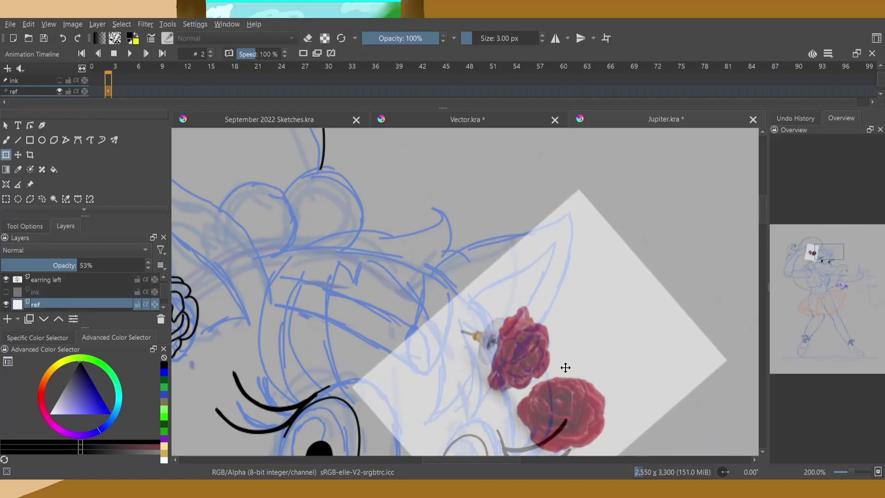
{"action": "key", "text": "Return"}
{"action": "key", "text": "Page_Up"}
{"action": "key", "text": "Page_Up"}
{"action": "key", "text": "Page_Up"}
Switch to the freehand brush for inking and flat-colouring the chao.
{"action": "key", "text": "b"}
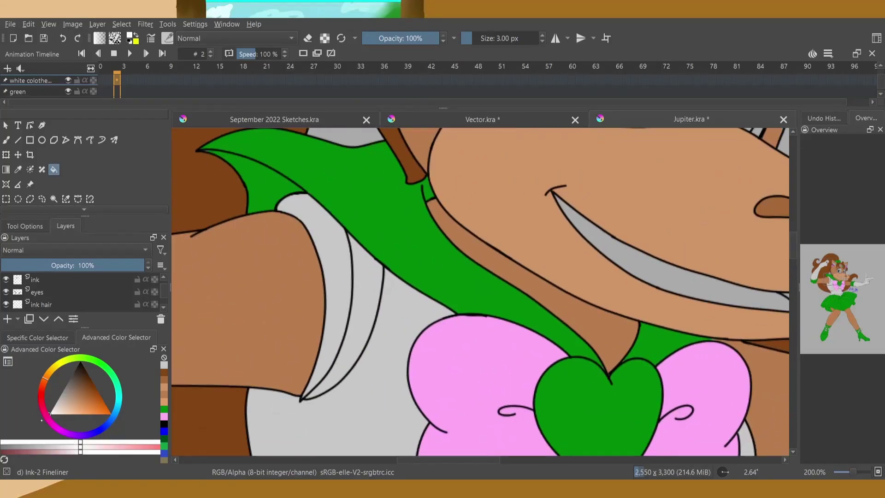
Paint a white stroke on the clothes, then add a 'stripe' layer with the basic round brush.
{"action": "right_click", "coordinate": [260, 316]}
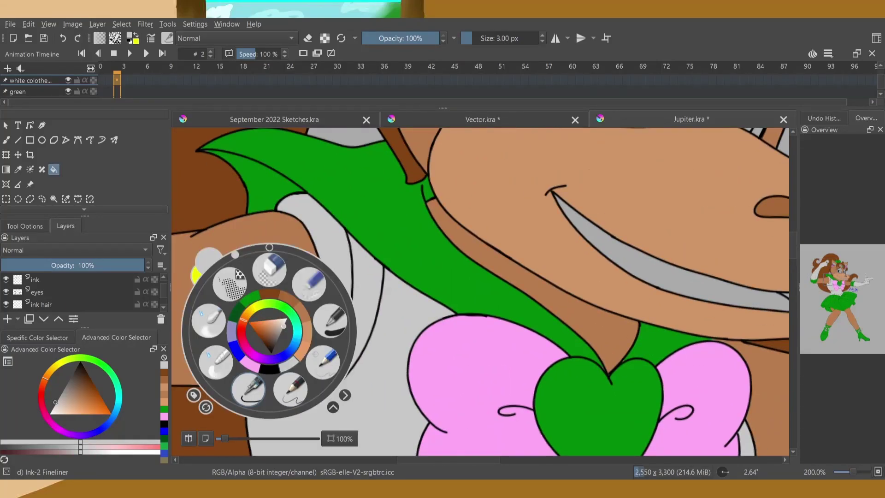
{"action": "left_click", "coordinate": [216, 272]}
{"action": "left_click_drag", "start_coordinate": [303, 135], "coordinate": [352, 188]}
{"action": "right_click", "coordinate": [405, 247]}
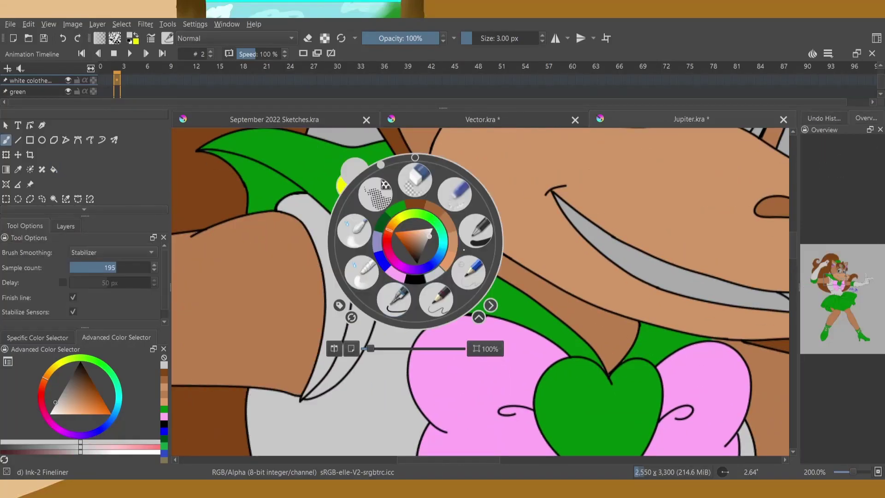
{"action": "left_click", "coordinate": [352, 272]}
{"action": "key", "text": "Insert"}
{"action": "key", "text": "Return"}
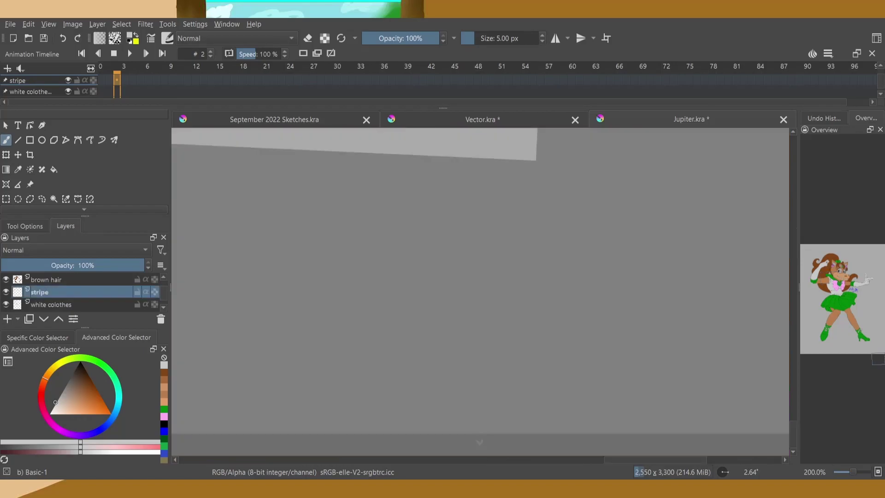
Paint white stripes along the green collar, undoing and erasing the uneven ones.
{"action": "left_click_drag", "start_coordinate": [364, 178], "coordinate": [627, 373]}
{"action": "mouse_move", "coordinate": [434, 196]}
{"action": "left_mouse_down"}
{"action": "mouse_move", "coordinate": [484, 250]}
{"action": "mouse_move", "coordinate": [664, 397]}
{"action": "left_mouse_up"}
{"action": "key", "text": "ctrl+z"}
{"action": "key", "text": "e"}
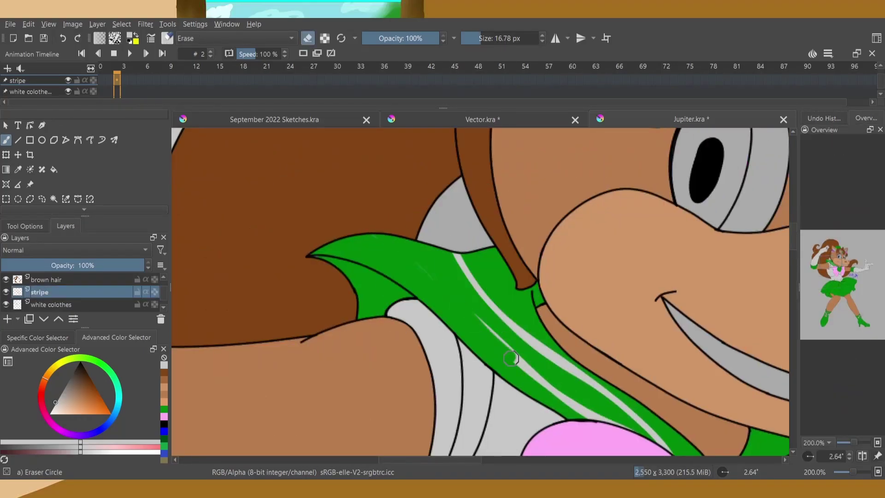
{"action": "left_click_drag", "start_coordinate": [375, 237], "coordinate": [631, 426]}
{"action": "key", "text": "e"}
{"action": "left_click_drag", "start_coordinate": [375, 238], "coordinate": [512, 362]}
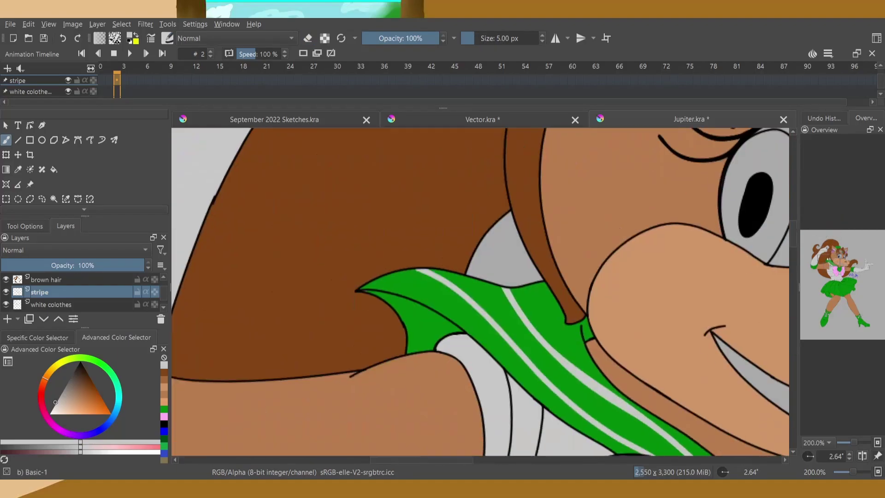
{"action": "left_click_drag", "start_coordinate": [419, 299], "coordinate": [424, 325]}
Continue the white stripe further down the collar.
{"action": "right_click", "coordinate": [415, 286]}
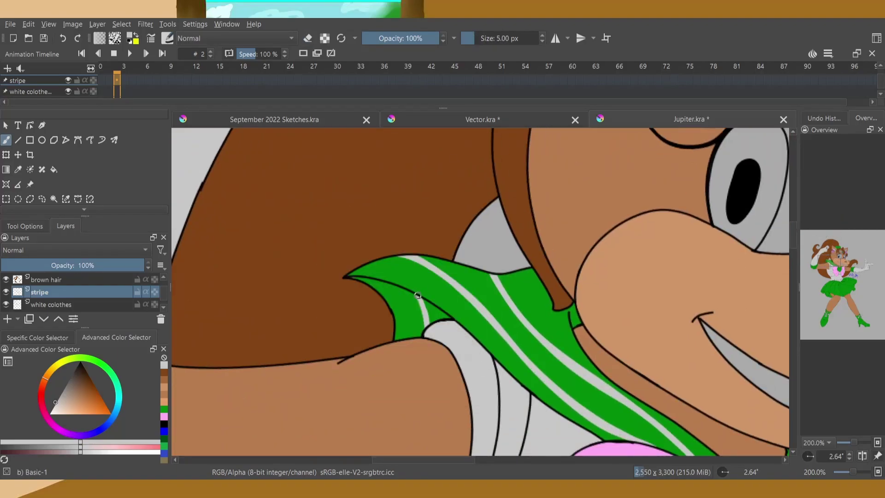
{"action": "right_click", "coordinate": [420, 292]}
{"action": "left_click_drag", "start_coordinate": [528, 235], "coordinate": [314, 174]}
{"action": "right_click", "coordinate": [568, 424]}
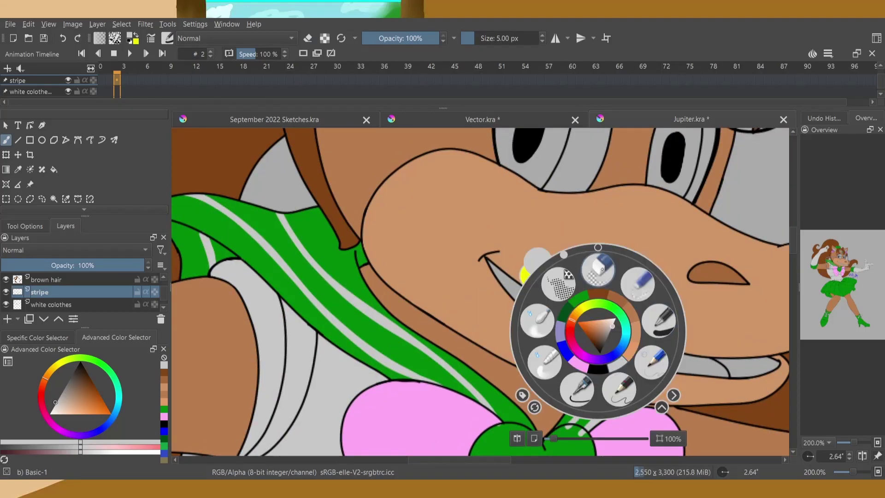
{"action": "right_click", "coordinate": [567, 424]}
{"action": "left_click_drag", "start_coordinate": [596, 392], "coordinate": [565, 429]}
{"action": "key", "text": "e"}
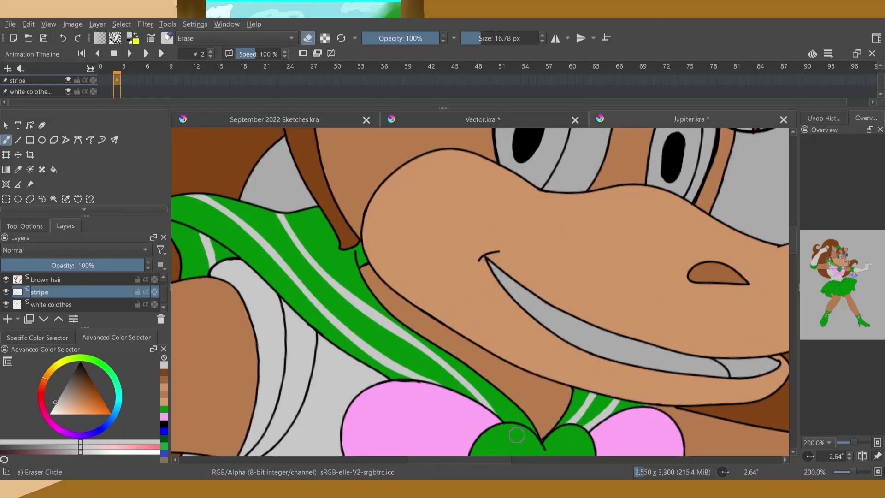
Fill the inner mouth dark red and the rest of the mouth pink.
{"action": "left_click", "coordinate": [516, 434], "text": "ctrl"}
{"action": "key", "text": "e"}
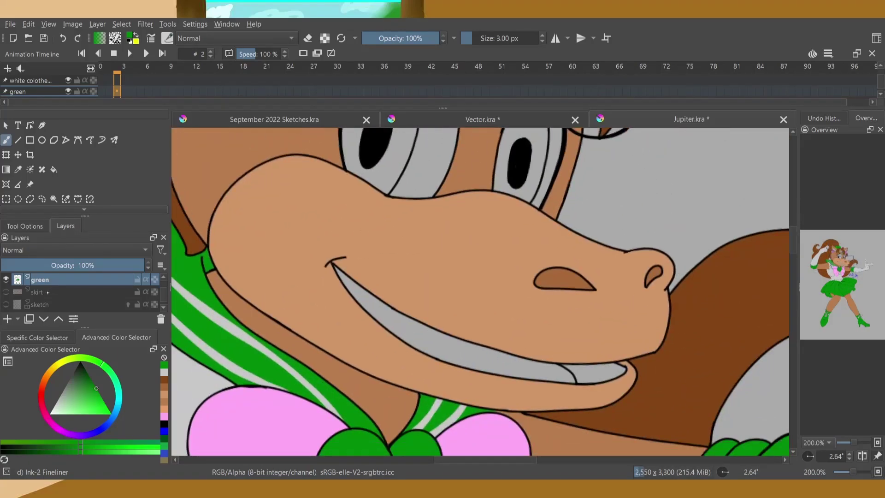
{"action": "left_click", "coordinate": [611, 366]}
{"action": "left_click", "coordinate": [558, 368]}
Select light pink and dark red colours, then pan across the face.
{"action": "key", "text": "b"}
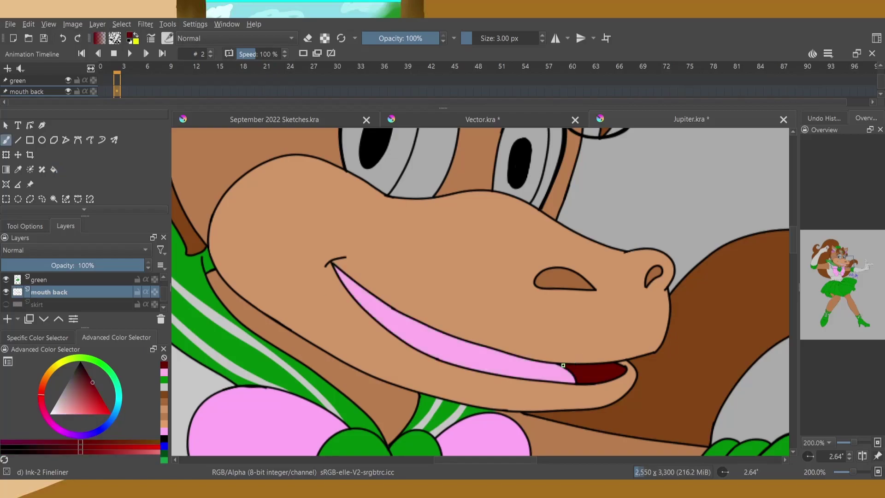
{"action": "left_click", "coordinate": [560, 369], "text": "ctrl"}
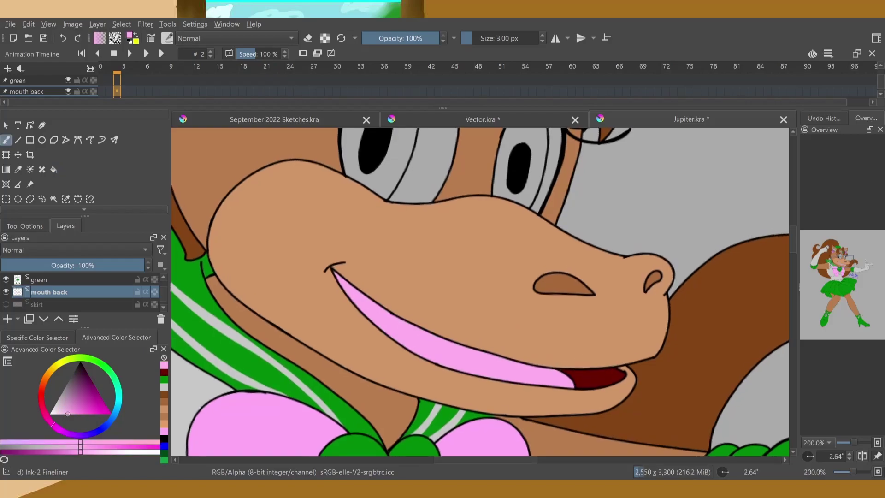
{"action": "left_click", "coordinate": [599, 371], "text": "ctrl"}
{"action": "left_click_drag", "start_coordinate": [427, 268], "coordinate": [526, 256]}
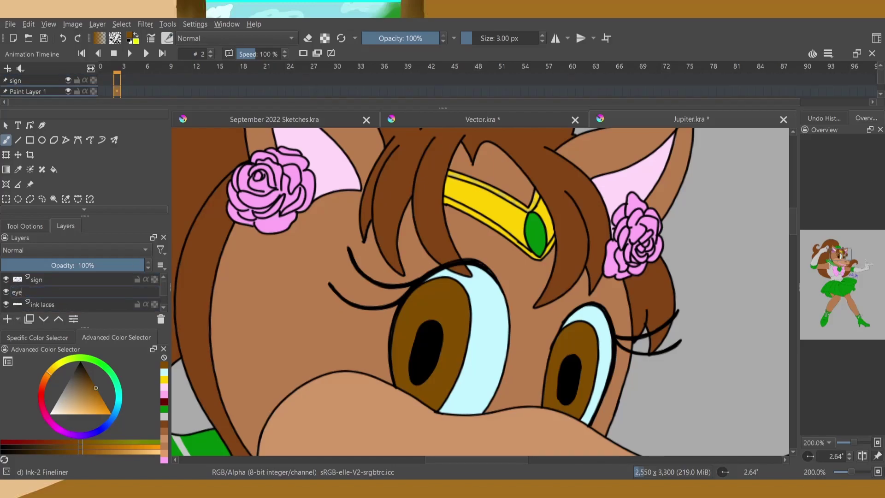
Name the layer 'eye highlight' and dab white Basic-1 highlights in both eyes.
{"action": "type", "text": "ht"}
{"action": "right_click", "coordinate": [419, 316]}
{"action": "left_click", "coordinate": [363, 284]}
{"action": "left_click", "coordinate": [420, 313]}
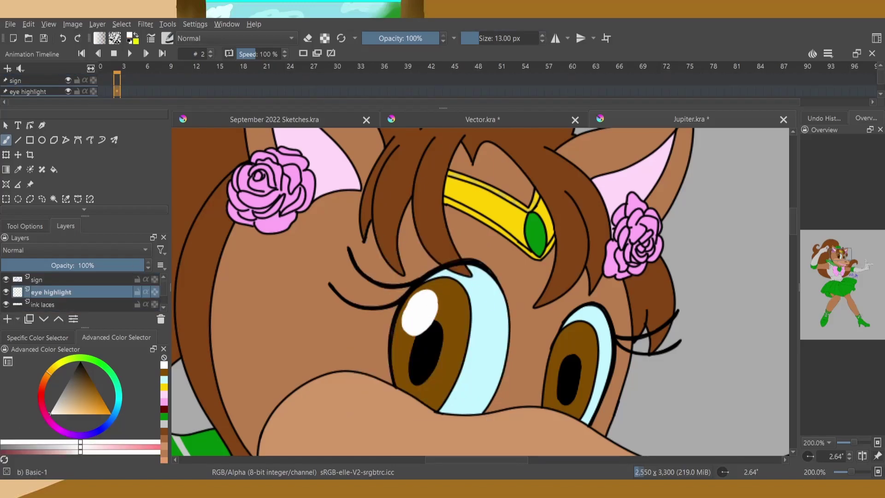
{"action": "left_click", "coordinate": [567, 349]}
{"action": "right_click", "coordinate": [424, 297]}
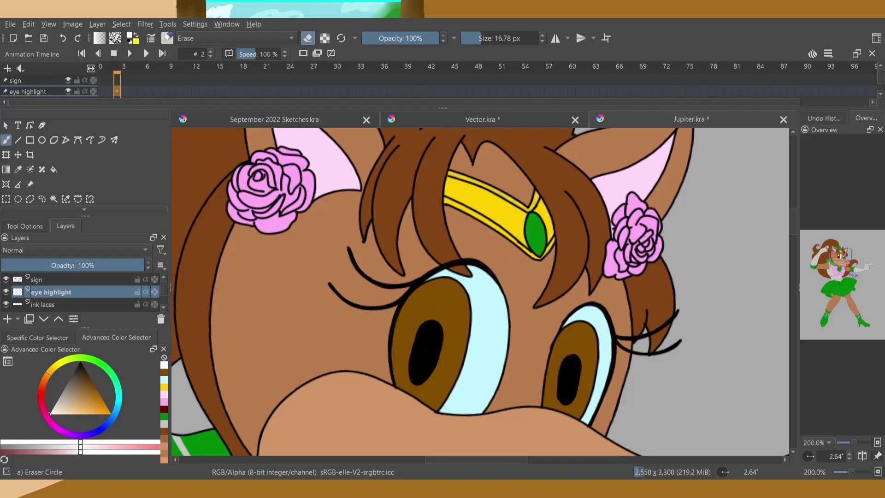
{"action": "left_click_drag", "start_coordinate": [424, 310], "coordinate": [417, 323]}
{"action": "mouse_move", "coordinate": [572, 341]}
{"action": "left_mouse_down"}
{"action": "mouse_move", "coordinate": [567, 359]}
{"action": "mouse_move", "coordinate": [570, 341]}
{"action": "left_mouse_up"}
Undo the last dab, fit the page, reset rotation to 0°, and zoom in on the boot laces.
{"action": "key", "text": "ctrl+z"}
{"action": "left_click", "coordinate": [66, 225]}
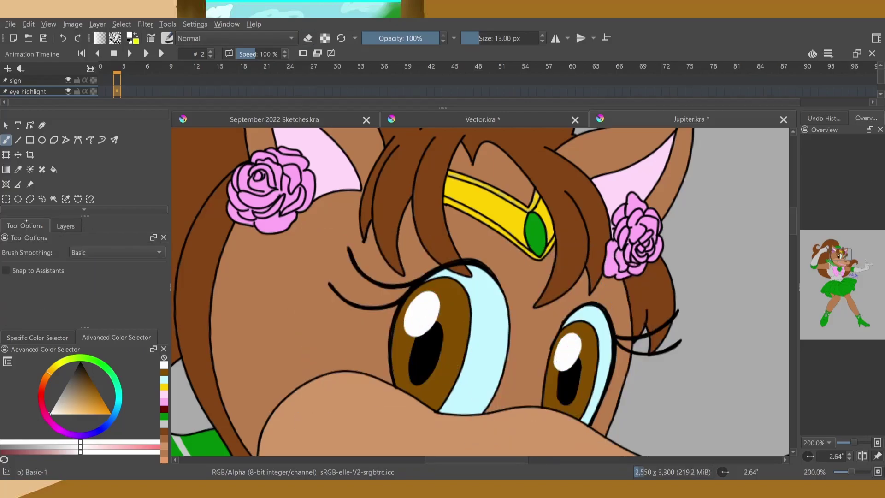
{"action": "key", "text": "2"}
{"action": "key", "text": "5"}
{"action": "left_click", "coordinate": [860, 315]}
On the ink laces layer, erase stray lace lines on the green boot.
{"action": "key", "text": "Page_Down"}
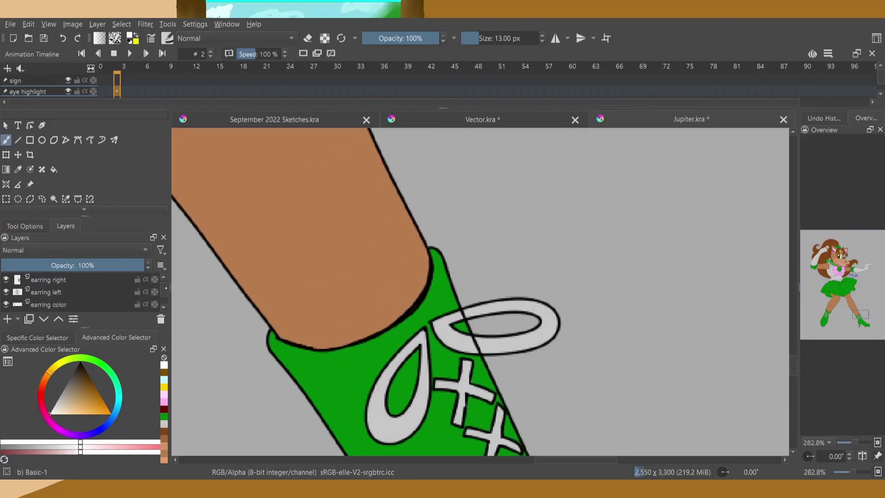
{"action": "key", "text": "Page_Down"}
{"action": "left_click", "coordinate": [482, 342], "text": "ctrl"}
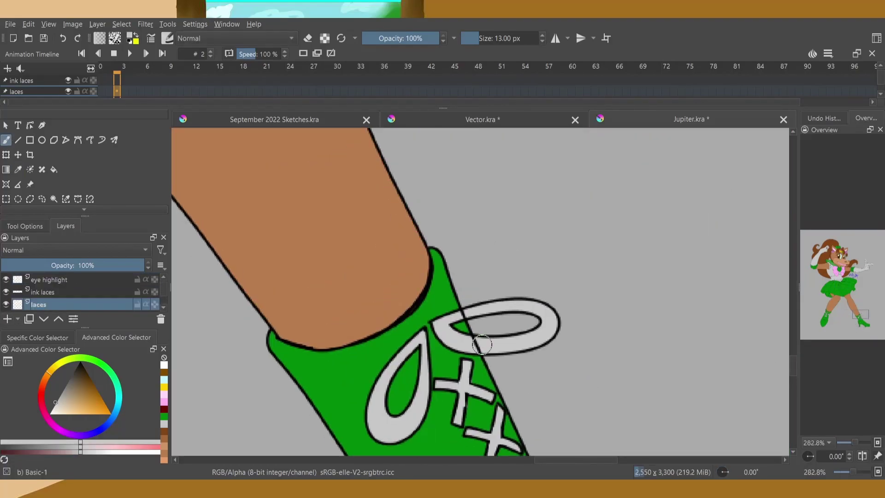
{"action": "key", "text": "/"}
{"action": "key", "text": "m"}
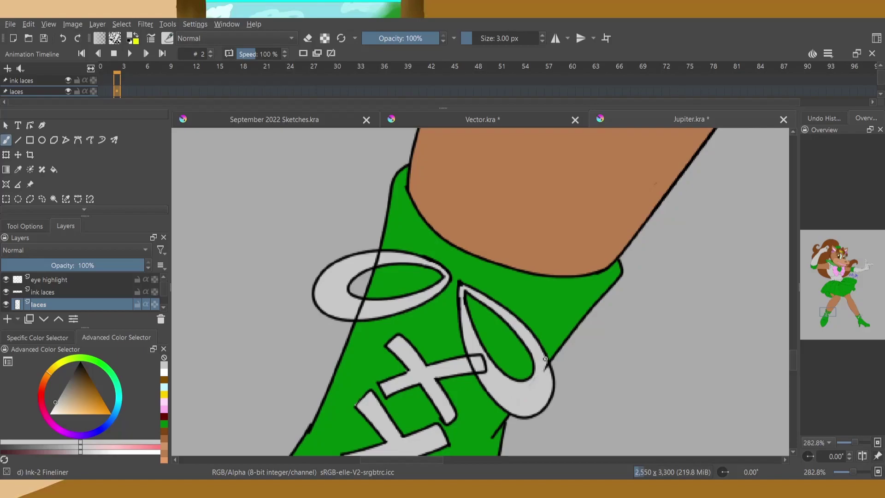
{"action": "left_click_drag", "start_coordinate": [475, 358], "coordinate": [388, 280]}
{"action": "key", "text": "Page_Up"}
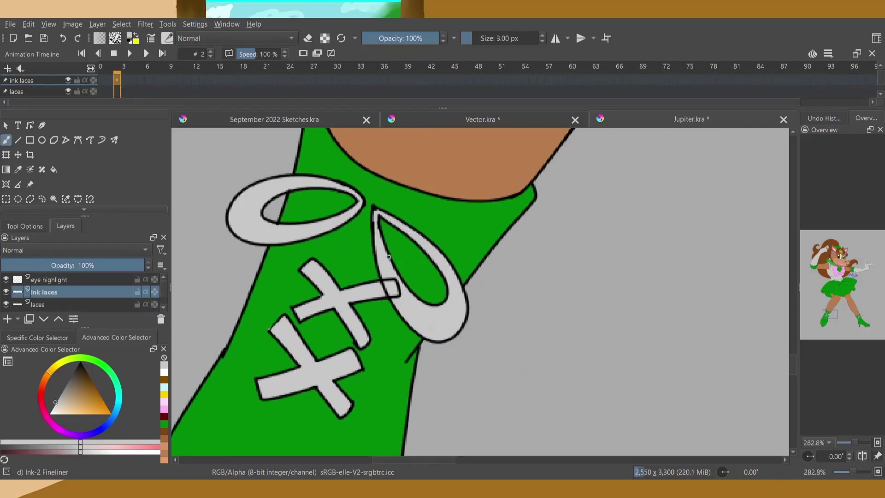
{"action": "key", "text": "e"}
{"action": "key", "text": "2"}
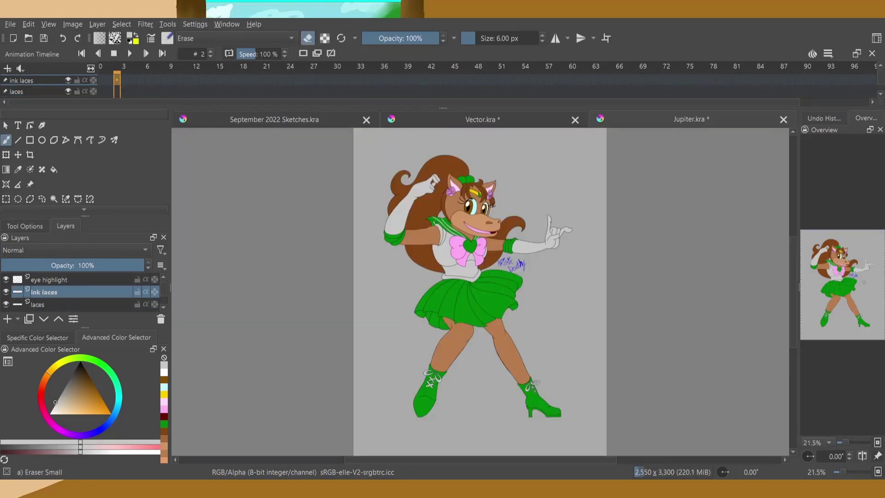
Save Jupiter.kra and select the green layer.
{"action": "key", "text": "ctrl+s"}
{"action": "scroll", "coordinate": [80, 292], "scroll_direction": "up", "scroll_amount": 2}
{"action": "scroll", "coordinate": [81, 292], "scroll_direction": "up", "scroll_amount": 2}
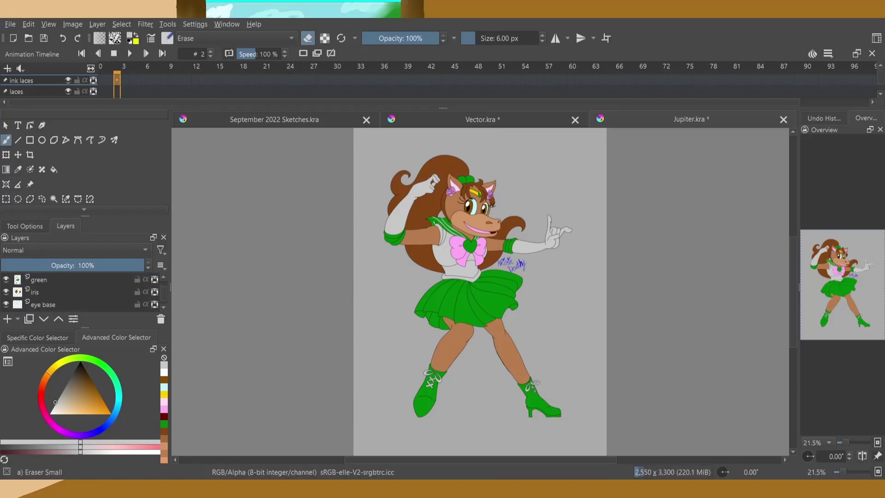
{"action": "scroll", "coordinate": [81, 291], "scroll_direction": "up", "scroll_amount": 2}
{"action": "left_click", "coordinate": [51, 304]}
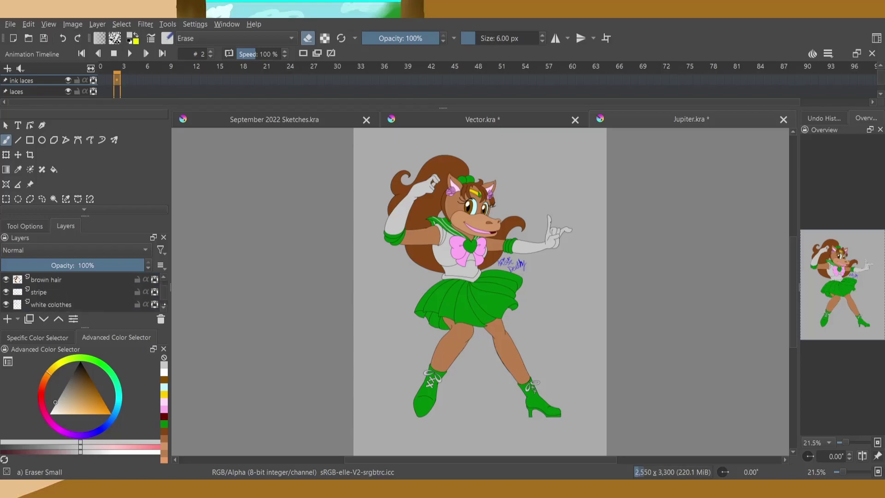
{"action": "scroll", "coordinate": [80, 292], "scroll_direction": "down", "scroll_amount": 1}
Fill the boot's inner band and skirt undersides with a darker green.
{"action": "key", "text": "2"}
{"action": "key", "text": "f"}
{"action": "left_click", "coordinate": [599, 299]}
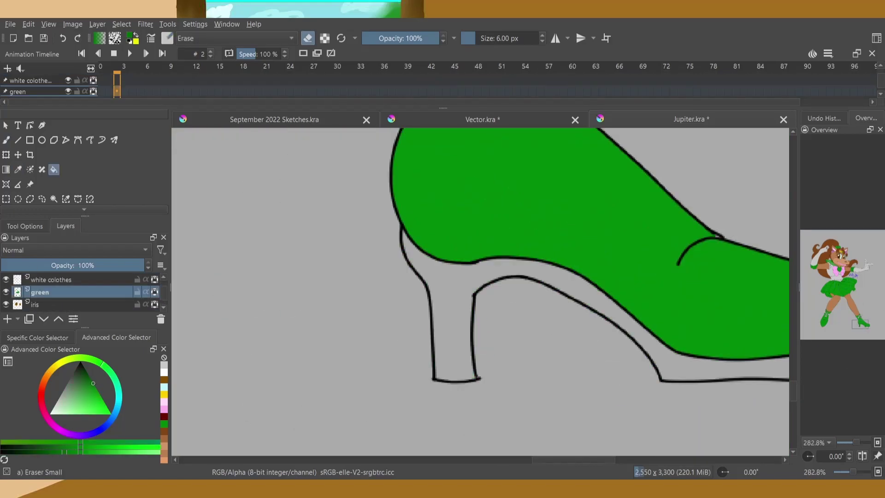
{"action": "right_click", "coordinate": [454, 316]}
{"action": "left_click", "coordinate": [599, 299]}
{"action": "left_click_drag", "start_coordinate": [300, 181], "coordinate": [99, 215]}
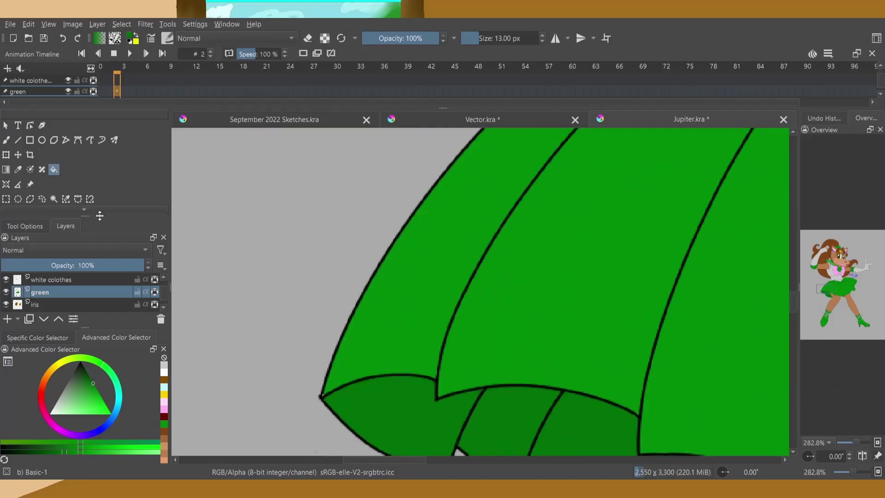
Paint a light-green highlight on the green chest heart with Ink-2 Fineliner.
{"action": "right_click", "coordinate": [378, 331]}
{"action": "left_click", "coordinate": [329, 394]}
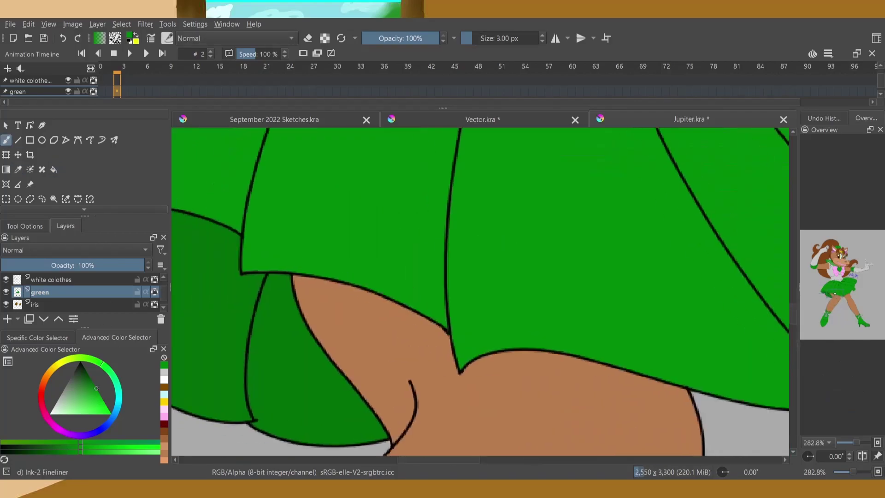
{"action": "left_click_drag", "start_coordinate": [351, 208], "coordinate": [351, 415]}
{"action": "key", "text": "l"}
{"action": "mouse_move", "coordinate": [428, 295]}
{"action": "left_mouse_down"}
{"action": "mouse_move", "coordinate": [467, 304]}
{"action": "mouse_move", "coordinate": [478, 345]}
{"action": "left_mouse_up"}
{"action": "right_click", "coordinate": [450, 302]}
{"action": "left_click", "coordinate": [465, 258]}
Add light-green strokes to the heart's left lobe and smooth them with Blender Blur.
{"action": "right_click", "coordinate": [409, 326]}
{"action": "left_click", "coordinate": [362, 387]}
{"action": "left_click_drag", "start_coordinate": [396, 322], "coordinate": [352, 292]}
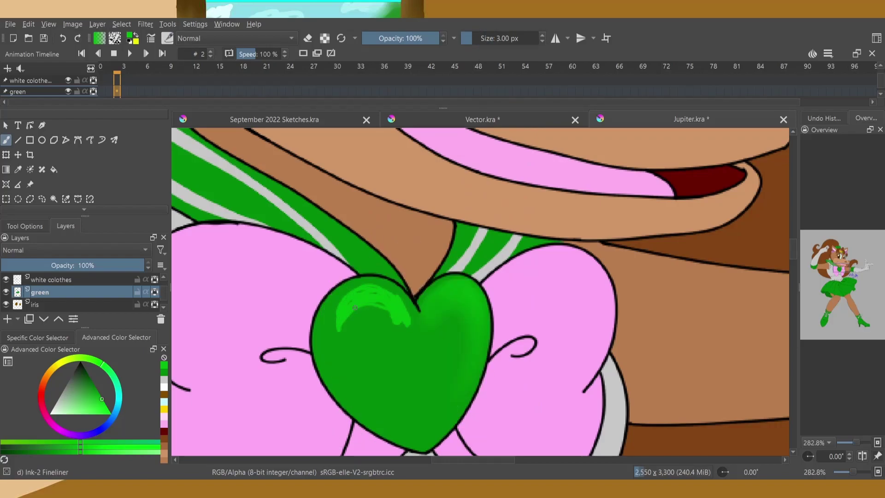
{"action": "right_click", "coordinate": [367, 307]}
{"action": "left_click", "coordinate": [382, 263]}
{"action": "left_click_drag", "start_coordinate": [341, 323], "coordinate": [407, 314]}
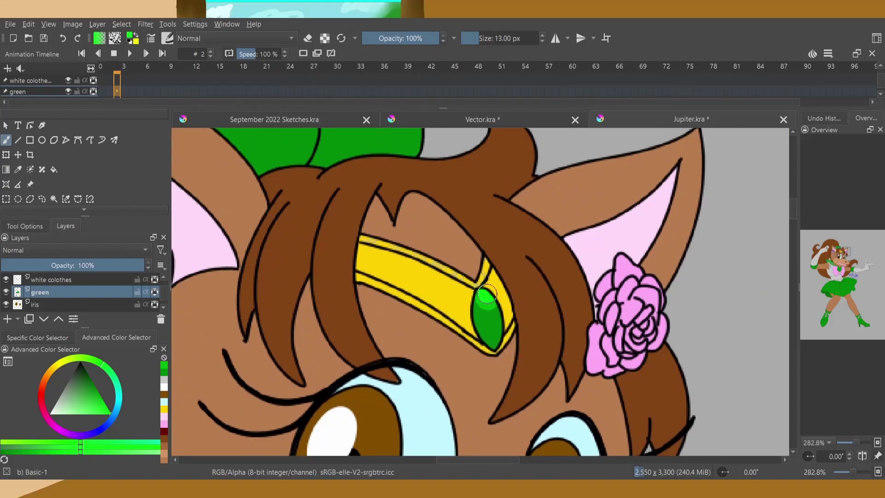
Paint a bright highlight on the tiara gem and blend its shading with Blender Blur.
{"action": "left_click_drag", "start_coordinate": [482, 322], "coordinate": [486, 308]}
{"action": "key", "text": "/"}
{"action": "right_click", "coordinate": [466, 316]}
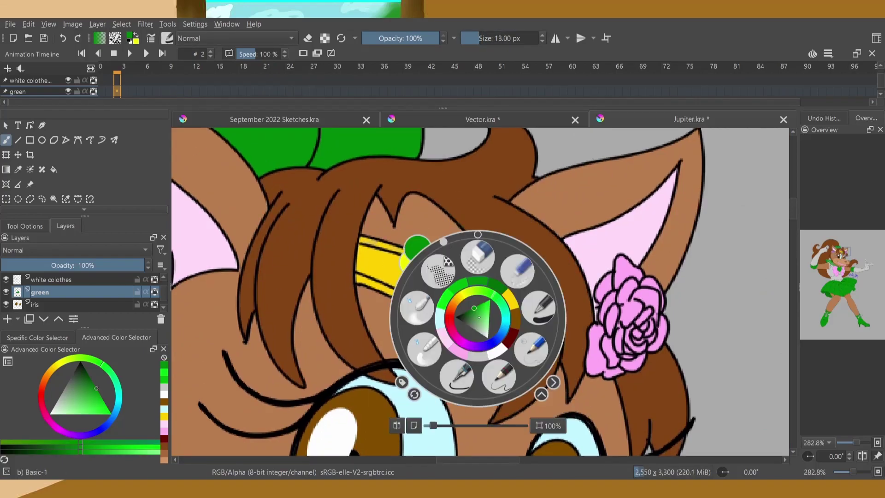
{"action": "right_click", "coordinate": [512, 273]}
{"action": "left_click", "coordinate": [470, 258]}
{"action": "right_click", "coordinate": [498, 277]}
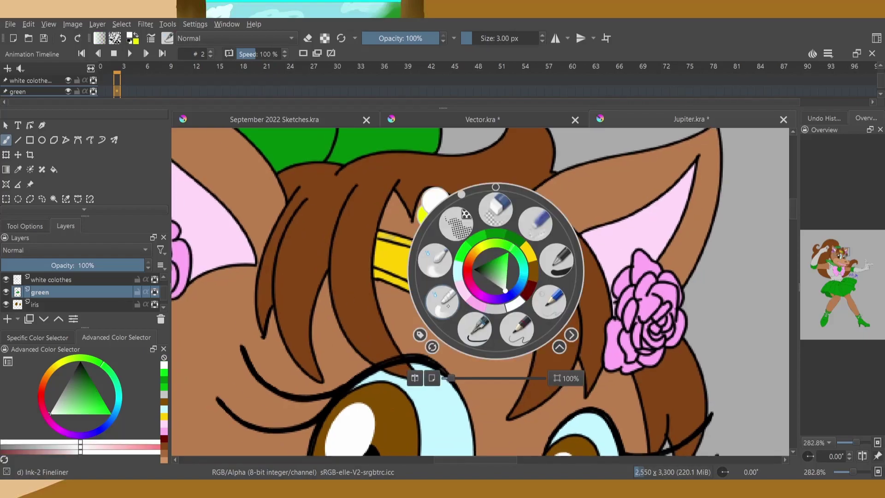
{"action": "left_click", "coordinate": [461, 240]}
{"action": "left_click_drag", "start_coordinate": [509, 312], "coordinate": [508, 331]}
Add more green to the gem, blur it smooth, then select the gold layer.
{"action": "right_click", "coordinate": [505, 306]}
{"action": "left_click", "coordinate": [464, 292]}
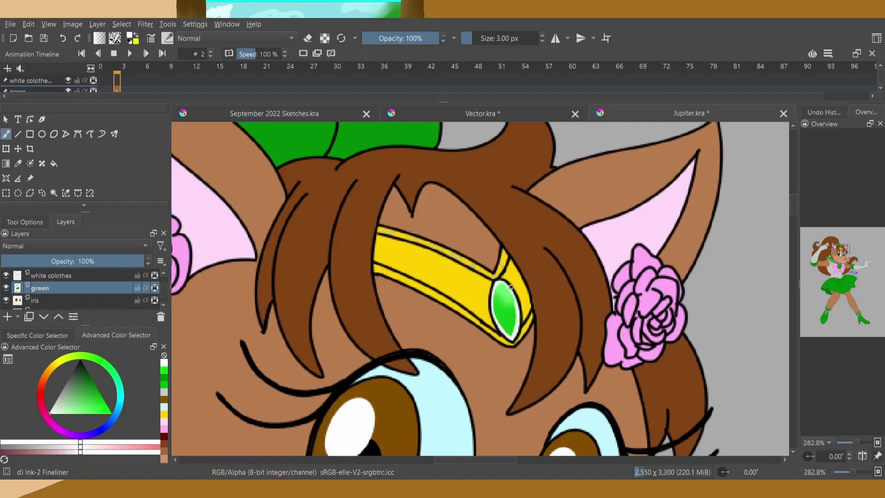
{"action": "left_click", "coordinate": [510, 288], "text": "ctrl"}
{"action": "right_click", "coordinate": [494, 276]}
{"action": "left_click", "coordinate": [457, 239]}
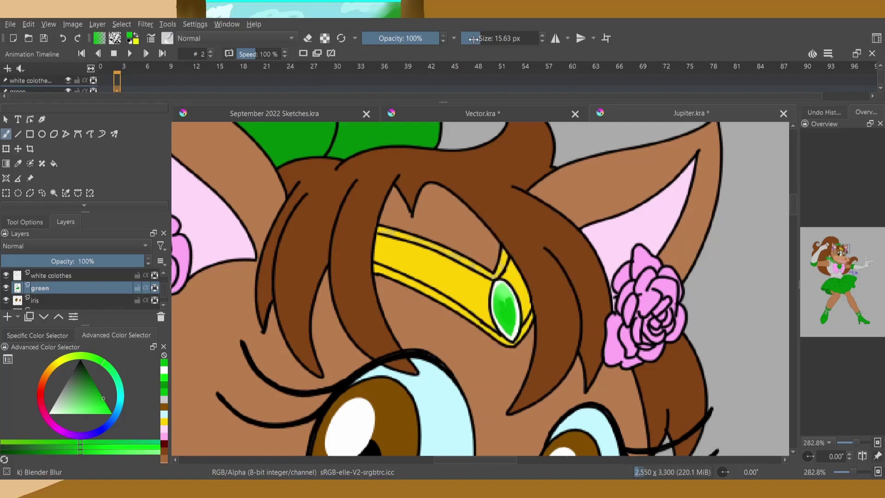
{"action": "right_click", "coordinate": [502, 282]}
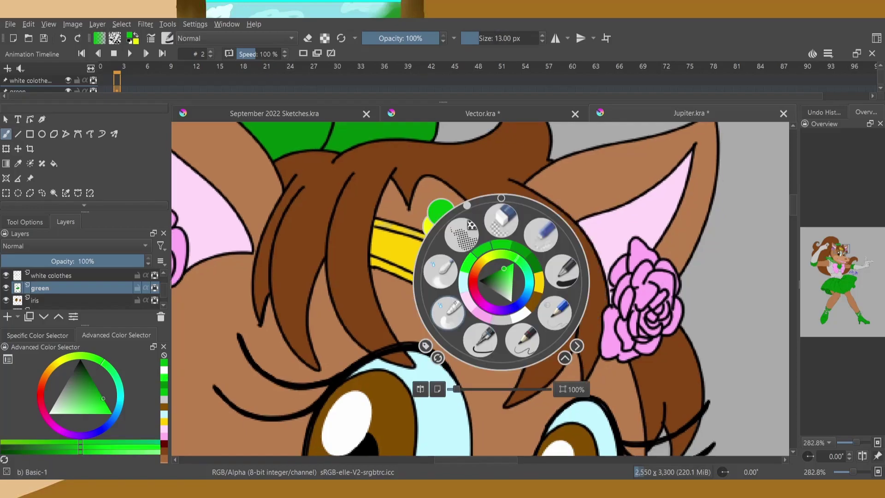
{"action": "right_click", "coordinate": [502, 309]}
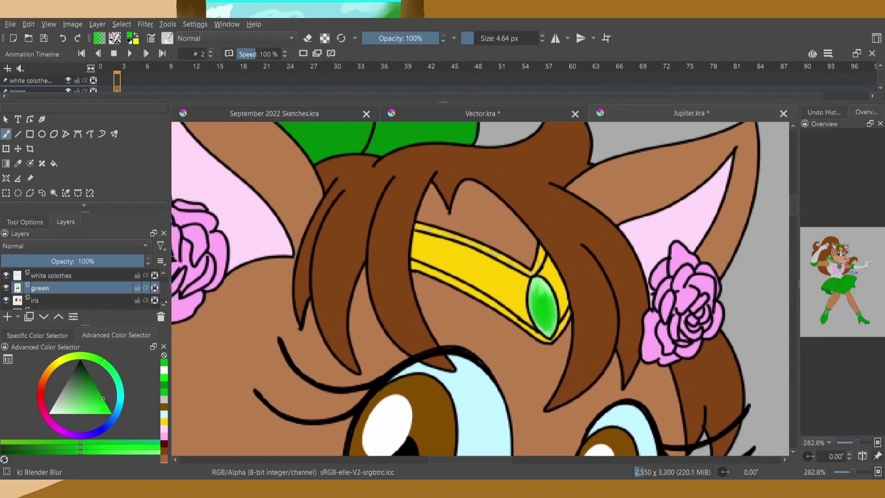
{"action": "left_click", "coordinate": [504, 288], "text": "ctrl"}
{"action": "key", "text": "slash"}
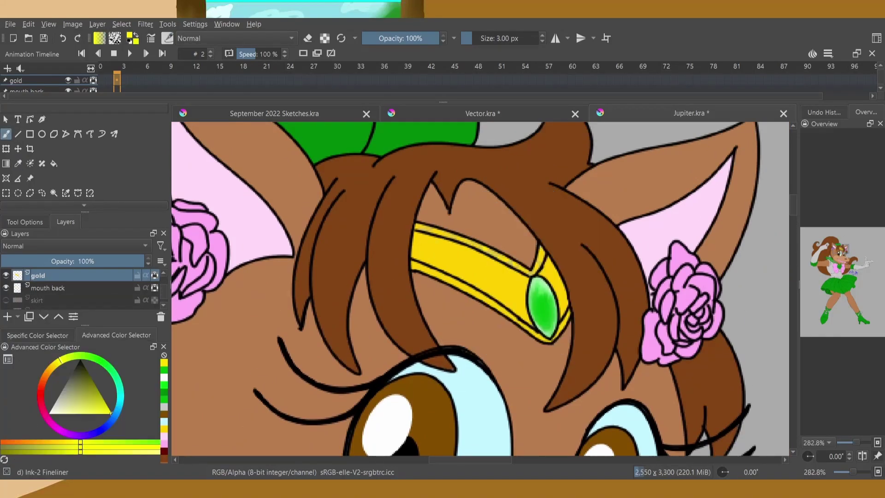
Brighten the gold headband's upper edge with a blended pale-yellow highlight, then save Jupiter.kra.
{"action": "left_click_drag", "start_coordinate": [461, 242], "coordinate": [541, 256]}
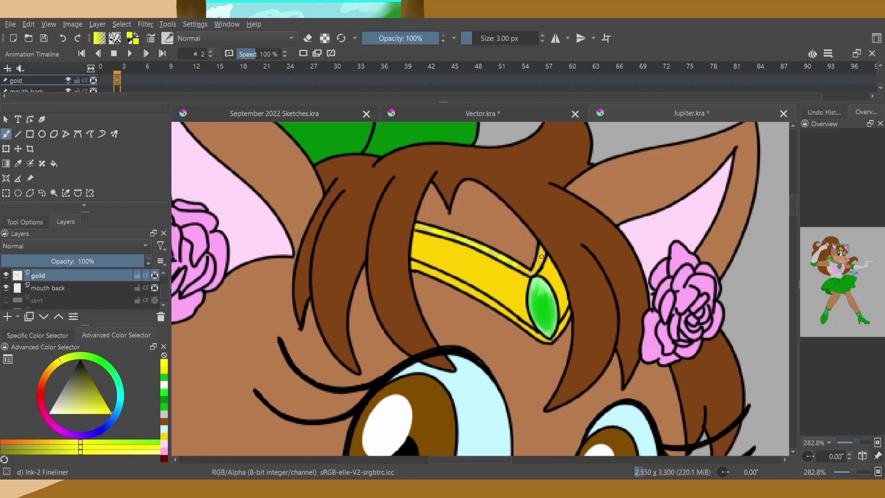
{"action": "key", "text": "slash"}
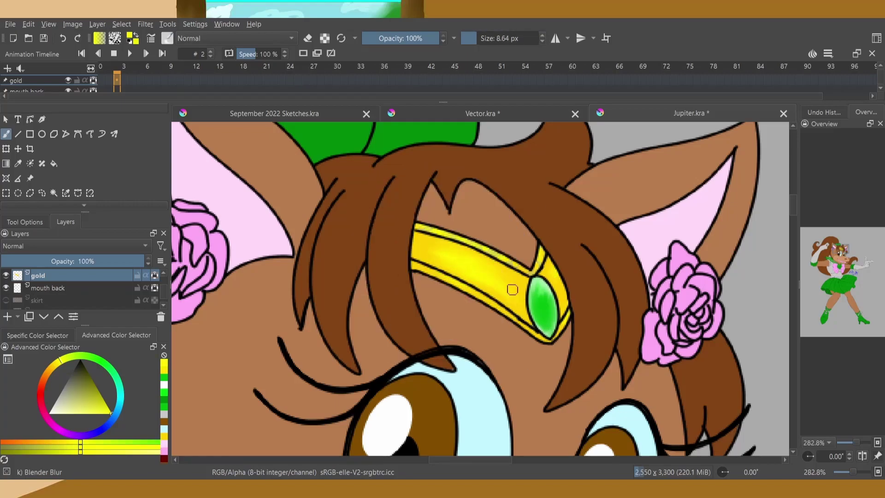
{"action": "key", "text": "slash"}
{"action": "right_click", "coordinate": [479, 255]}
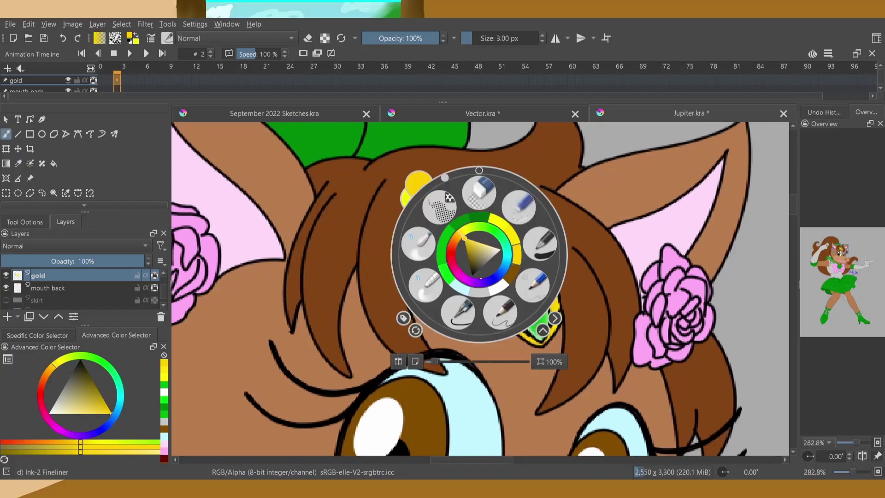
{"action": "key", "text": "slash"}
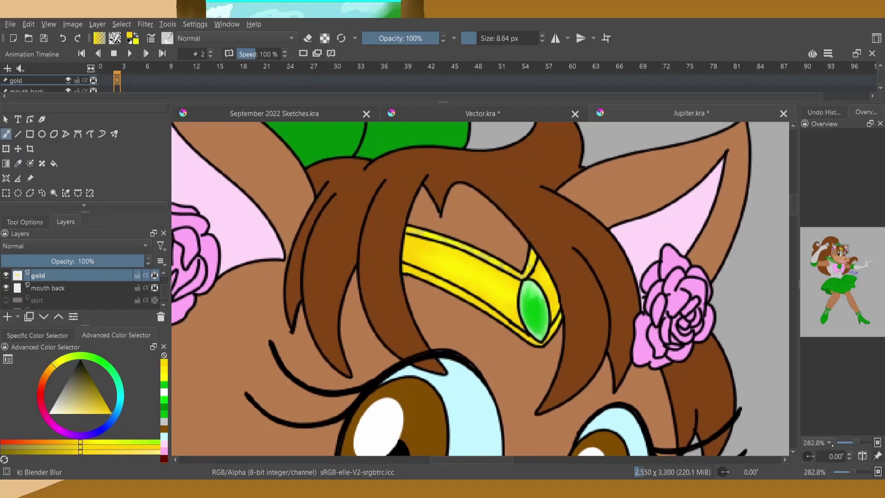
{"action": "key", "text": "2"}
{"action": "key", "text": "ctrl+s"}
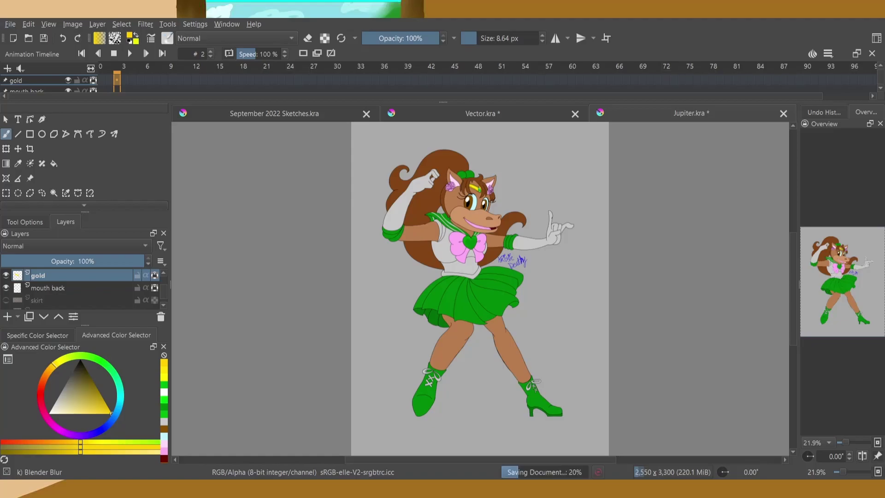
Paint orange rings around both brown irises with the fine inking brush.
{"action": "key", "text": "Page_Down"}
{"action": "key", "text": "Page_Down"}
{"action": "key", "text": "Page_Down"}
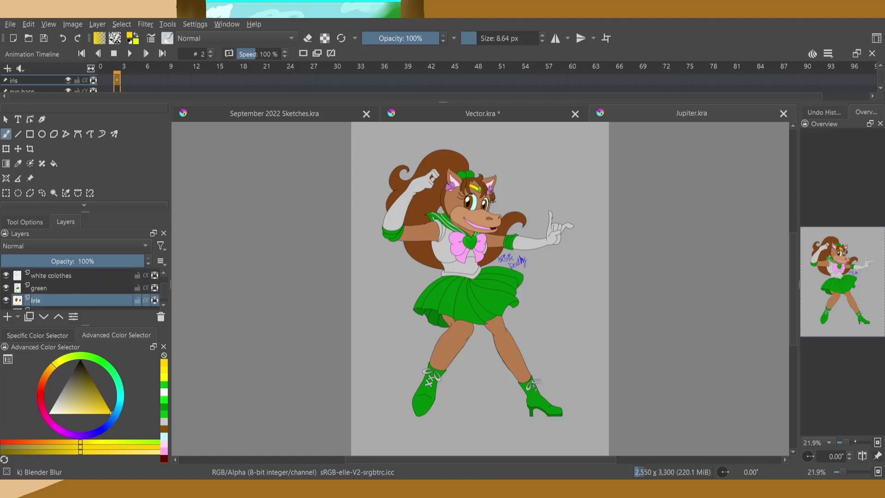
{"action": "key", "text": "2"}
{"action": "key", "text": "b"}
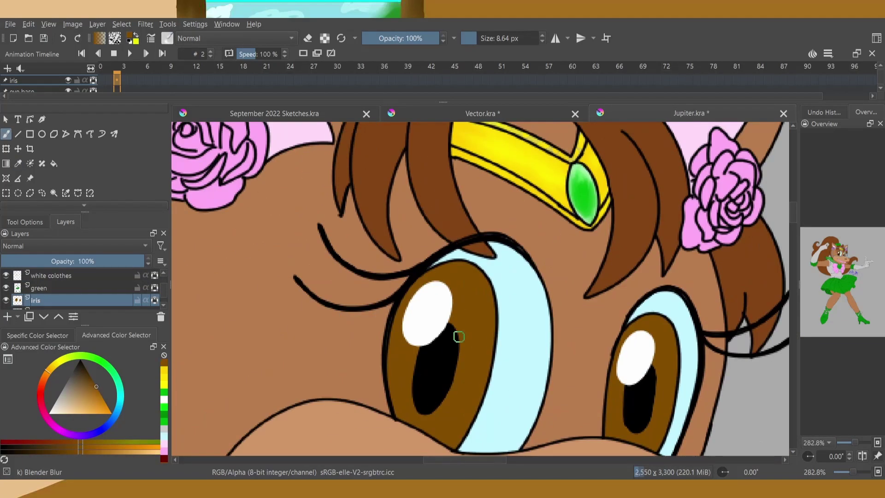
{"action": "left_click_drag", "start_coordinate": [359, 258], "coordinate": [417, 225]}
{"action": "mouse_move", "coordinate": [570, 298]}
{"action": "left_mouse_down"}
{"action": "mouse_move", "coordinate": [565, 339]}
{"action": "mouse_move", "coordinate": [613, 258]}
{"action": "left_mouse_up"}
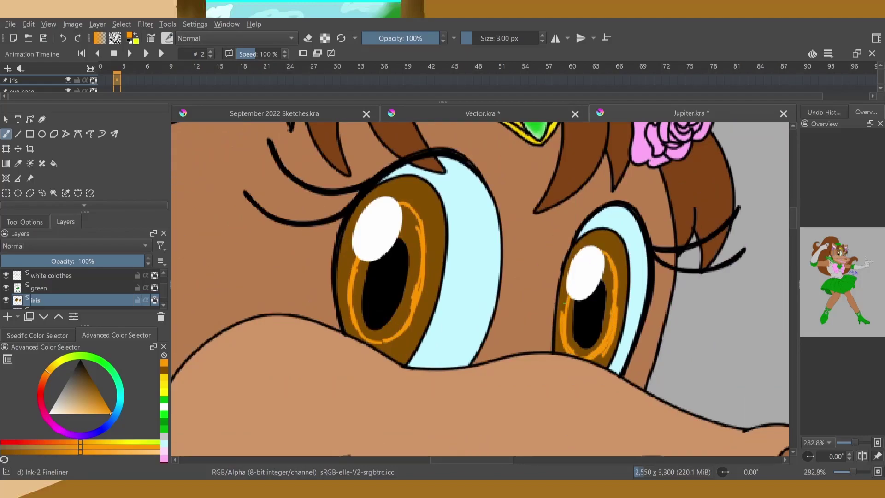
{"action": "left_click_drag", "start_coordinate": [360, 332], "coordinate": [415, 212]}
Blend the orange rings into both irises with Blender Blur and save the drawing.
{"action": "right_click", "coordinate": [375, 289]}
{"action": "left_click", "coordinate": [351, 258]}
{"action": "mouse_move", "coordinate": [368, 323]}
{"action": "left_mouse_down"}
{"action": "mouse_move", "coordinate": [425, 262]}
{"action": "mouse_move", "coordinate": [410, 290]}
{"action": "left_mouse_up"}
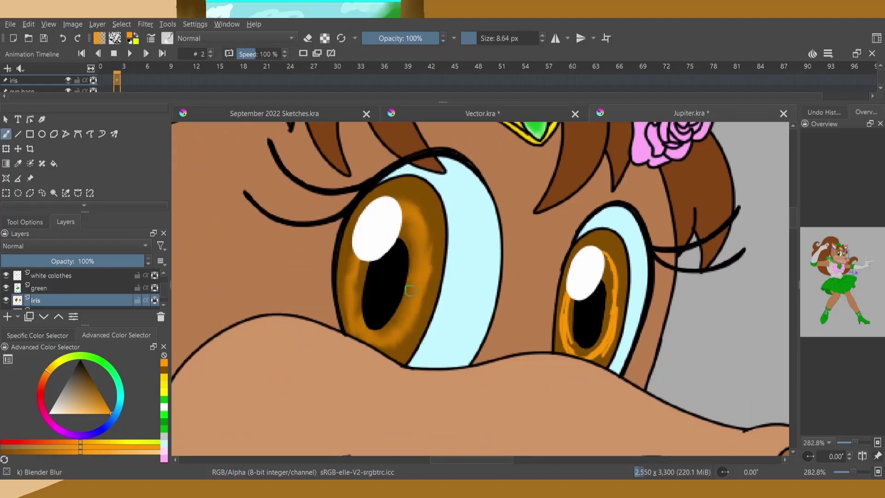
{"action": "left_click_drag", "start_coordinate": [423, 216], "coordinate": [418, 282]}
{"action": "left_click_drag", "start_coordinate": [560, 323], "coordinate": [612, 276]}
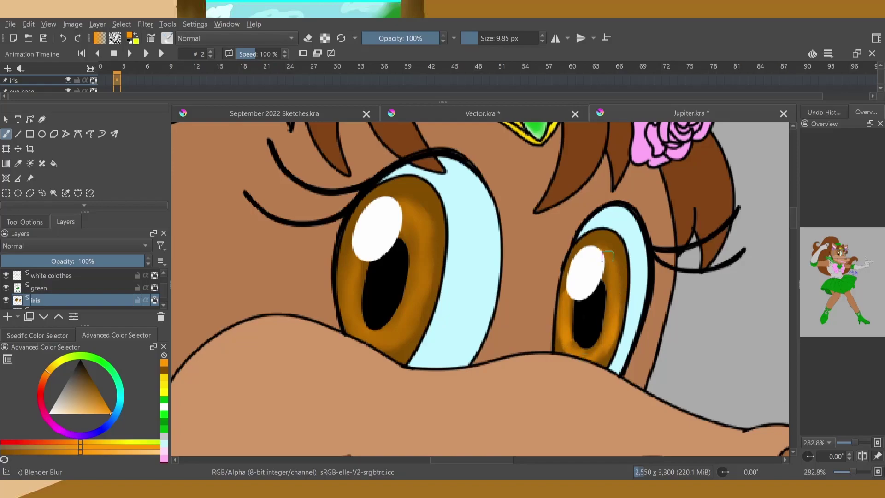
{"action": "left_click_drag", "start_coordinate": [564, 295], "coordinate": [568, 329]}
{"action": "key", "text": "2"}
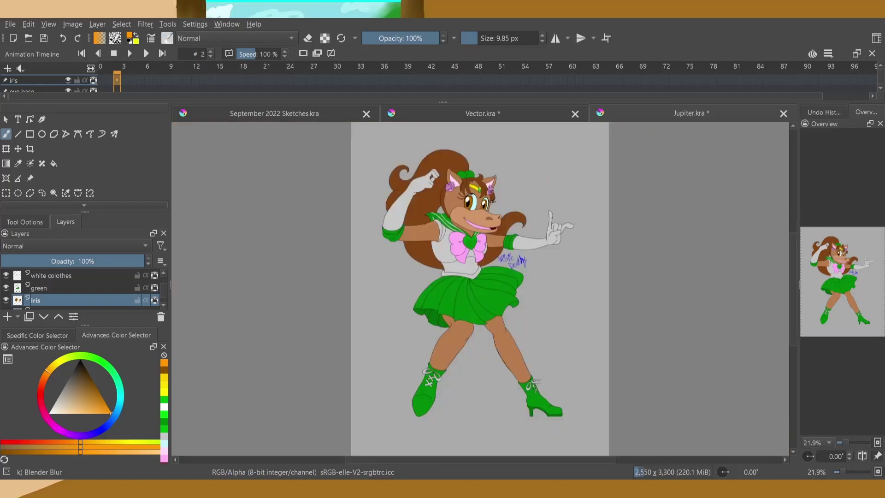
{"action": "key", "text": "ctrl+s"}
Write the blue handwritten signature with two stars above it using Ink-3 Gpen.
{"action": "scroll", "coordinate": [455, 345], "scroll_direction": "up", "scroll_amount": 10}
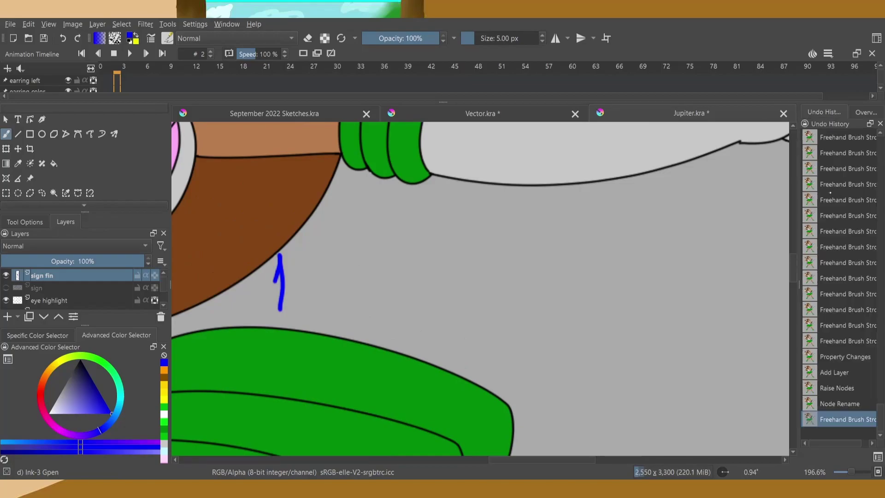
{"action": "left_click_drag", "start_coordinate": [279, 256], "coordinate": [286, 312]}
{"action": "left_click_drag", "start_coordinate": [299, 258], "coordinate": [302, 308]}
{"action": "left_click_drag", "start_coordinate": [307, 277], "coordinate": [335, 310]}
{"action": "left_click_drag", "start_coordinate": [339, 266], "coordinate": [342, 302]}
{"action": "left_click_drag", "start_coordinate": [327, 238], "coordinate": [340, 251]}
{"action": "mouse_move", "coordinate": [358, 261]}
{"action": "left_mouse_down"}
{"action": "mouse_move", "coordinate": [368, 282]}
{"action": "mouse_move", "coordinate": [447, 271]}
{"action": "left_mouse_up"}
{"action": "mouse_move", "coordinate": [410, 307]}
{"action": "left_mouse_down"}
{"action": "mouse_move", "coordinate": [460, 339]}
{"action": "mouse_move", "coordinate": [576, 295]}
{"action": "left_mouse_up"}
Redo the signature's second line and write the year 2022 beneath it.
{"action": "left_click_drag", "start_coordinate": [516, 369], "coordinate": [599, 392]}
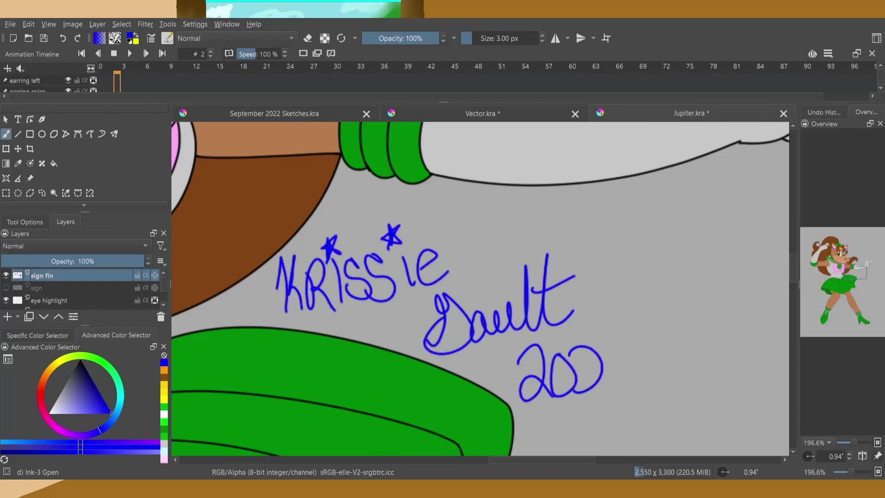
{"action": "key", "text": "ctrl+z"}
{"action": "key", "text": "ctrl+z"}
{"action": "key", "text": "ctrl+z"}
{"action": "key", "text": "ctrl+z"}
{"action": "key", "text": "ctrl+z"}
{"action": "key", "text": "ctrl+z"}
{"action": "left_click_drag", "start_coordinate": [461, 322], "coordinate": [594, 299]}
{"action": "left_click_drag", "start_coordinate": [502, 360], "coordinate": [603, 373]}
{"action": "left_click", "coordinate": [865, 112]}
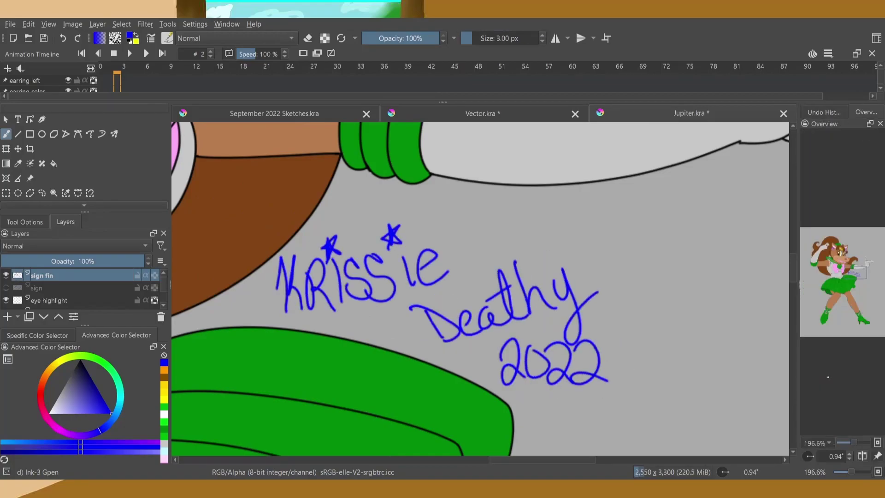
Hide the Background layer to show transparency and save Jupiter.kra.
{"action": "key", "text": "2"}
{"action": "scroll", "coordinate": [83, 287], "scroll_direction": "down", "scroll_amount": 5}
{"action": "left_click", "coordinate": [6, 300]}
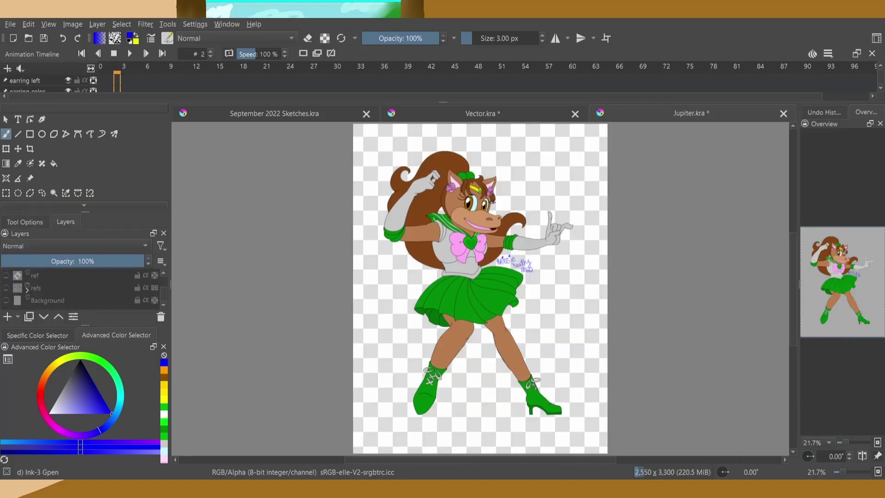
{"action": "key", "text": "ctrl+s"}
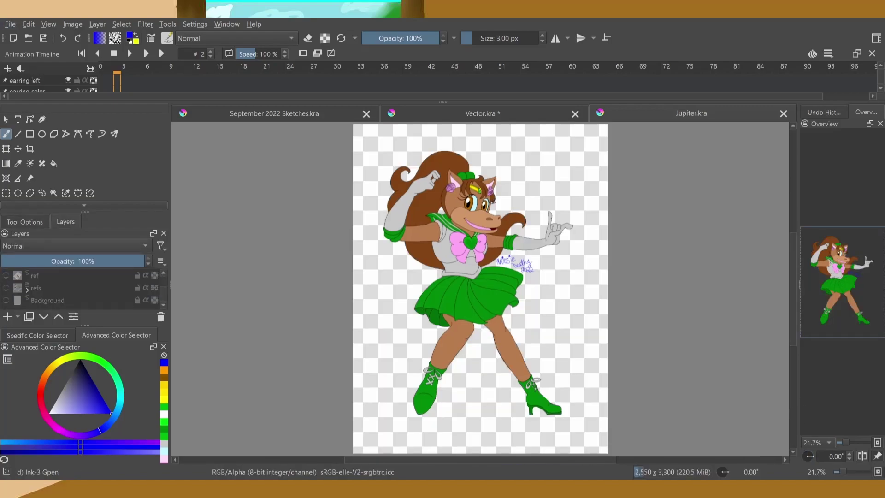